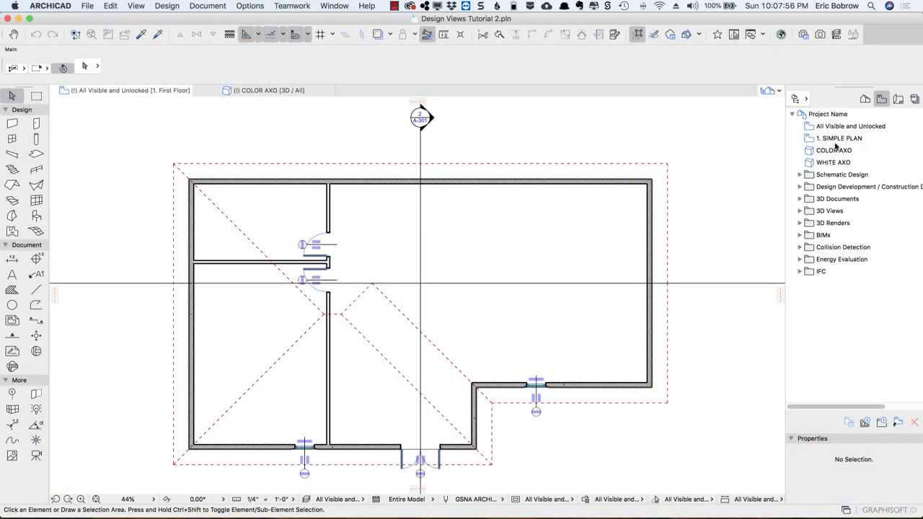
Open the COLOR AXO saved view from the Navigator Project Map in the 3D window
left_click(812, 152)
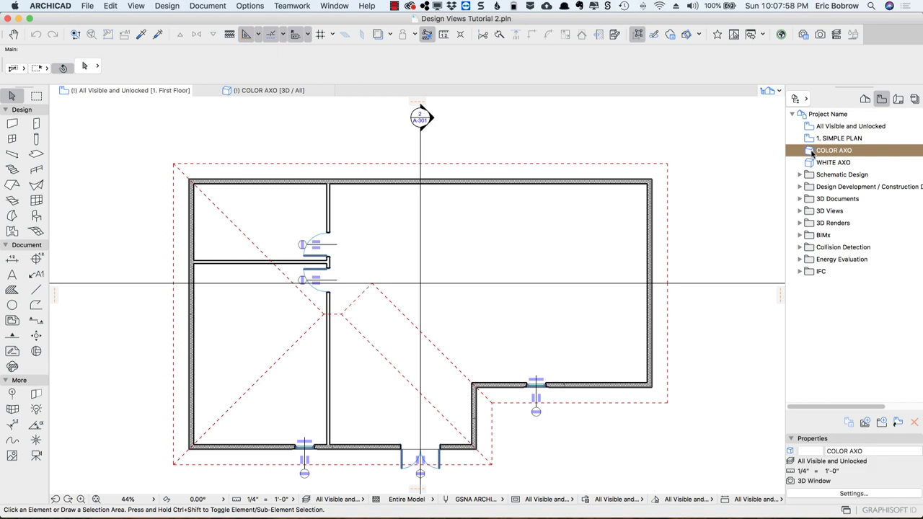
double_click(812, 152)
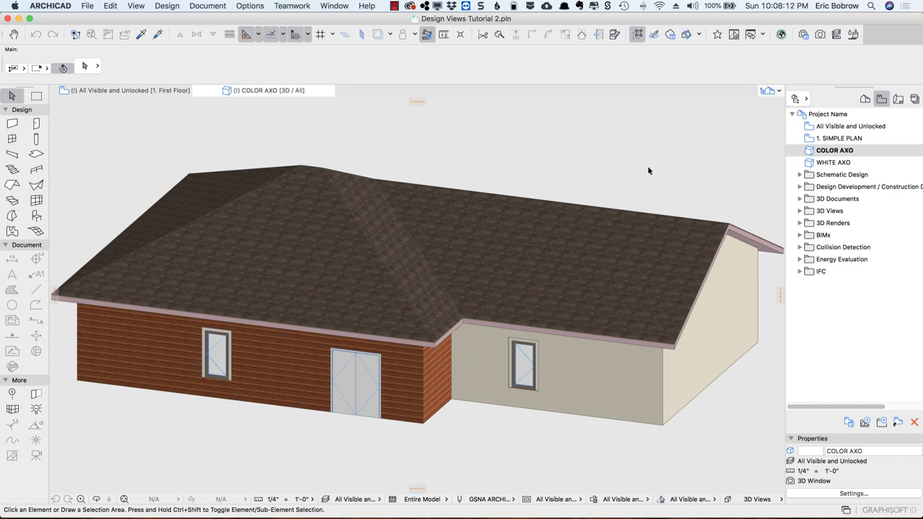
Raise the COLOR AXO view's sunlight from 95% to 100% and its ambient contribution to 100%
right_click(810, 151)
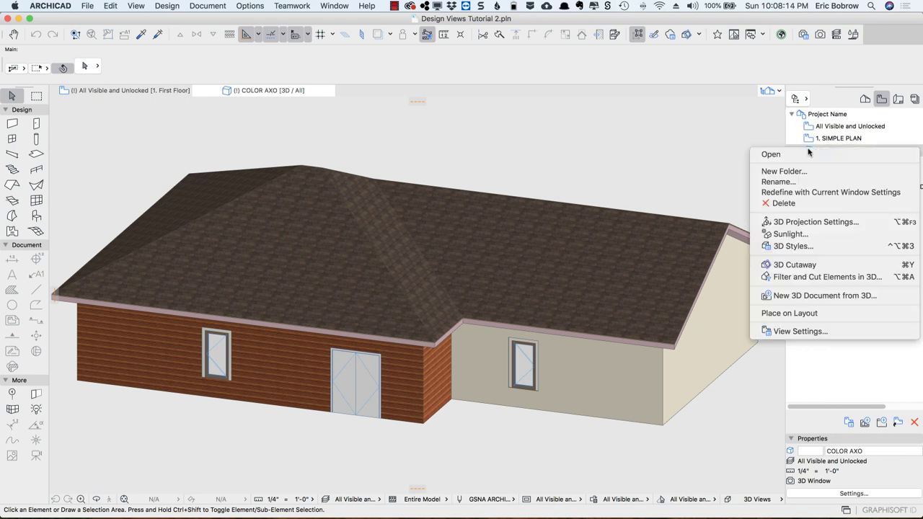
left_click(788, 235)
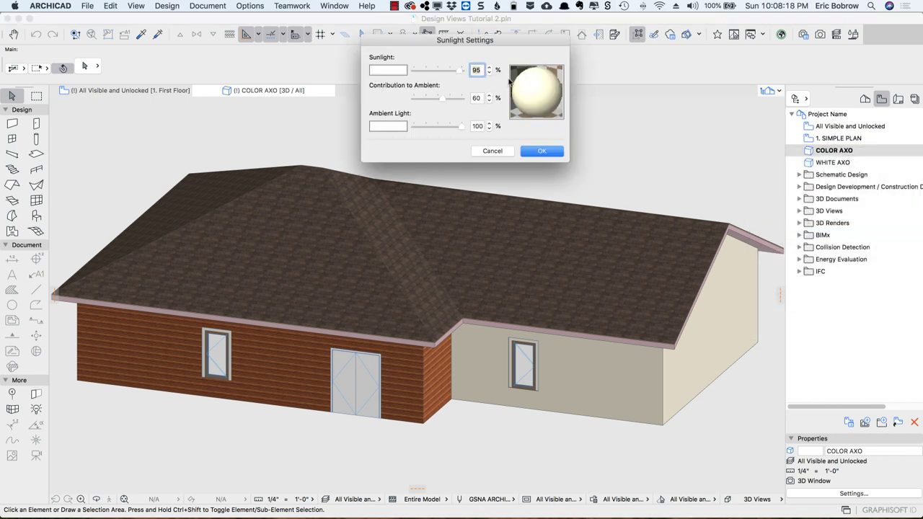
left_click(478, 70)
double_click(477, 70)
type("100")
left_click(488, 98)
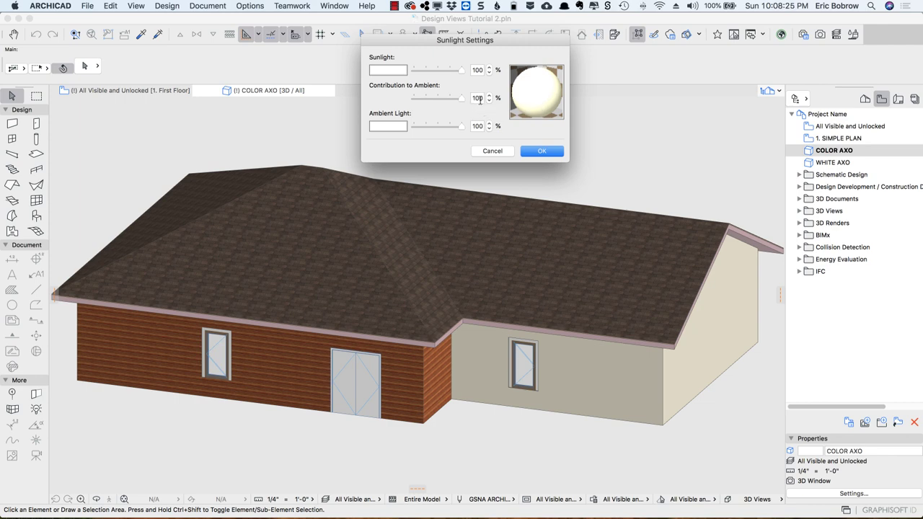
left_click(545, 151)
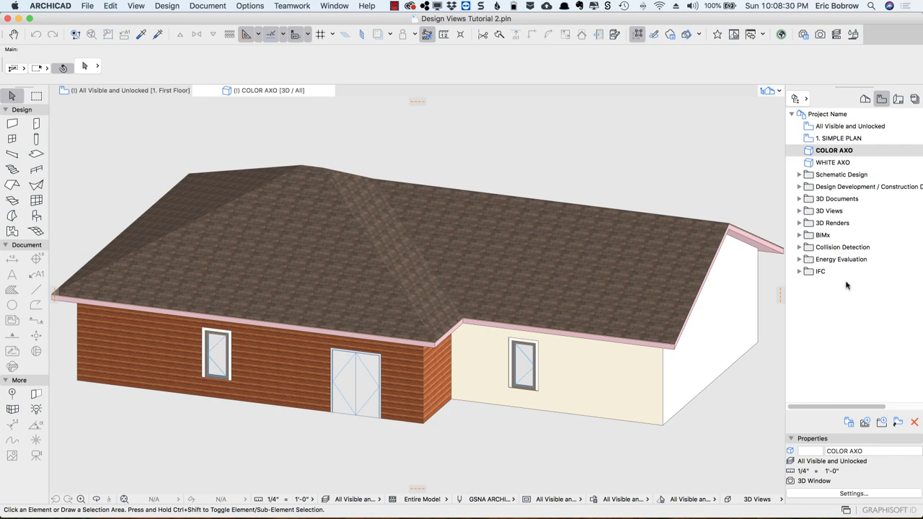
Save the brighter 3D view as AXO WITH SUN and reopen it
left_click(865, 423)
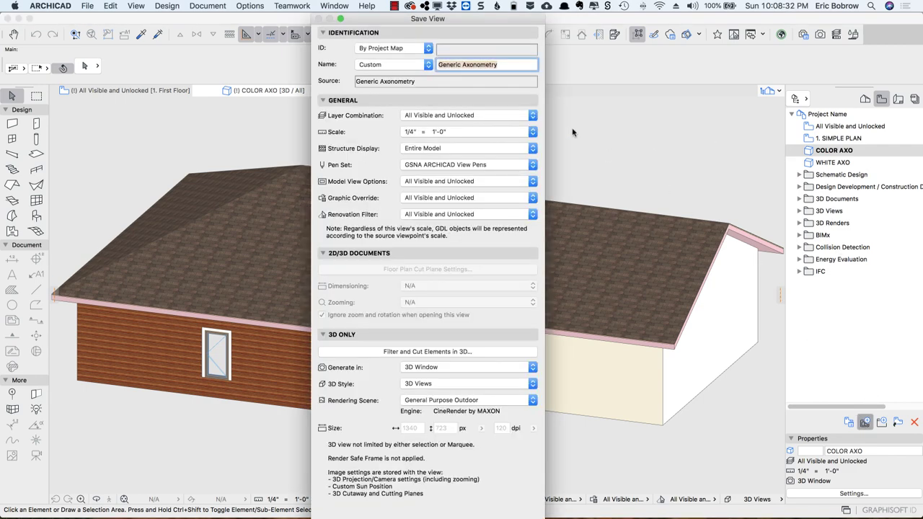
type("a")
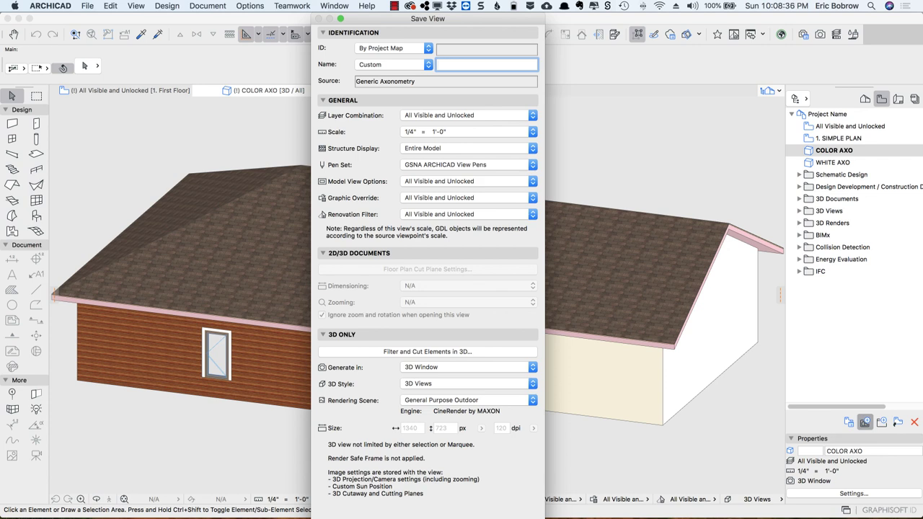
type("AXO WITH SUN")
key("Return")
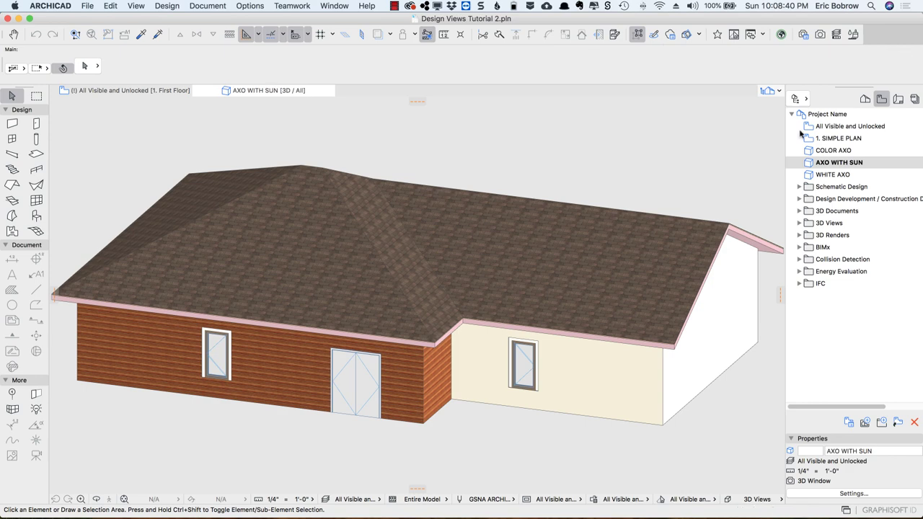
left_click(810, 151)
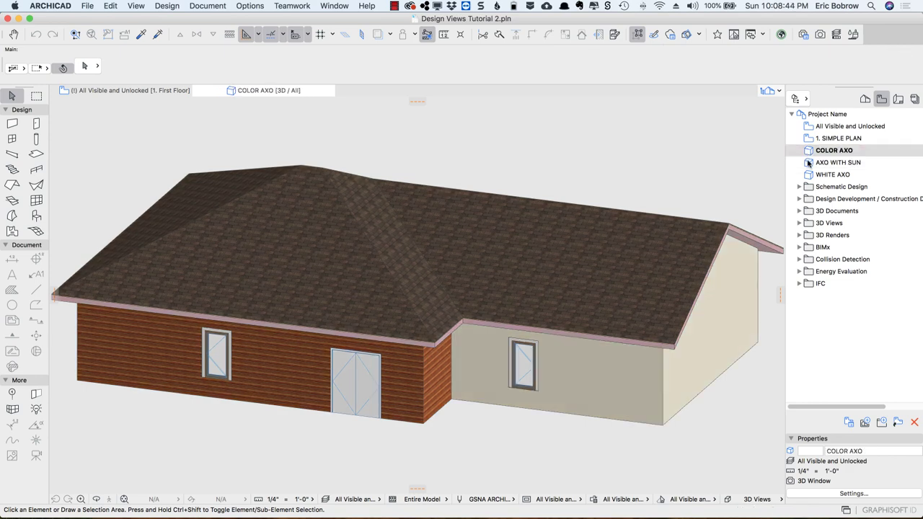
double_click(810, 163)
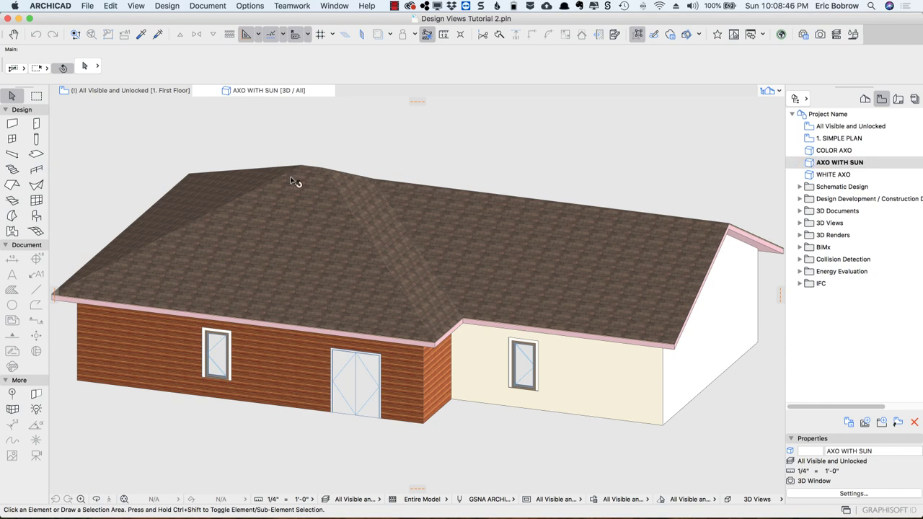
Orbit to a rear view of the house and move the sun to azimuth 135° in 3D Projection Settings
middle_click_drag(130, 175, 744, 139, "shift")
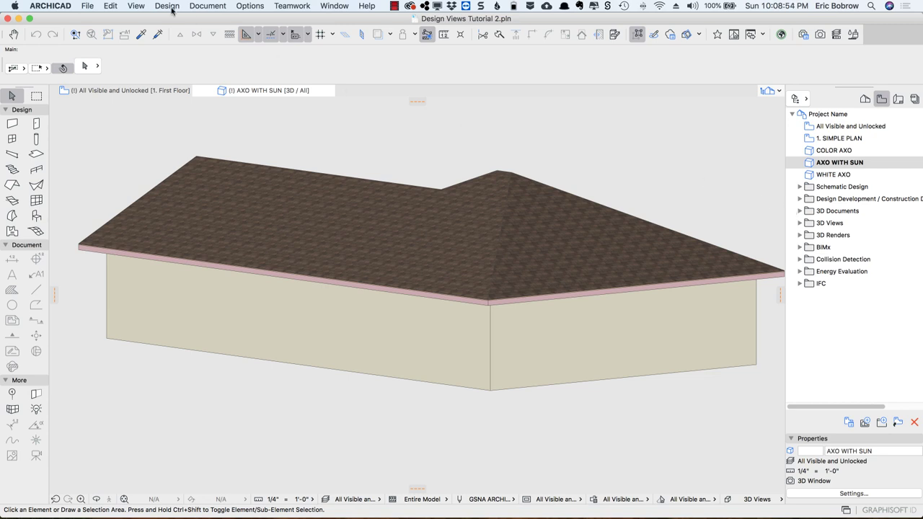
left_click(137, 6)
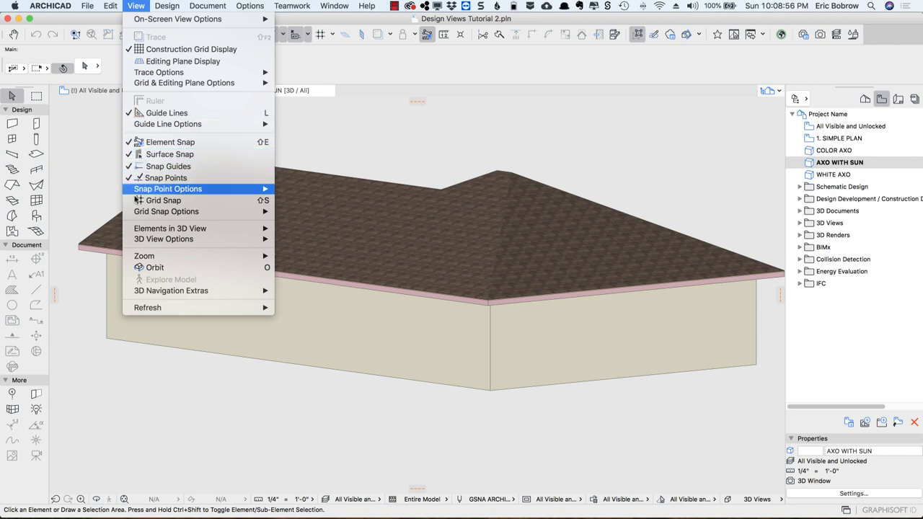
mouse_move(232, 240)
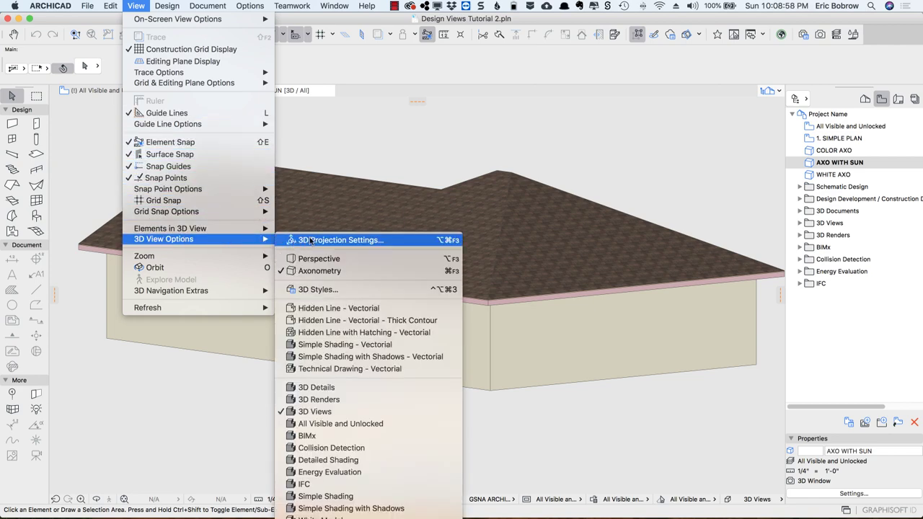
left_click(310, 240)
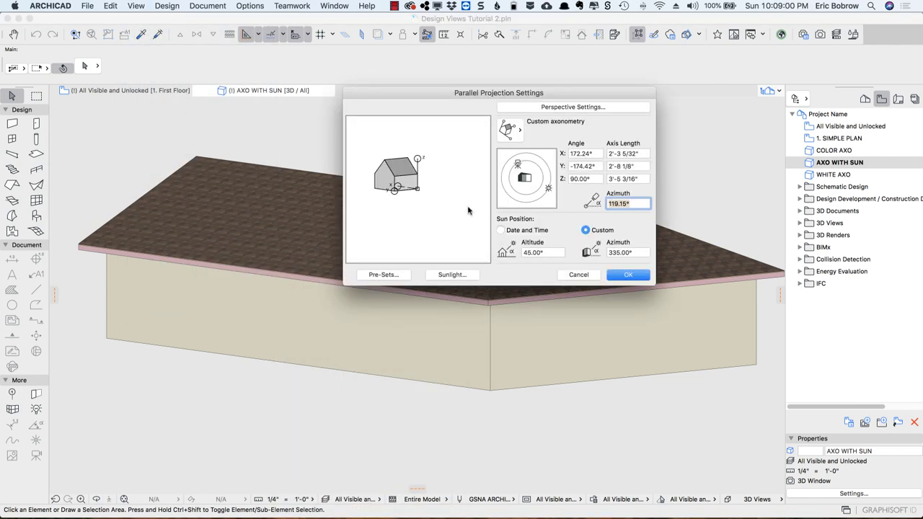
left_click_drag(549, 189, 516, 168)
left_click(467, 278)
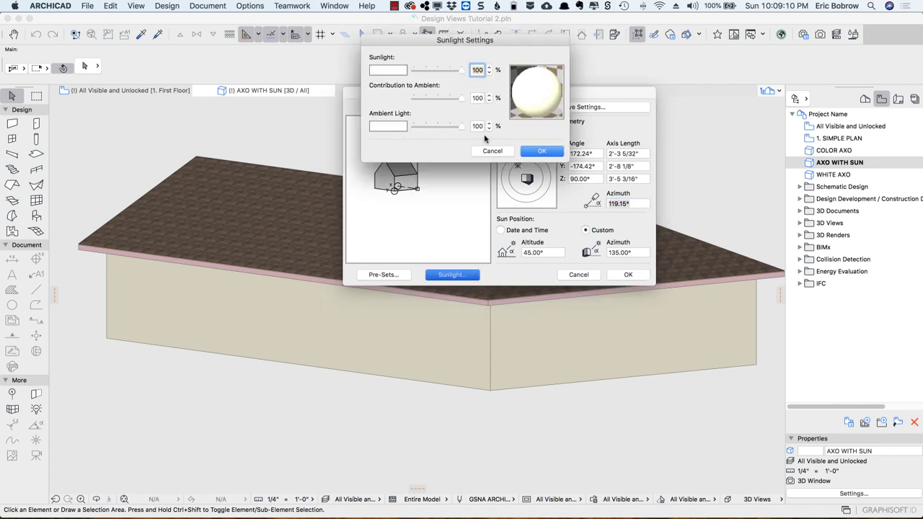
left_click(497, 152)
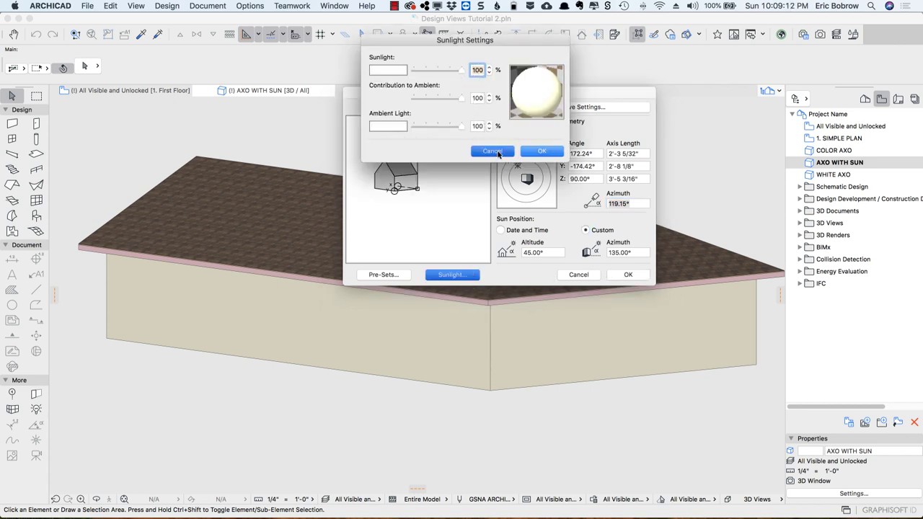
left_click(632, 276)
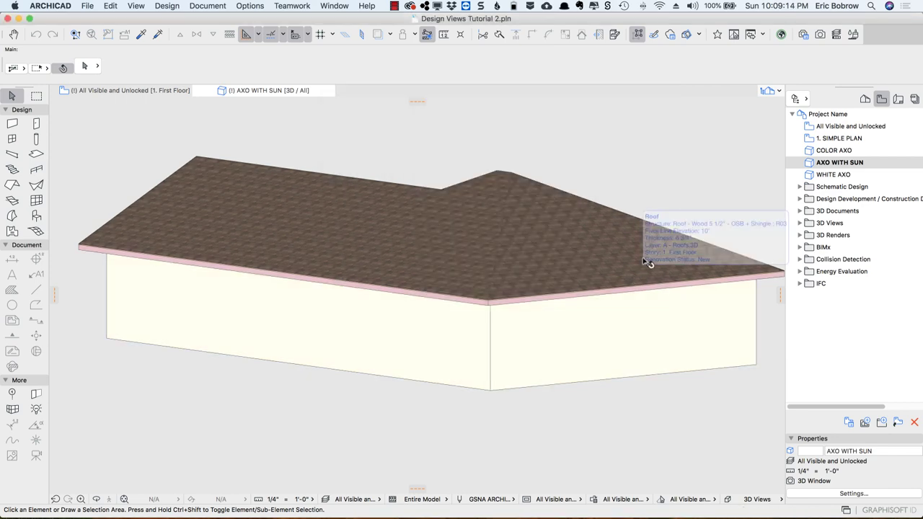
Save the current 3D view as REAR AXO WITH SUN
left_click(864, 422)
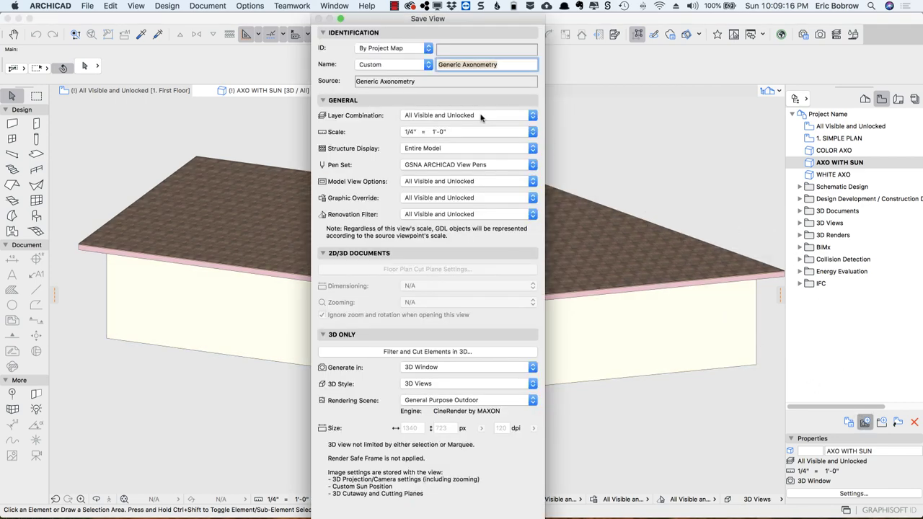
type("REAR AXO WITH SU")
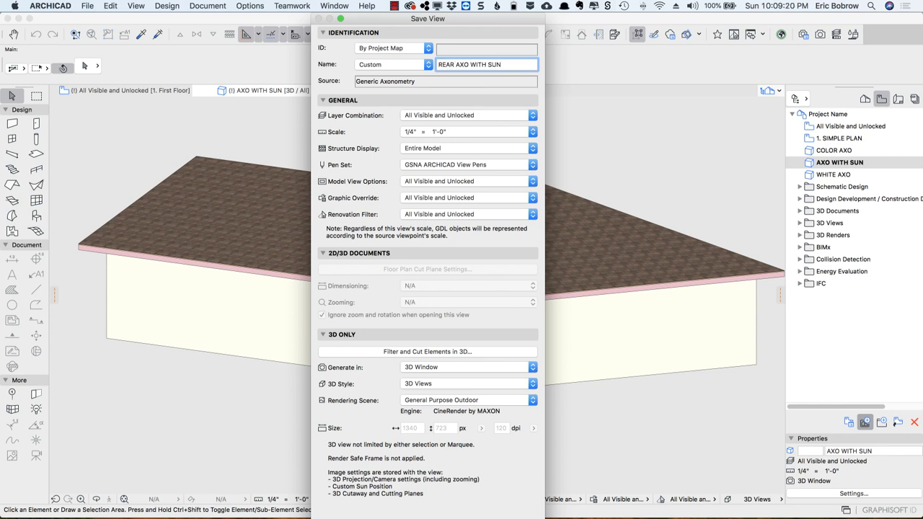
type("N")
key("Return")
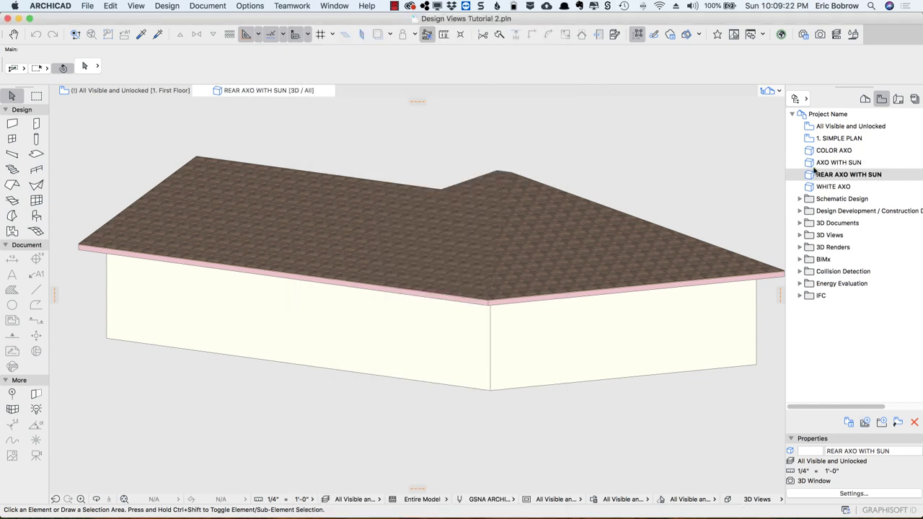
Orbit the house to its rear wall, then reopen the AXO WITH SUN view
middle_click_drag(614, 237, 308, 193, "shift")
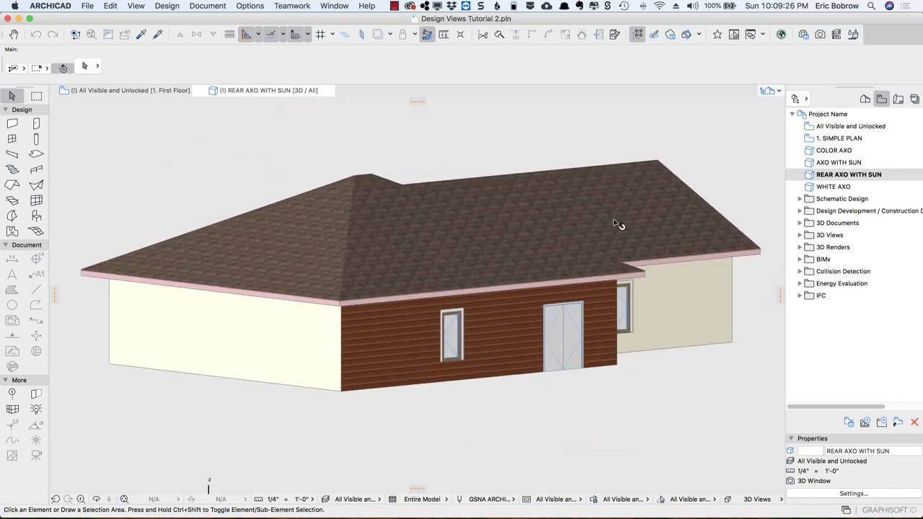
middle_click_drag(746, 202, 591, 212, "shift")
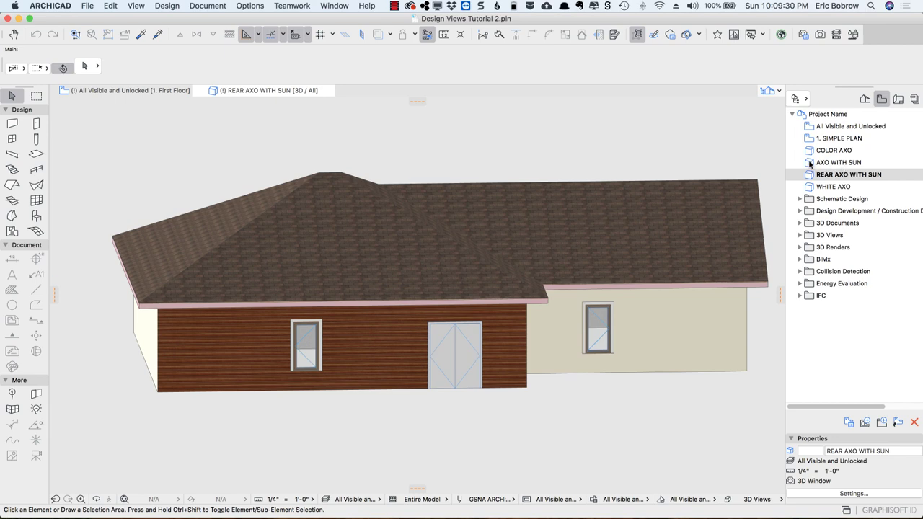
double_click(809, 163)
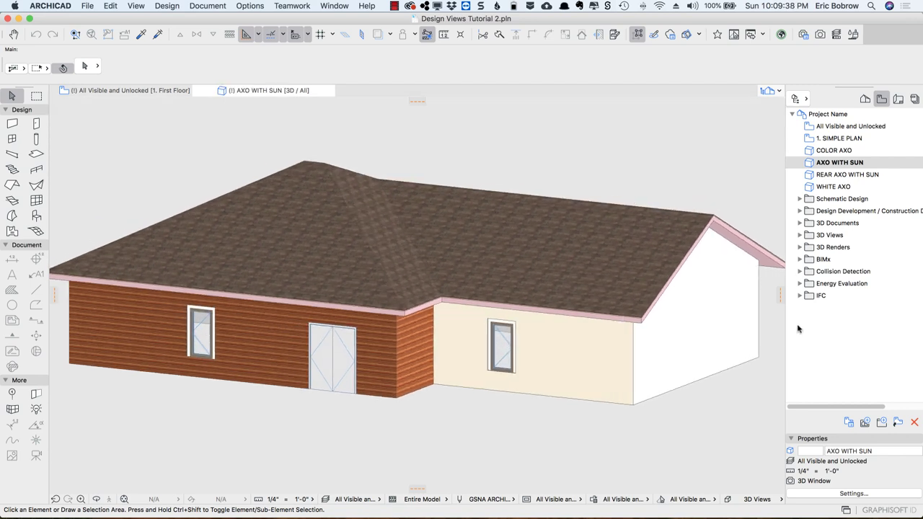
Switch the 3D projection to Perspective and orbit and zoom around the building corner
left_click(136, 6)
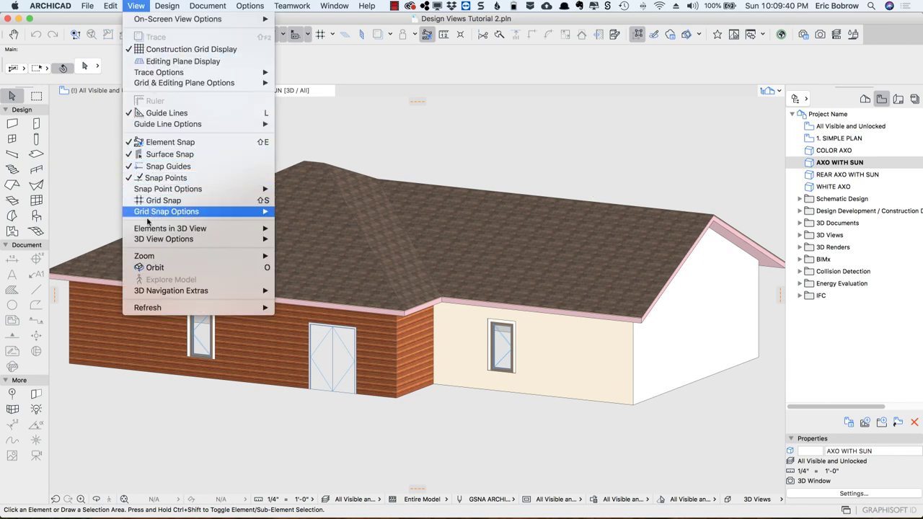
mouse_move(147, 243)
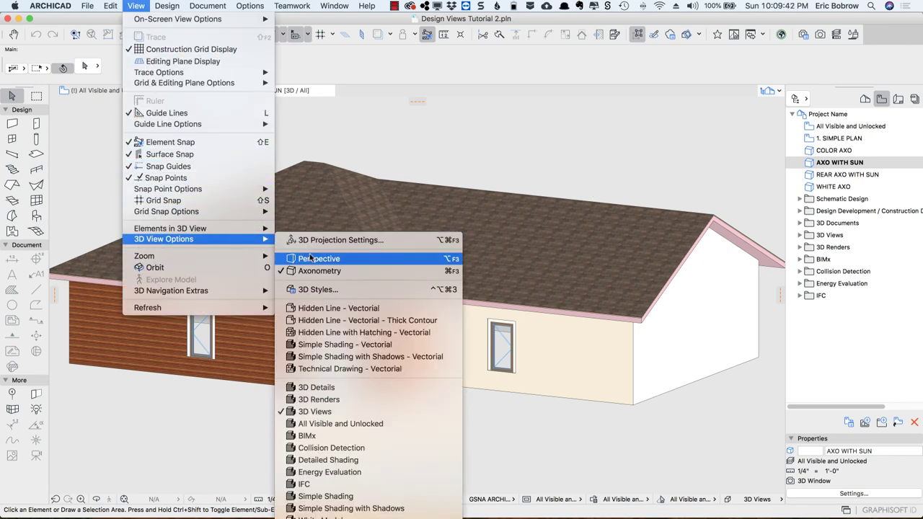
left_click(306, 257)
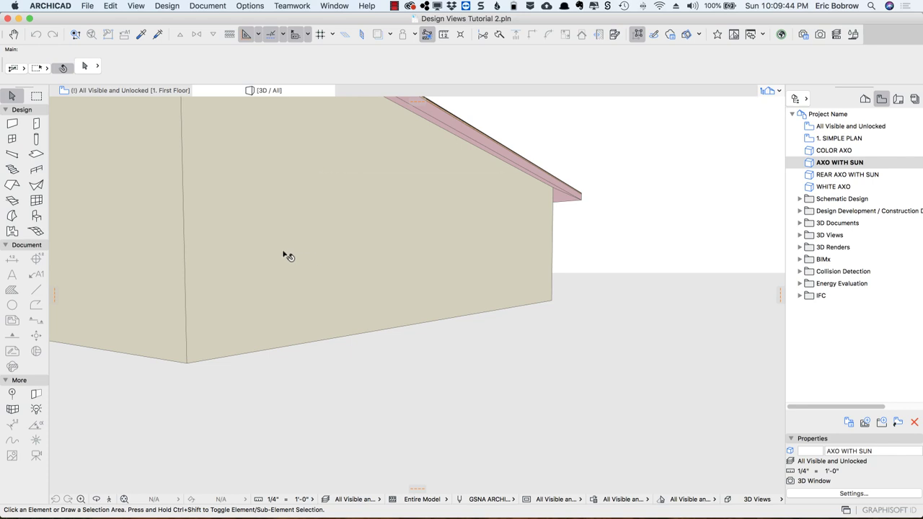
left_click_drag(265, 245, 450, 333)
scroll(450, 334, "down", 5)
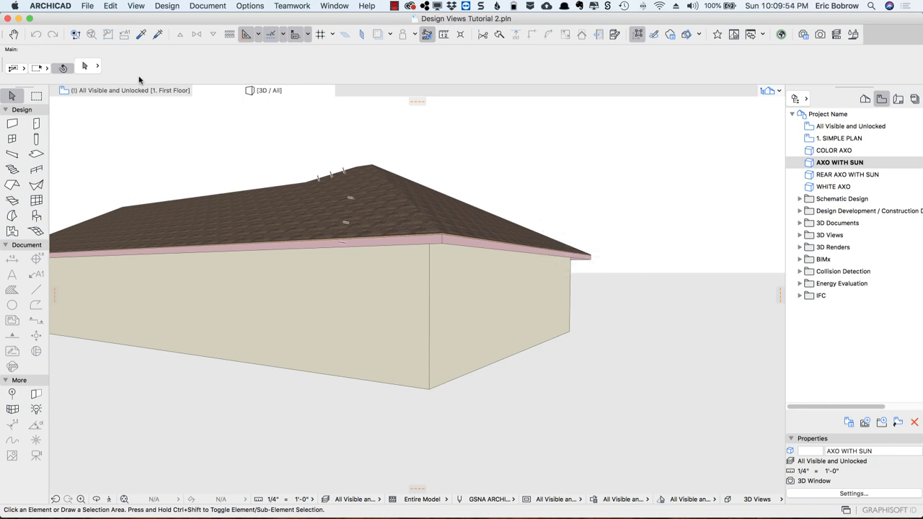
On the first-floor plan, place a perspective camera in the upper-right room corner aimed toward the lower middle
left_click(102, 90)
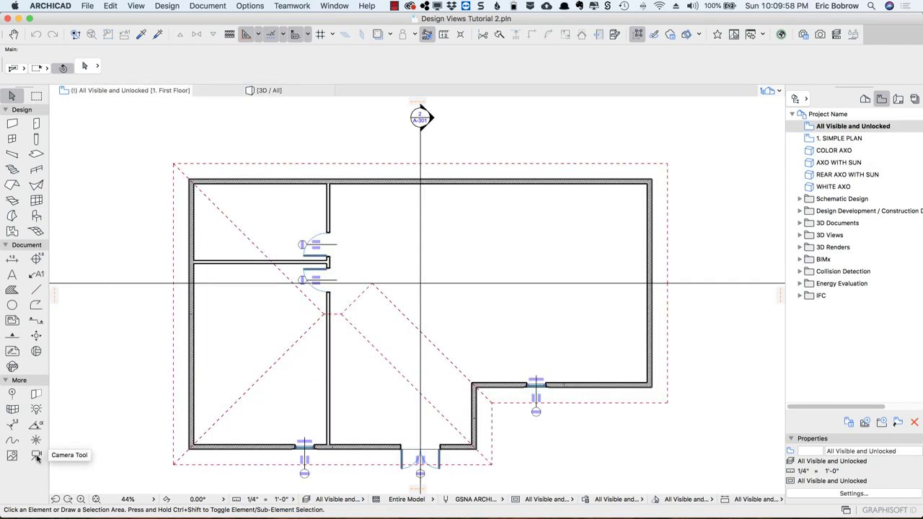
left_click(37, 456)
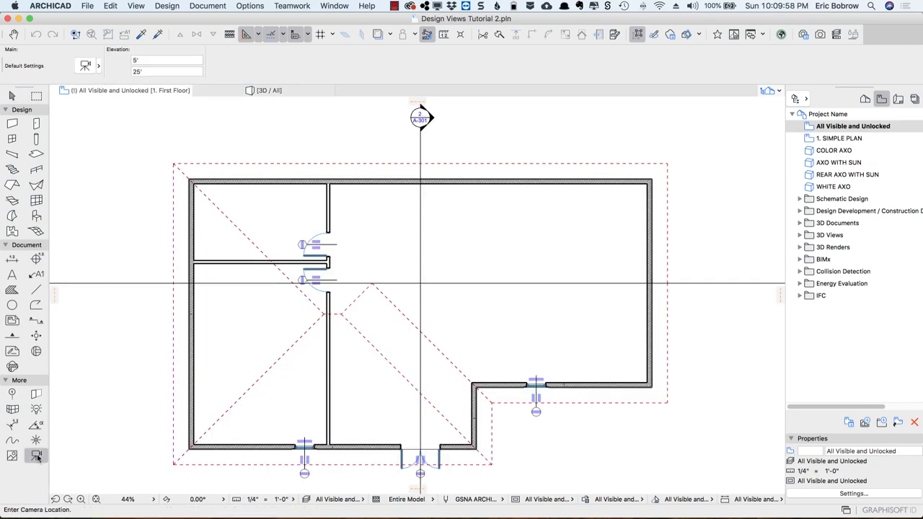
left_click(618, 202)
left_click(474, 349)
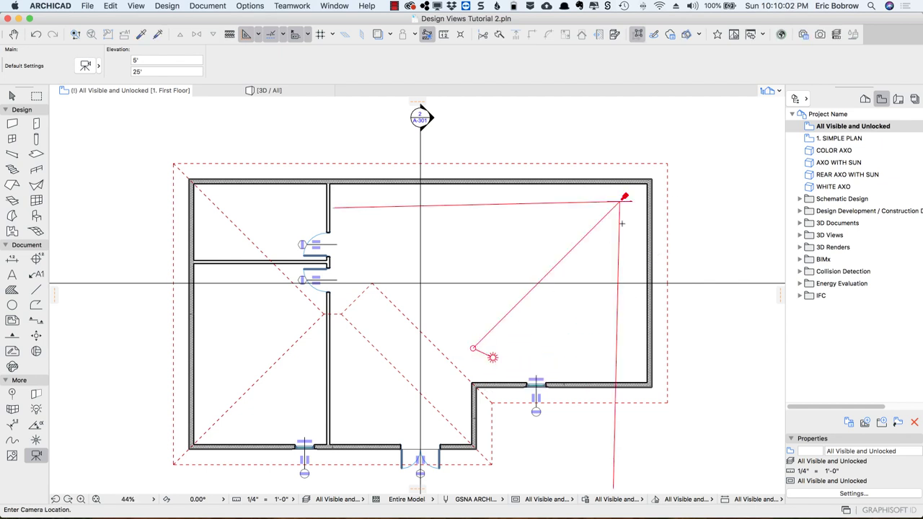
Change the new camera's elevation from 25' to 5'
left_click(619, 202, "shift")
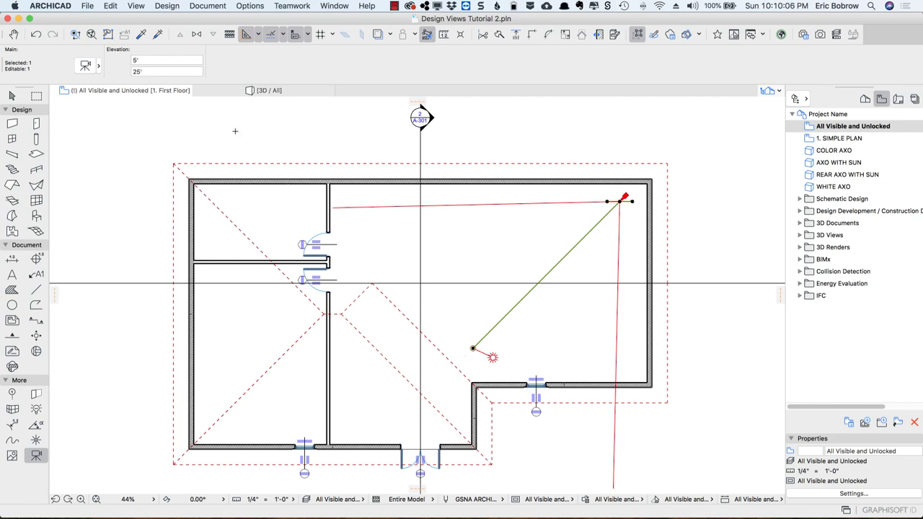
left_click(155, 71)
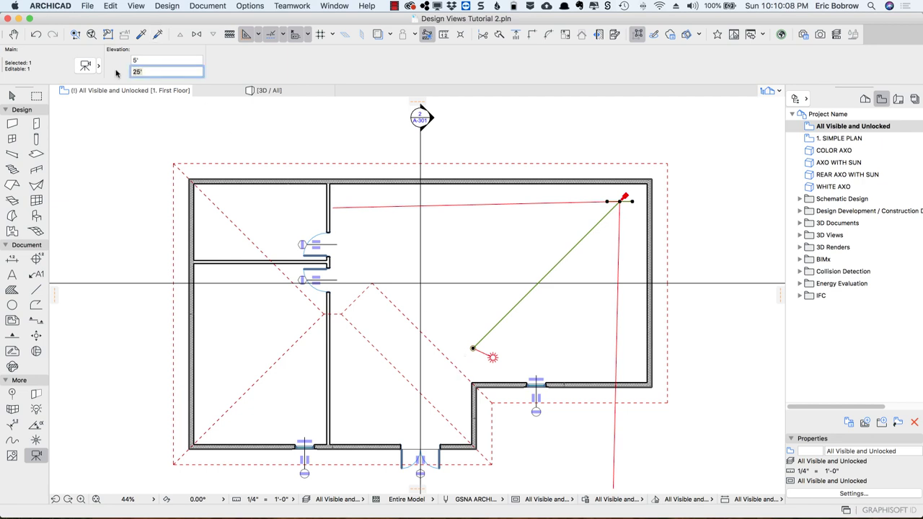
type("5")
key("Return")
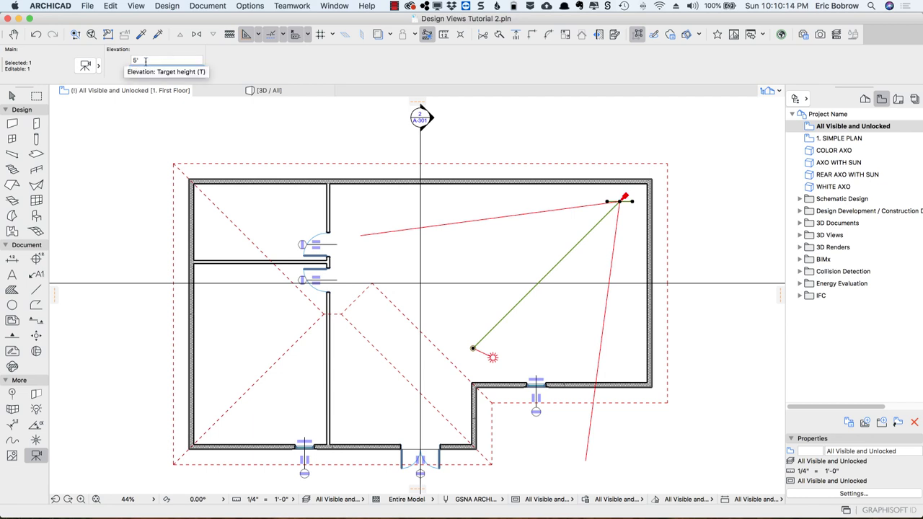
key("shift")
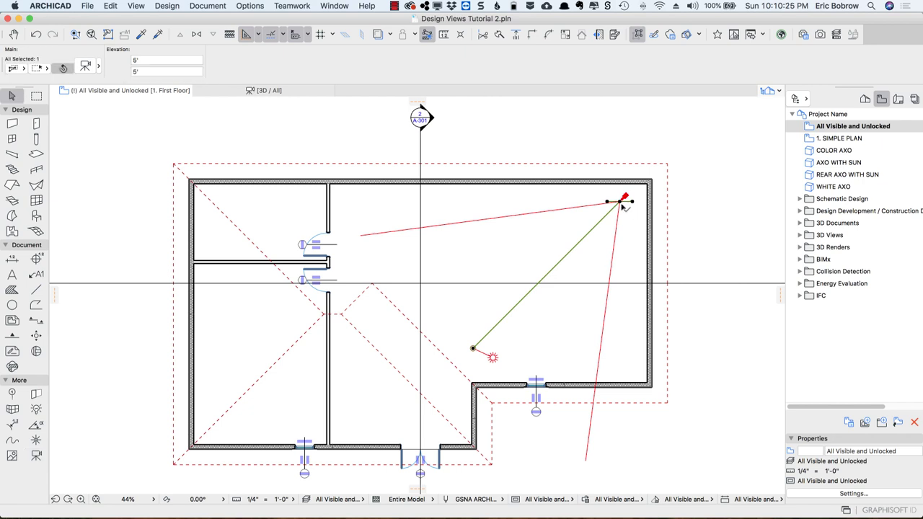
right_click(620, 204)
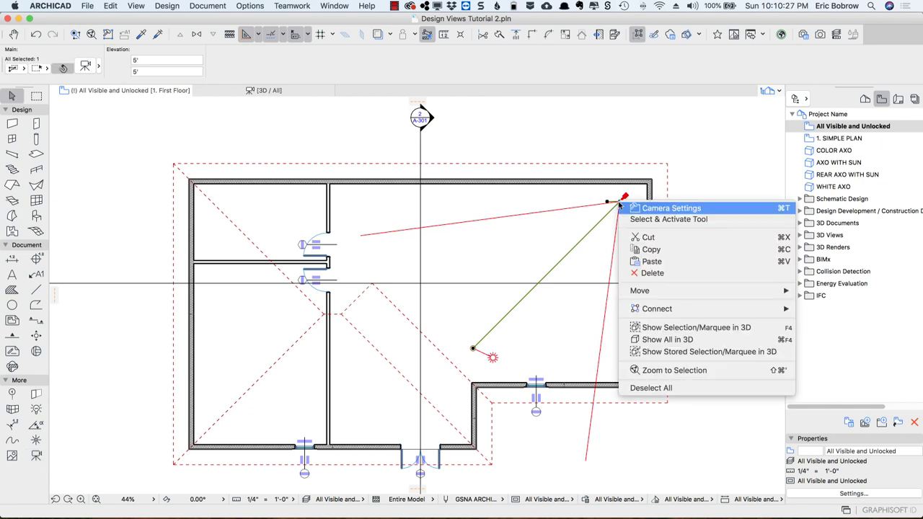
left_click(671, 339)
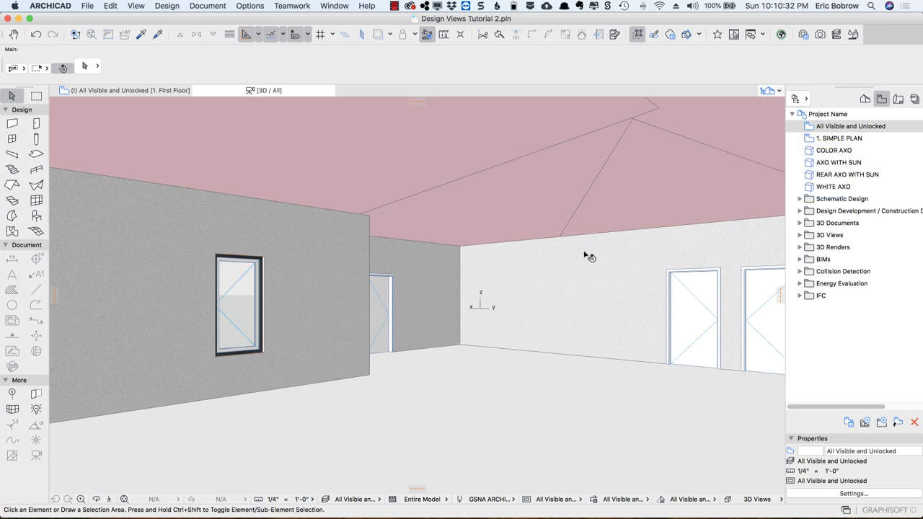
mouse_move(576, 251)
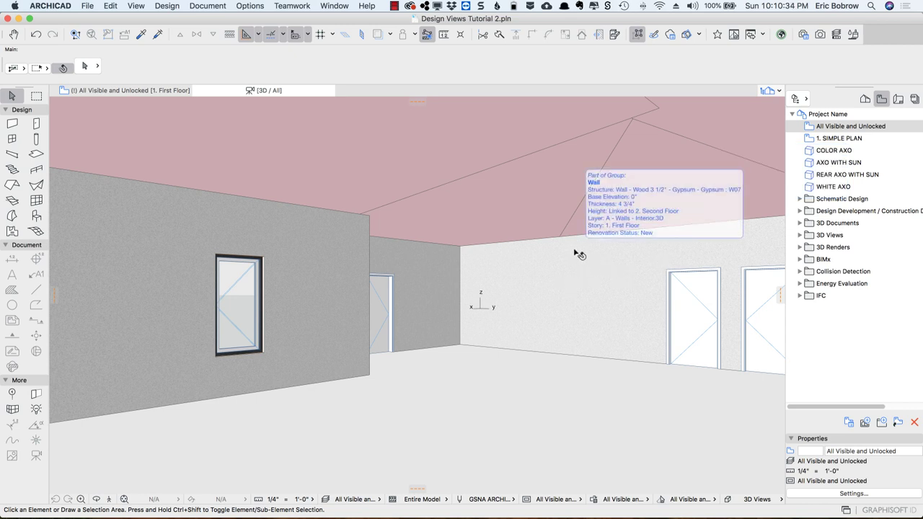
mouse_move(606, 176)
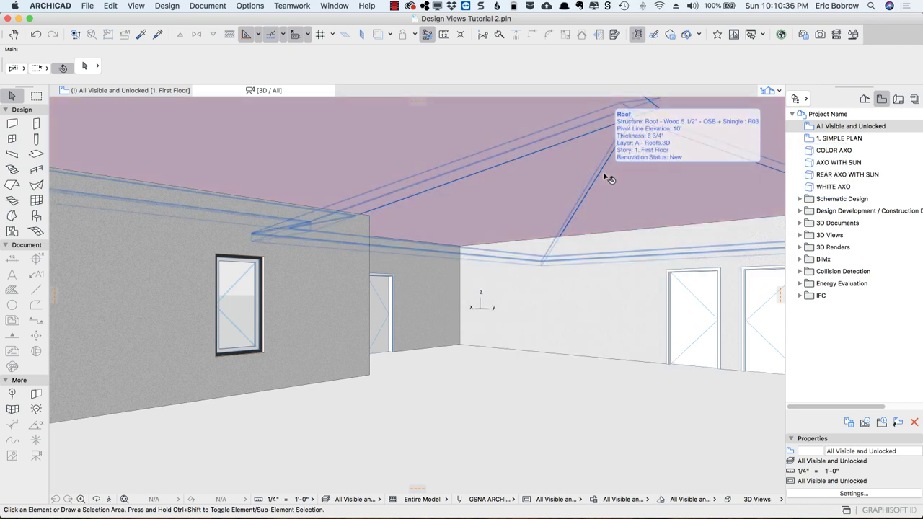
left_click(503, 132)
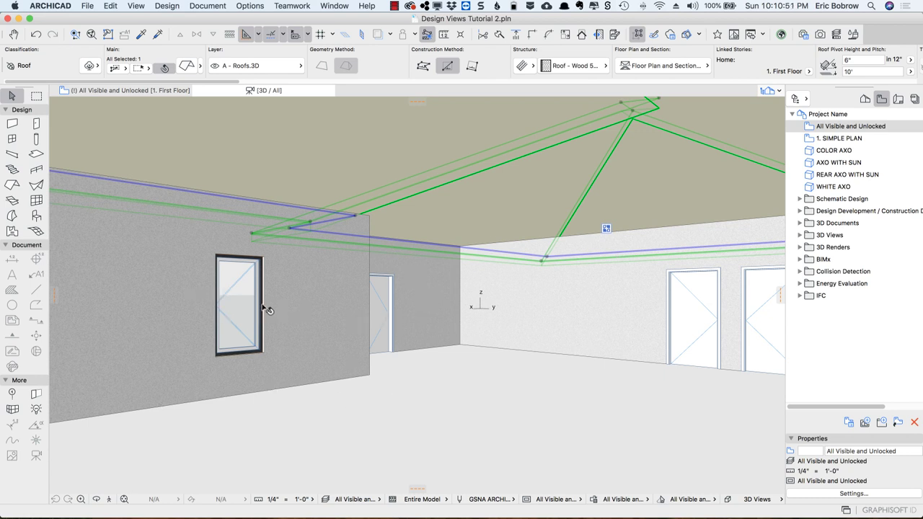
left_click(447, 375)
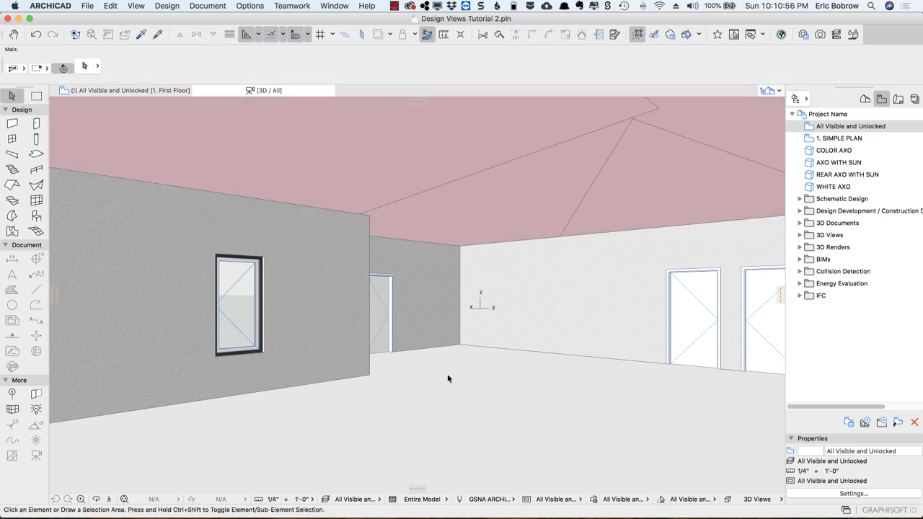
key("F2")
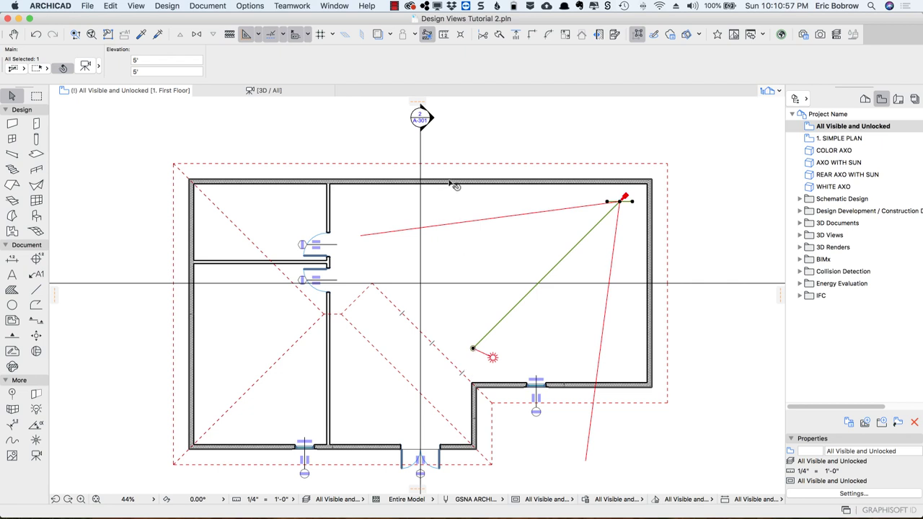
left_click(481, 141)
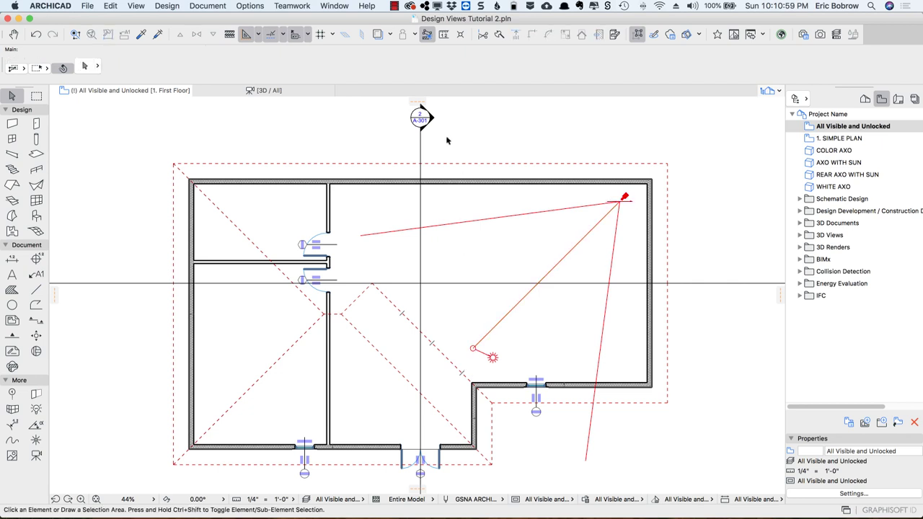
Fill the house outline with a Floor - Concrete slab using the magic wand
left_click(36, 155)
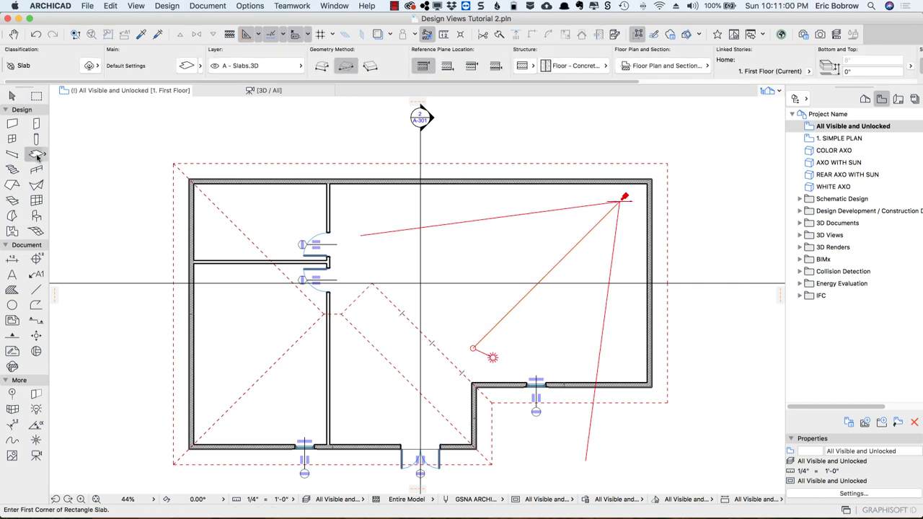
left_click(584, 66)
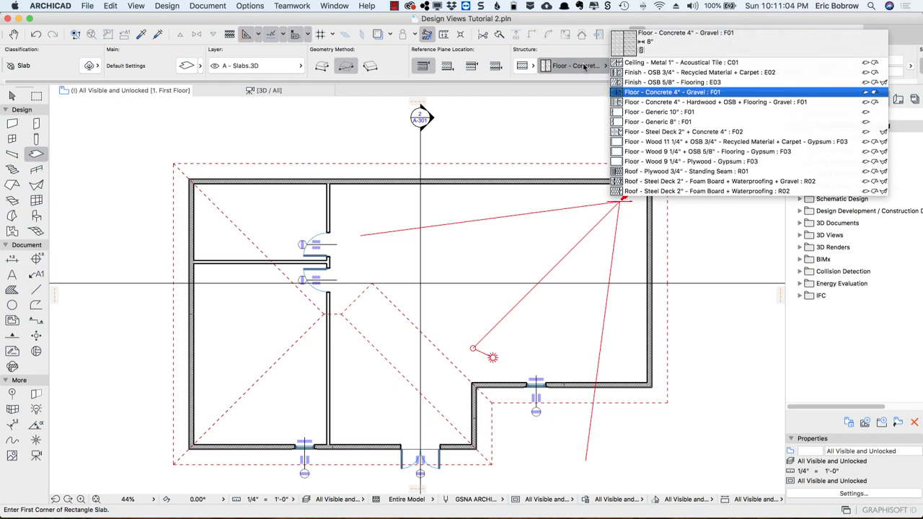
left_click(584, 66)
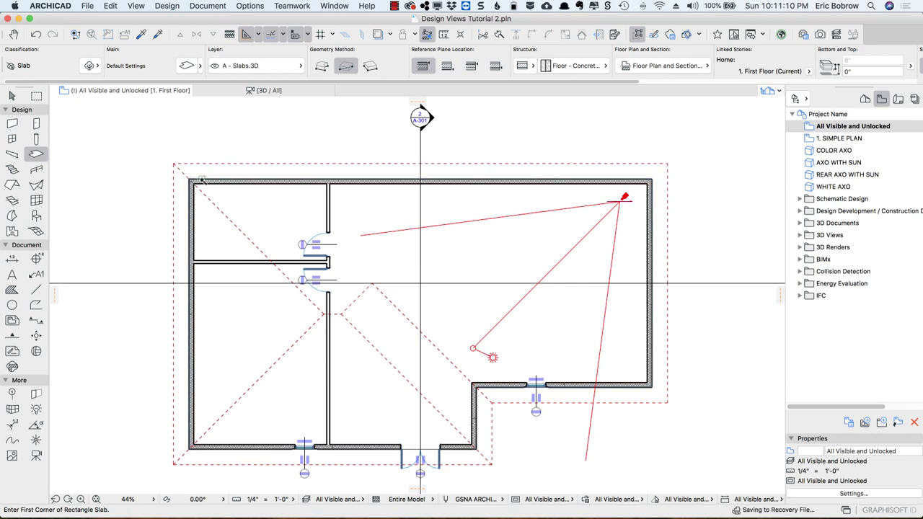
left_click(236, 200)
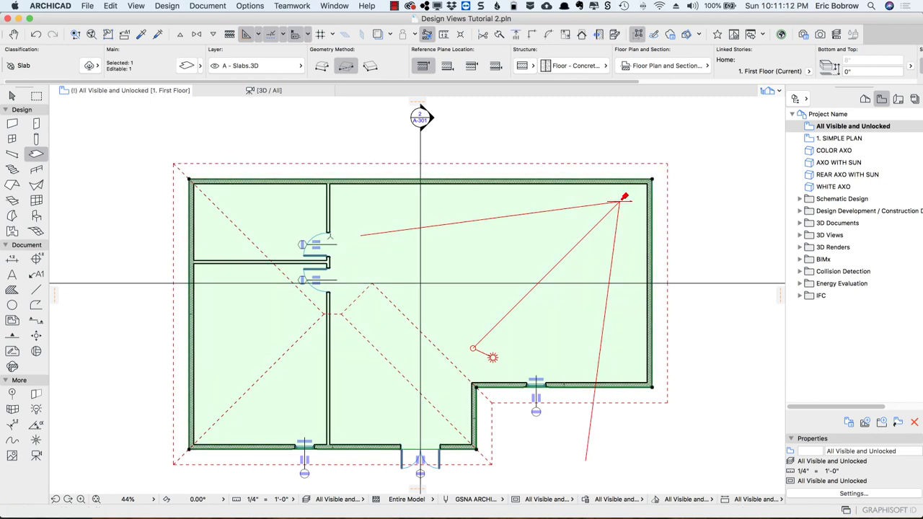
key("Escape")
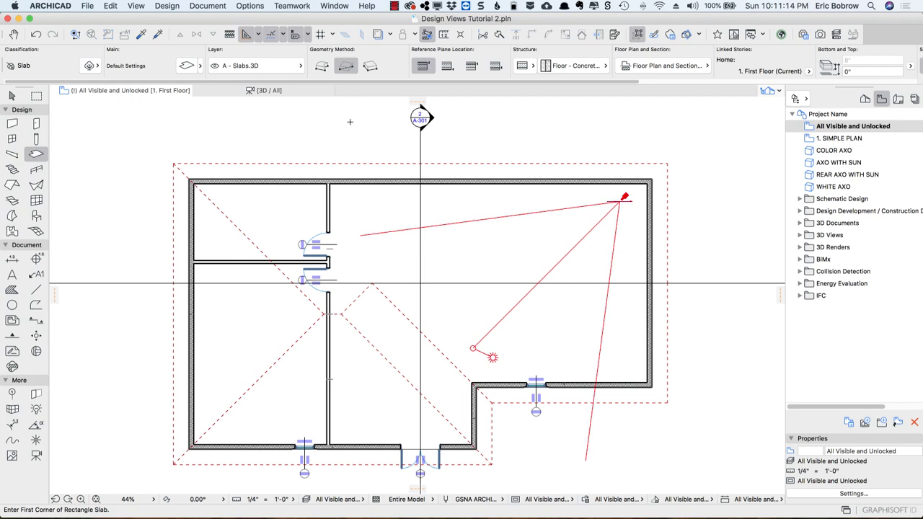
Add a Ceiling - Metal 1" - Acoustical Tile slab on layer A - Ceilings.3D inside the walls
left_click(293, 71)
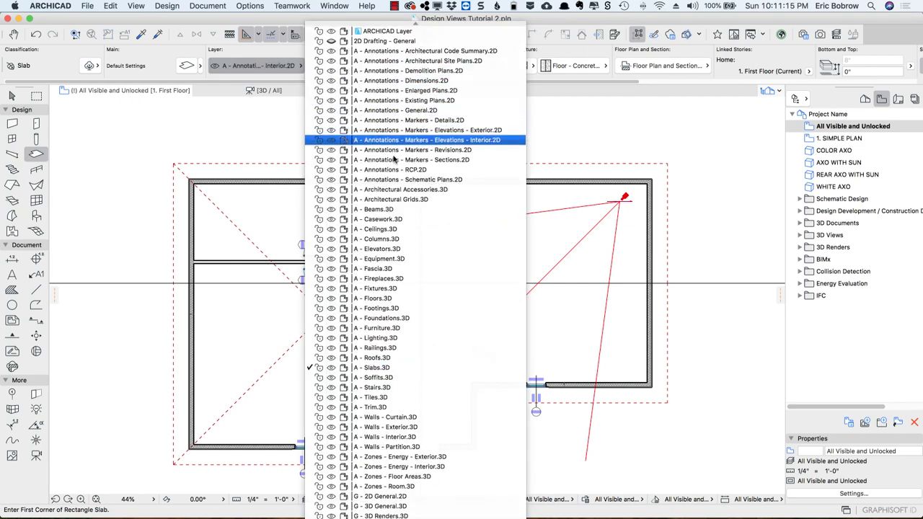
left_click(382, 228)
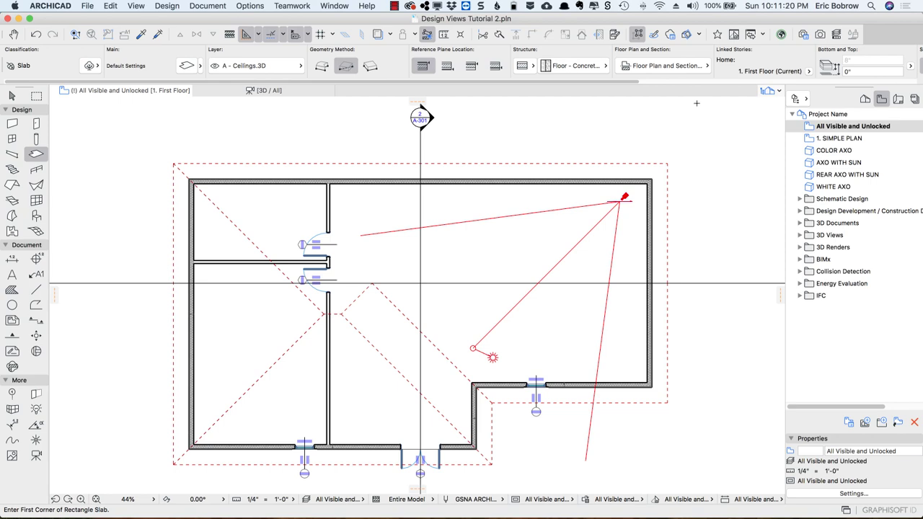
left_click(598, 66)
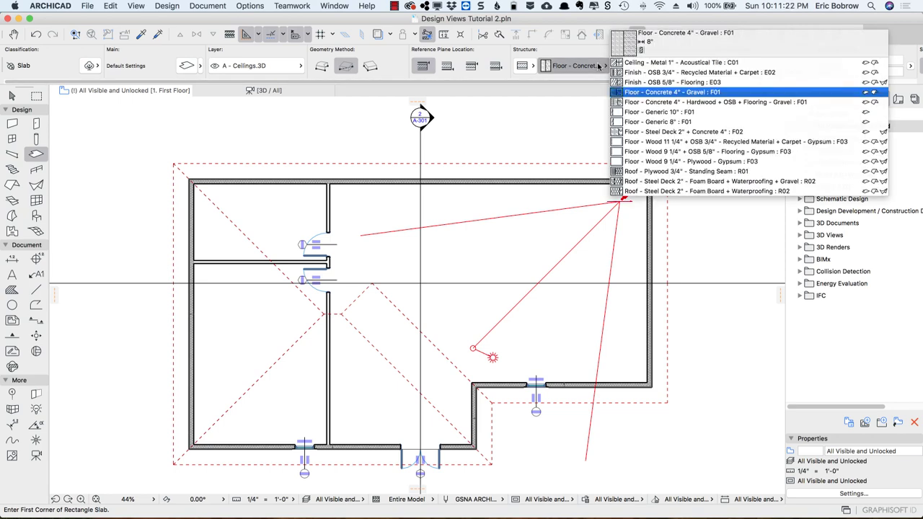
left_click(661, 64)
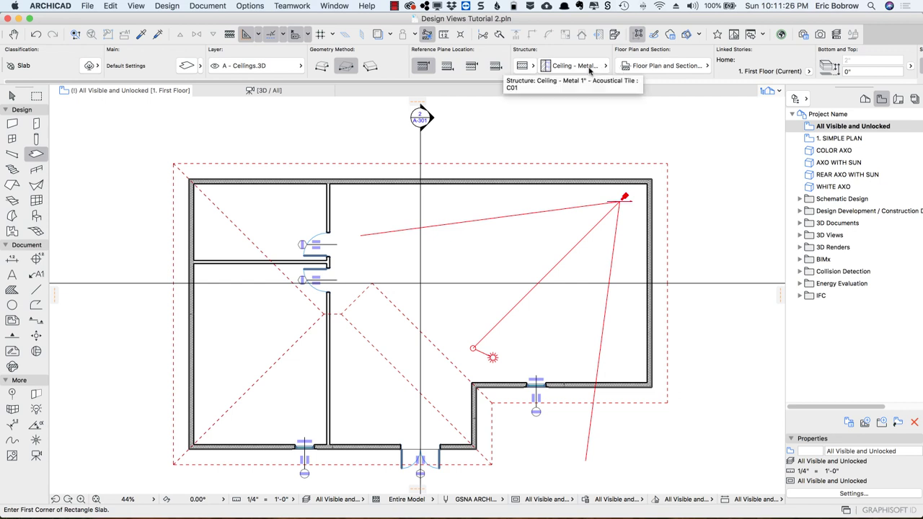
left_click(896, 69)
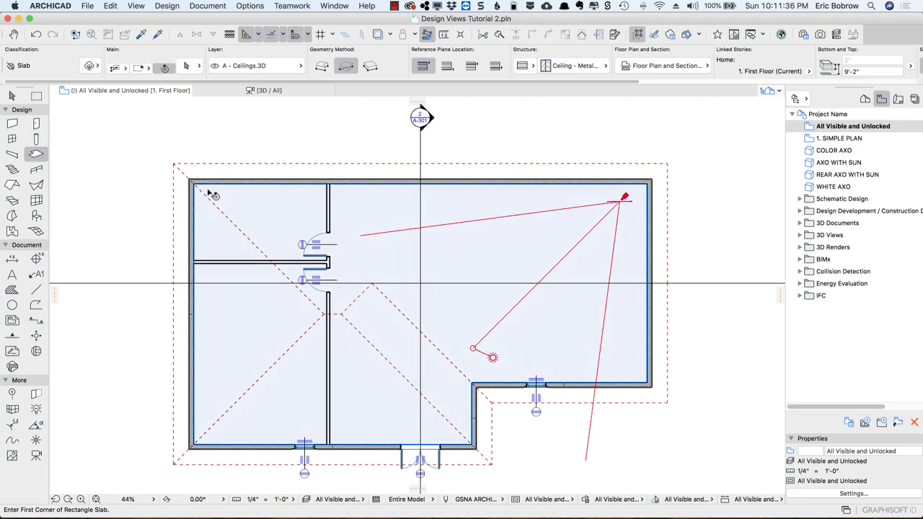
left_click(249, 213)
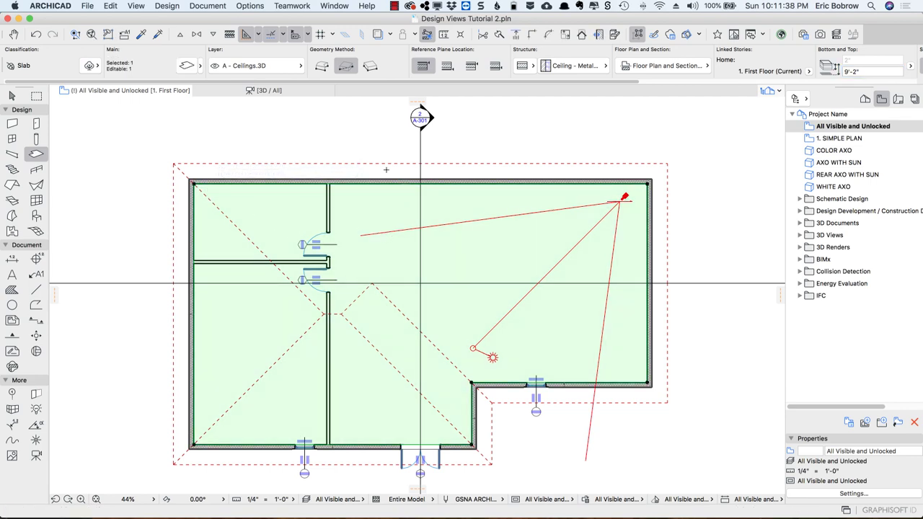
key("Escape")
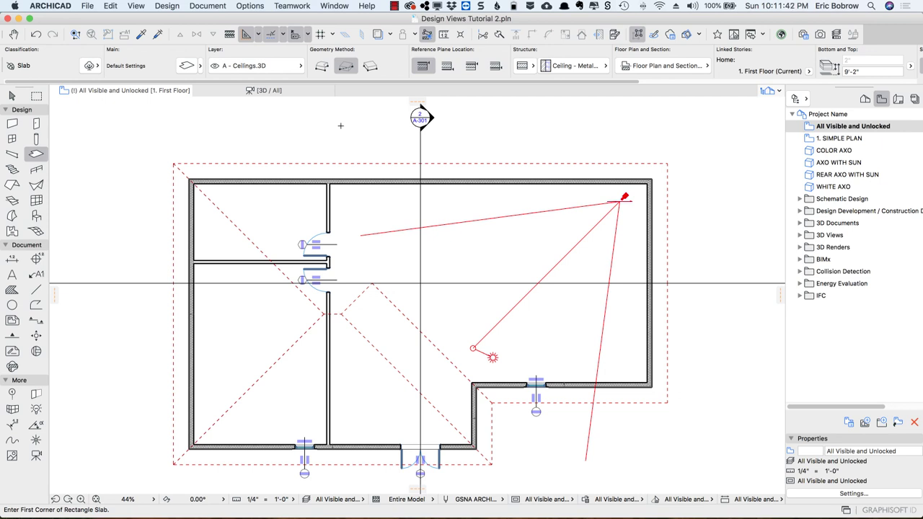
Switch to the 3D interior and review the window walls' structure options without changing them
key("F3")
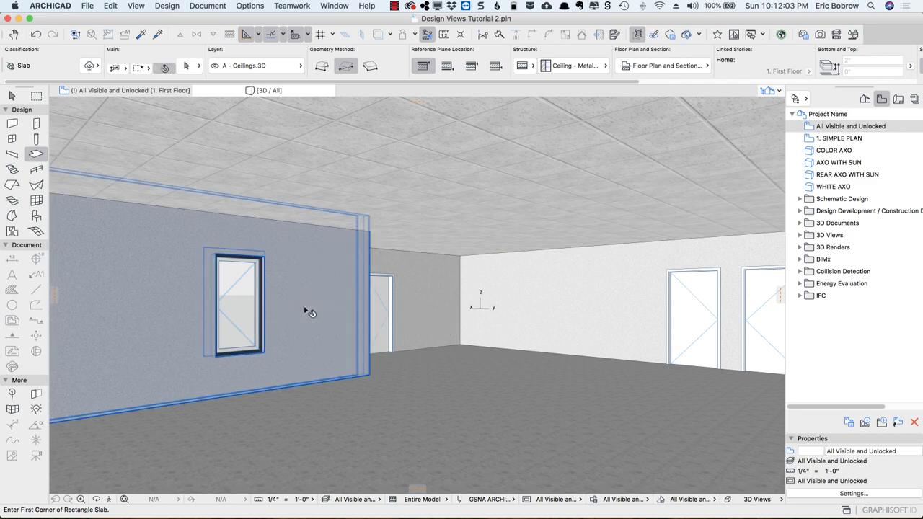
left_click(430, 298, "shift")
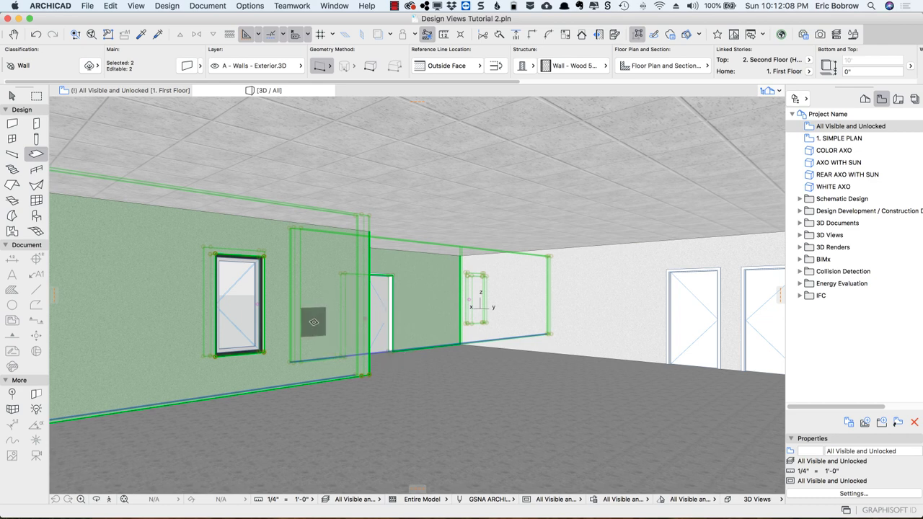
left_click(580, 66)
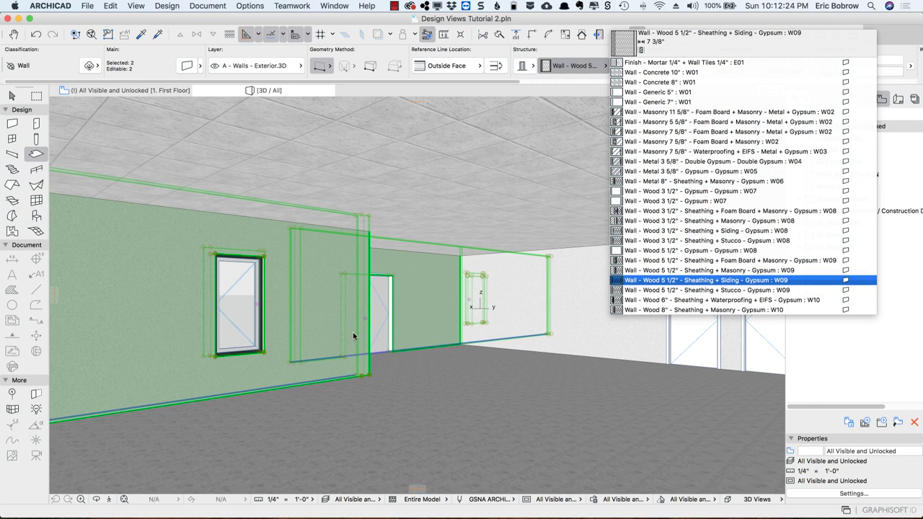
key("Escape")
key("Escape")
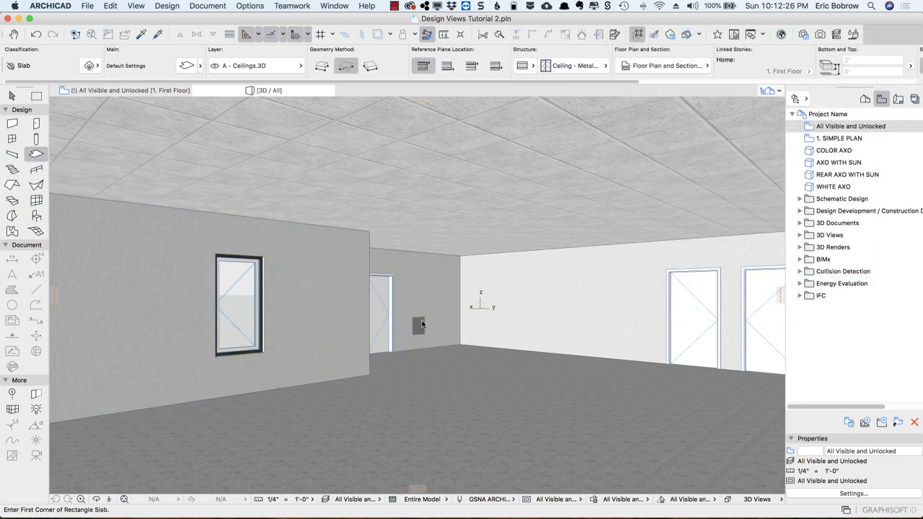
Open the Building Materials settings and close them without changes
left_click(247, 6)
left_click(267, 64)
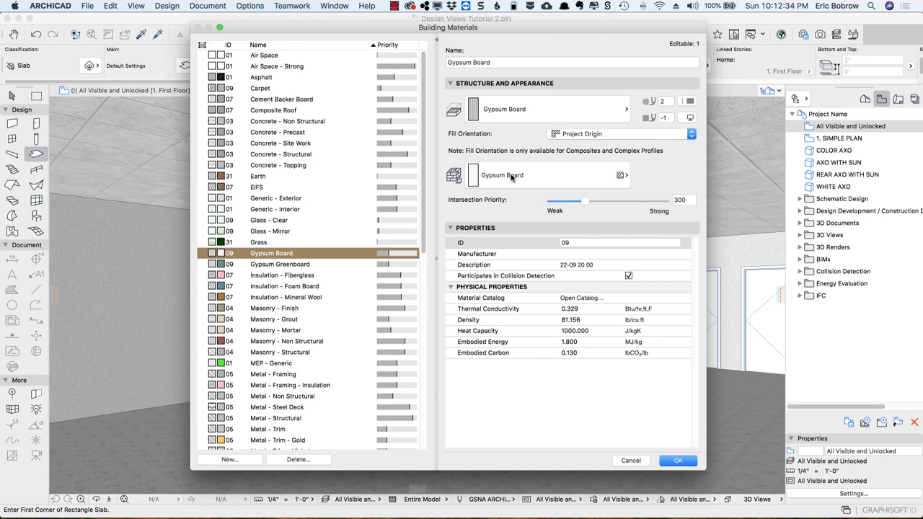
left_click(632, 461)
In Surfaces, raise the Gypsum Board surface's ambient and diffuse reflection to 76
left_click(254, 7)
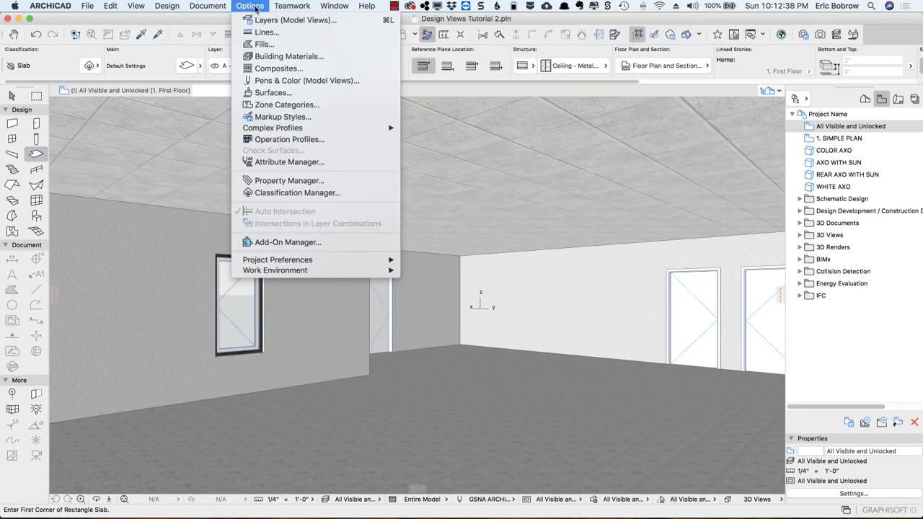
left_click(264, 93)
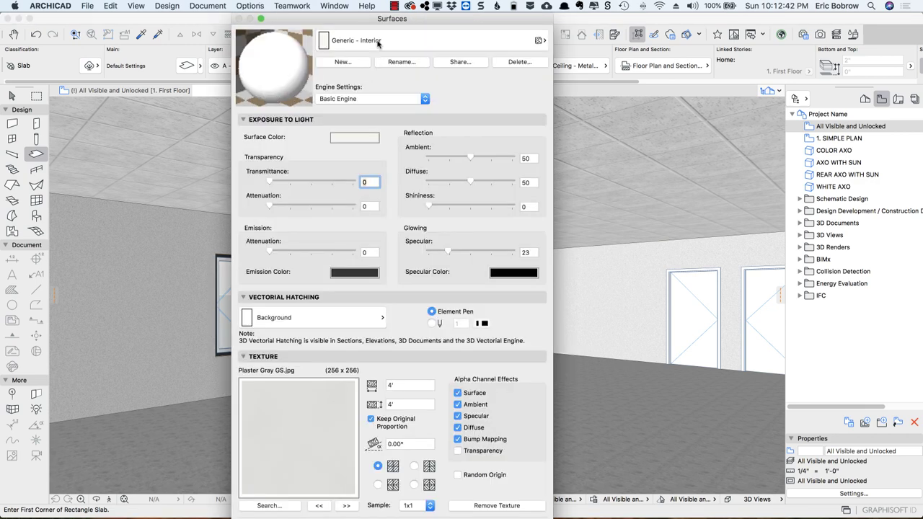
left_click(379, 42)
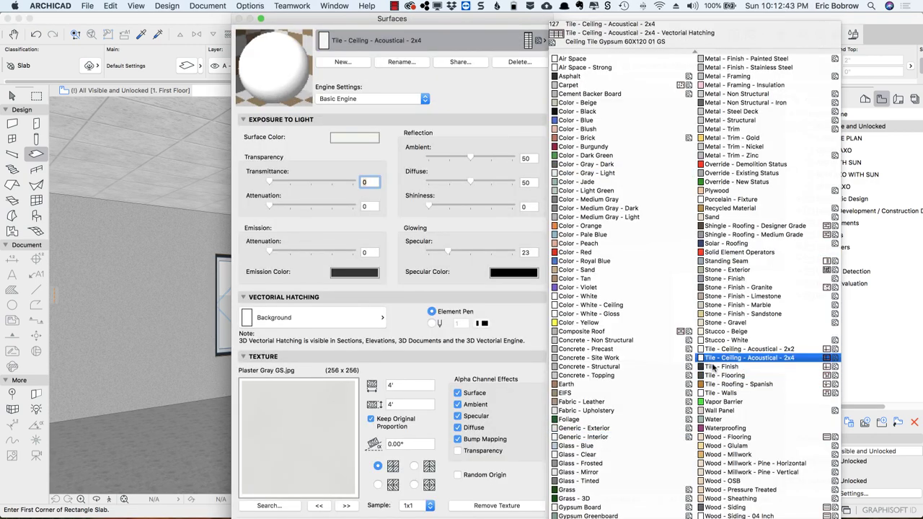
left_click(579, 507)
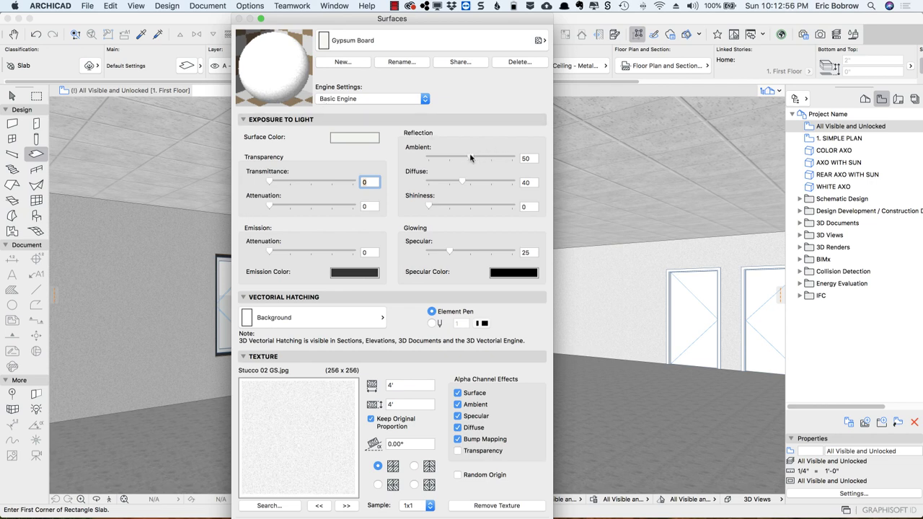
left_click_drag(470, 157, 493, 182)
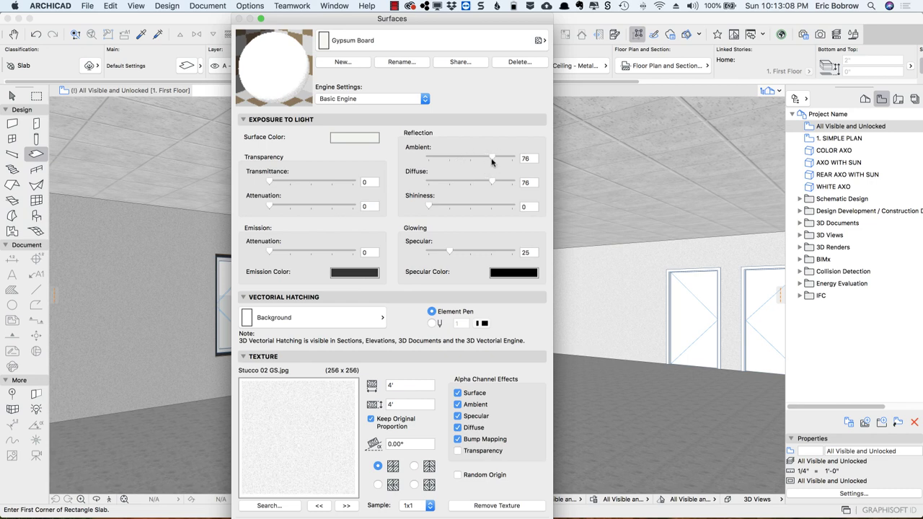
key("Return")
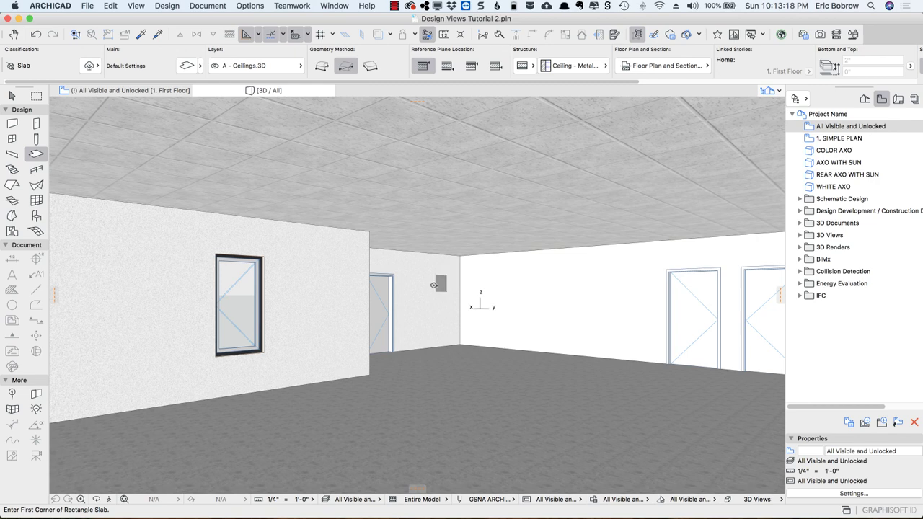
Enable the inside-face surface override on the window and door walls
left_click(330, 295, "shift")
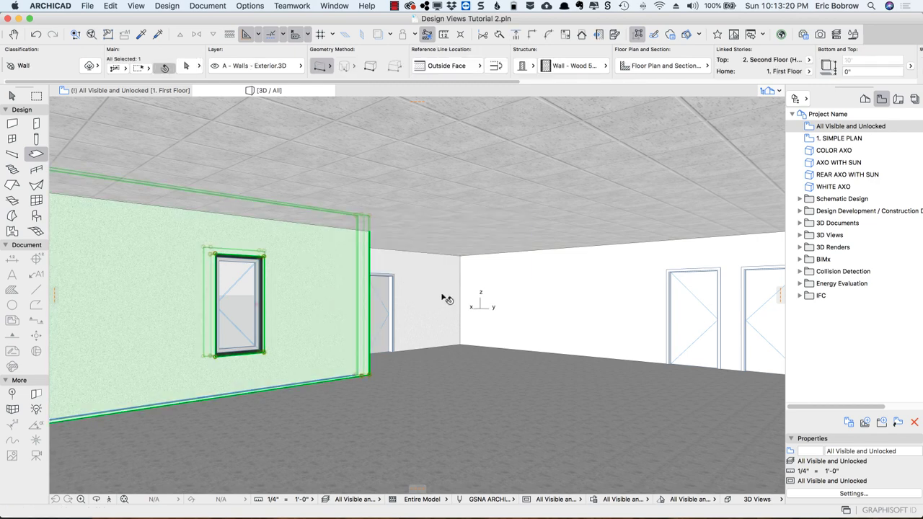
left_click(444, 299, "shift")
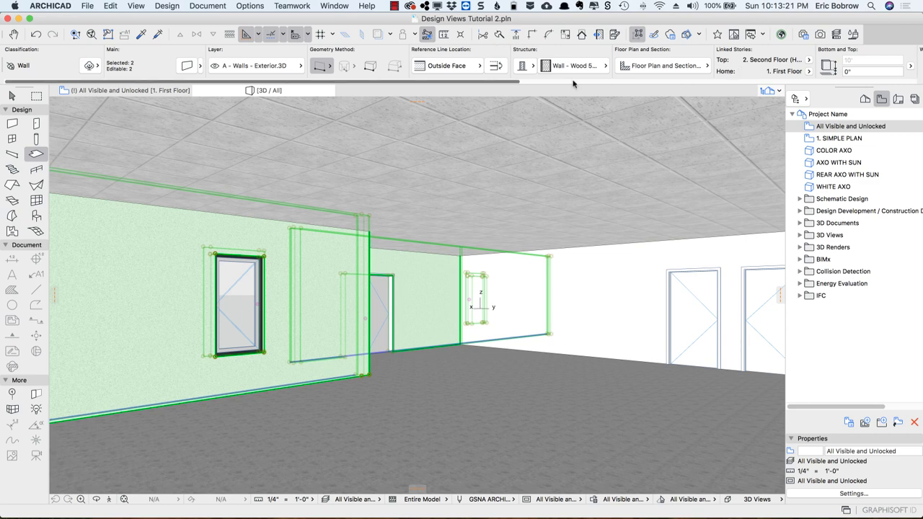
left_click_drag(516, 82, 763, 87)
left_click(809, 63)
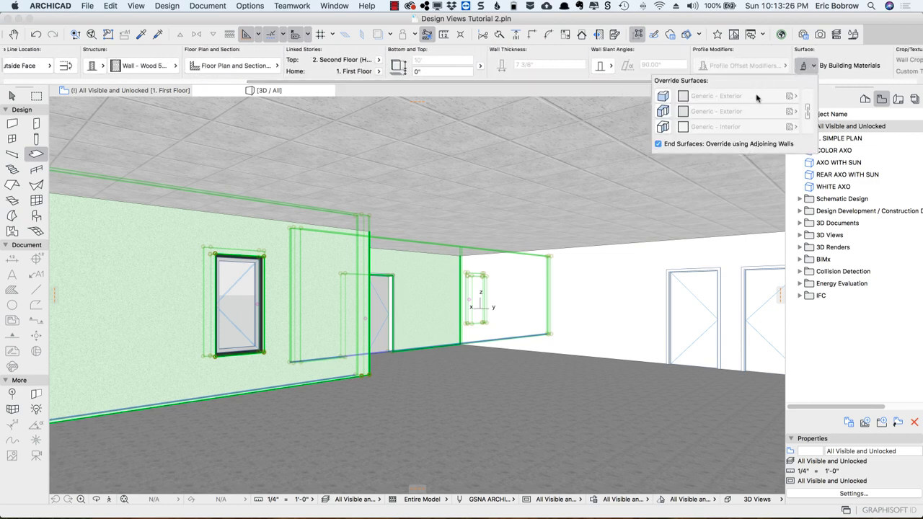
left_click(663, 128)
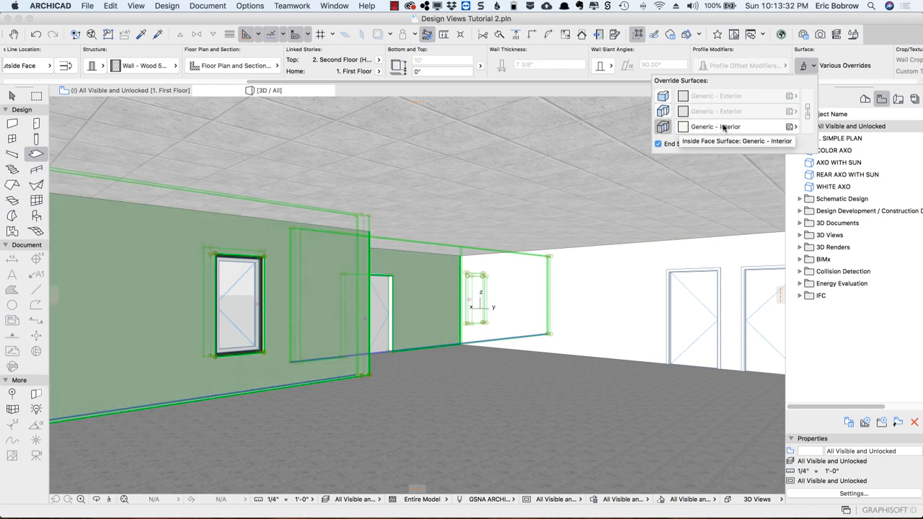
key("Escape")
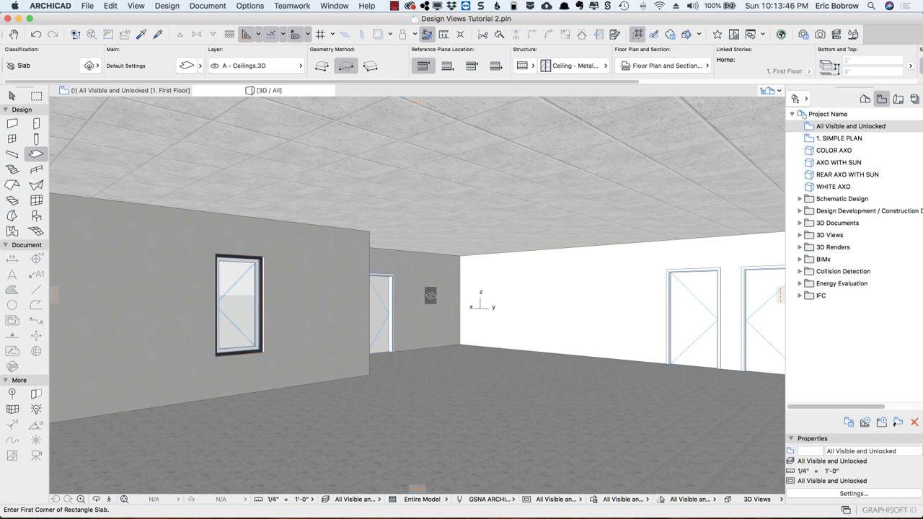
Link all three face overrides on the right wall and set them to Generic - Interior
left_click(566, 295, "shift")
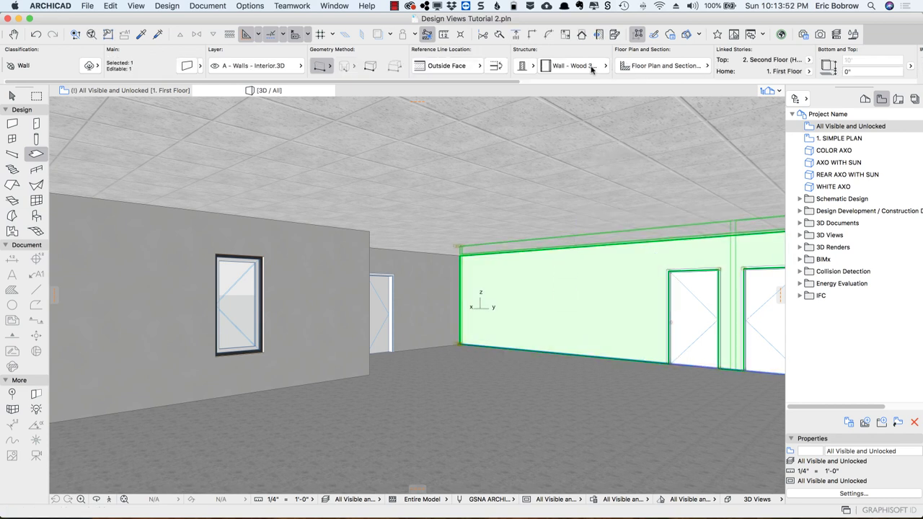
scroll(591, 69, "right", 10)
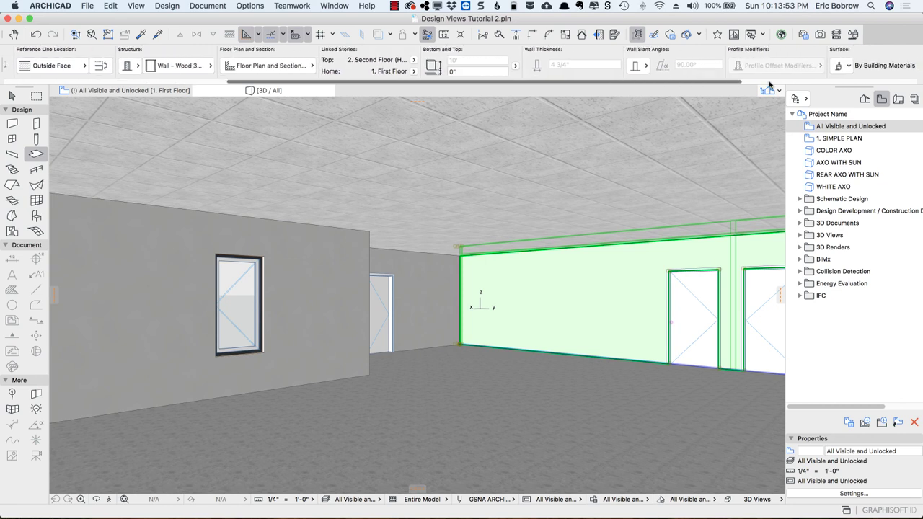
left_click(801, 66)
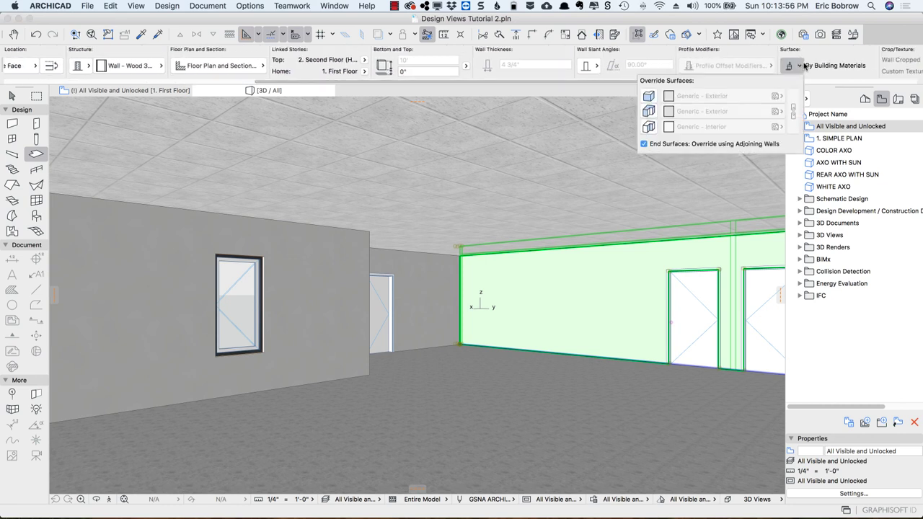
left_click(648, 96)
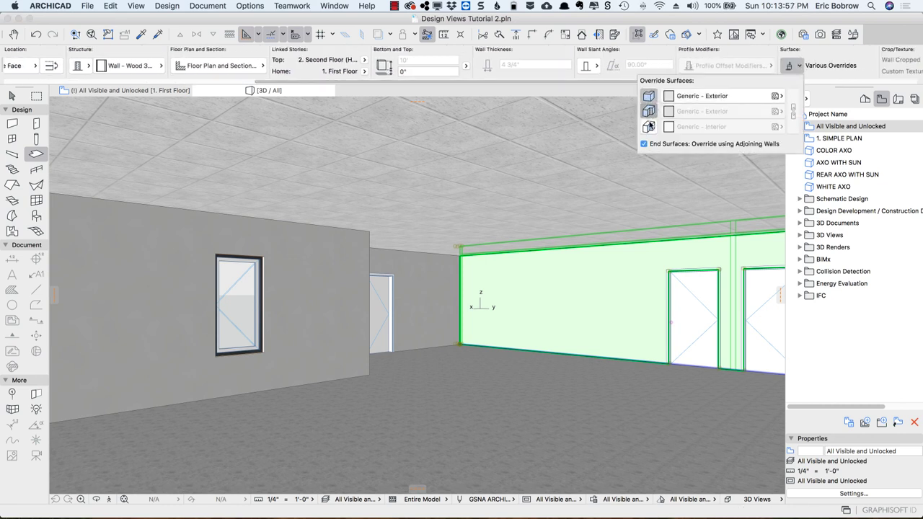
left_click(648, 111)
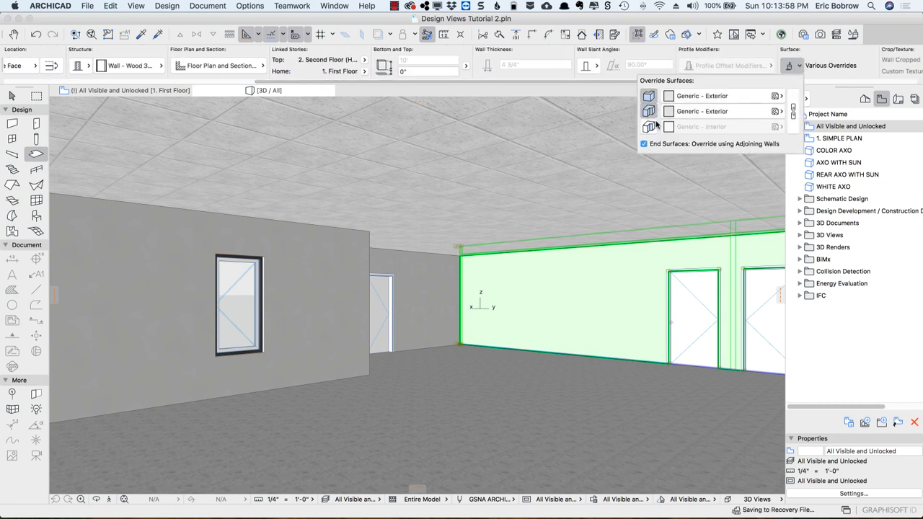
left_click(792, 111)
left_click(734, 97)
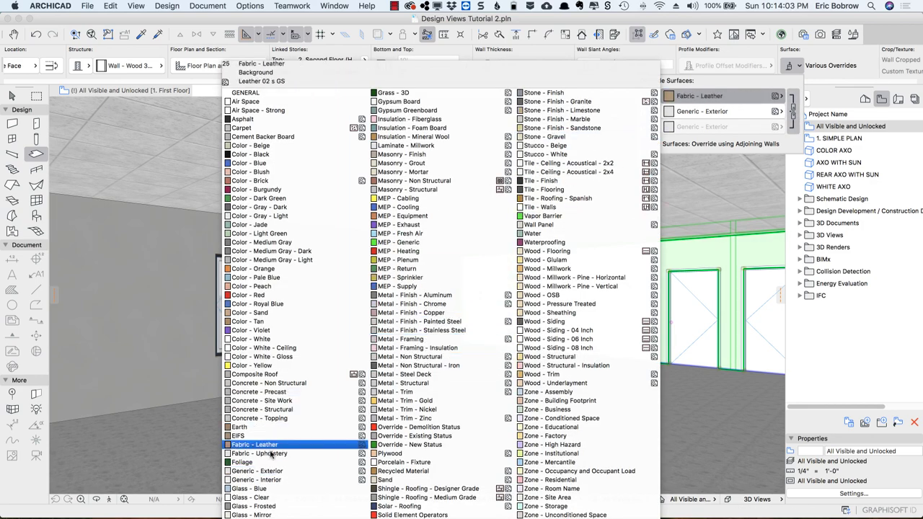
left_click(260, 480)
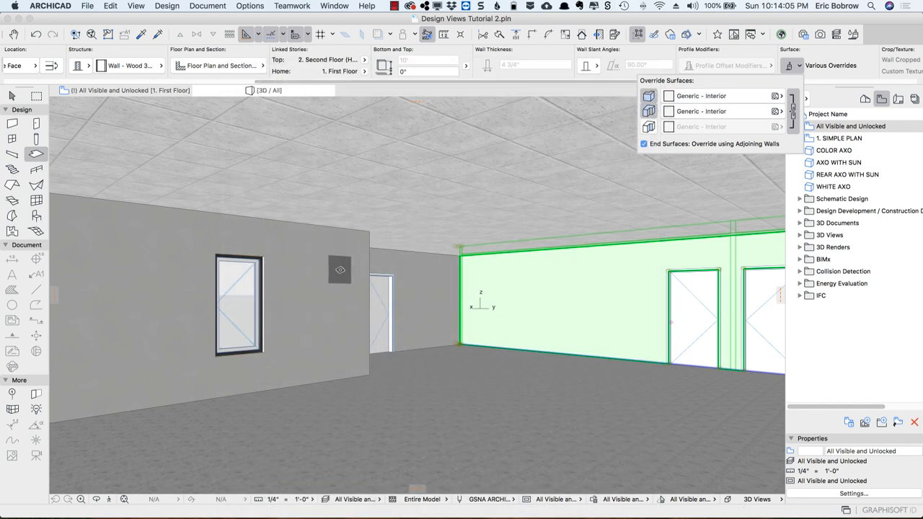
key("Escape")
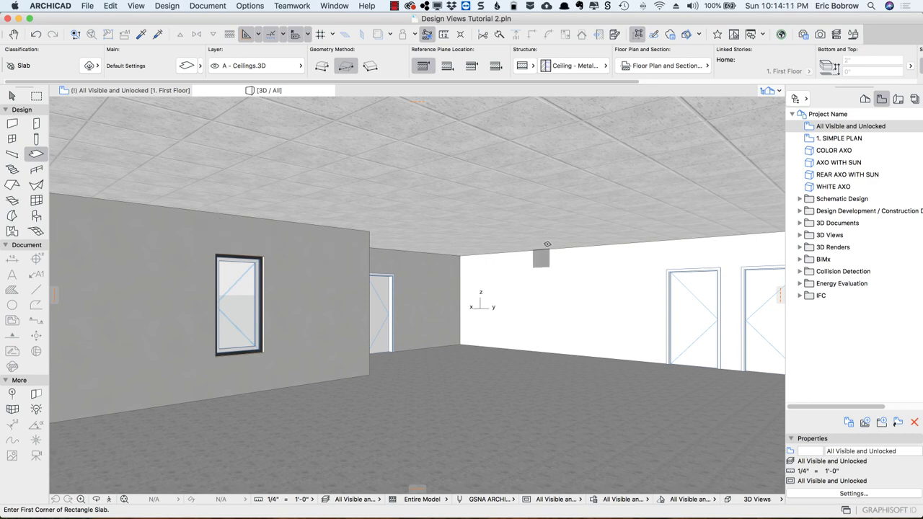
Select the ceiling slab and override its underside with a Color - White surface
key("space")
left_click(469, 209)
left_click_drag(625, 82, 836, 84)
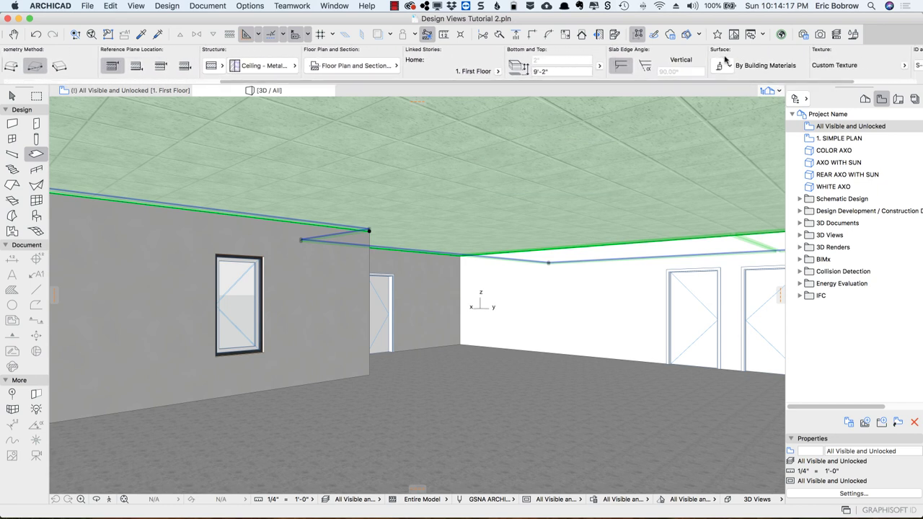
left_click(730, 66)
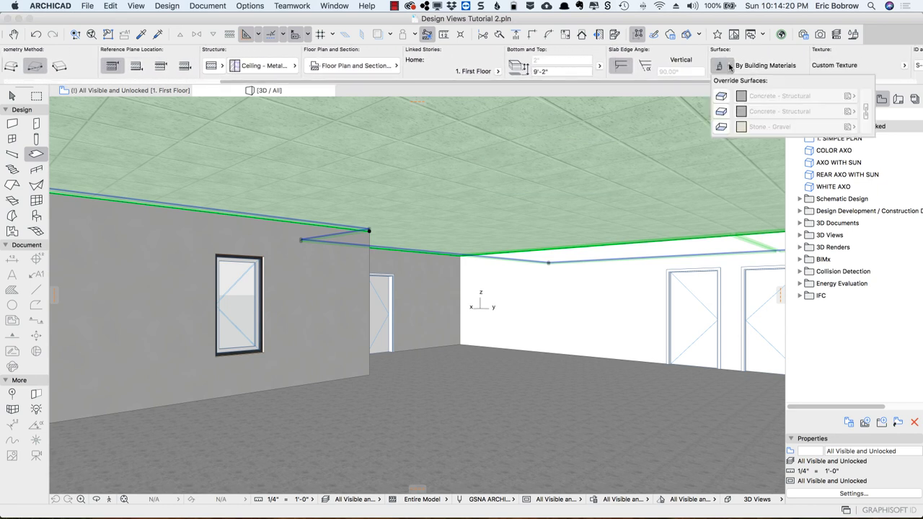
left_click(721, 127)
left_click(781, 126)
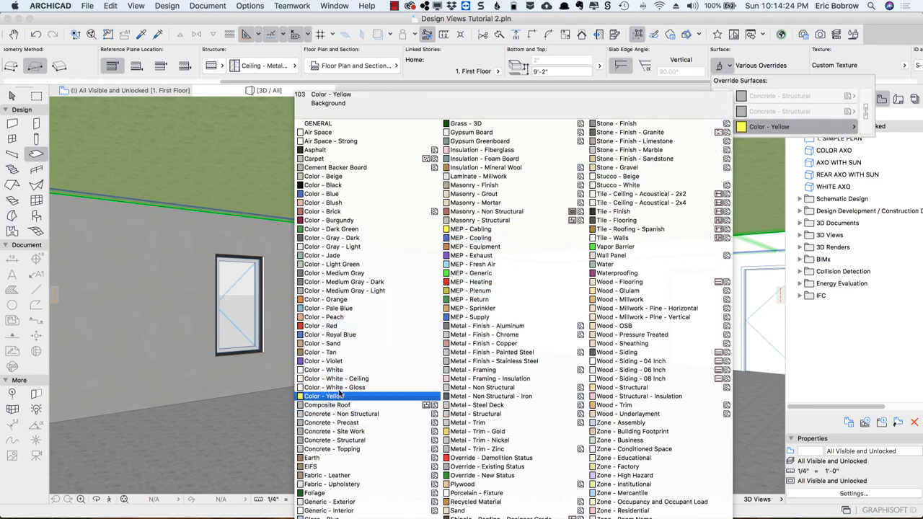
left_click(334, 369)
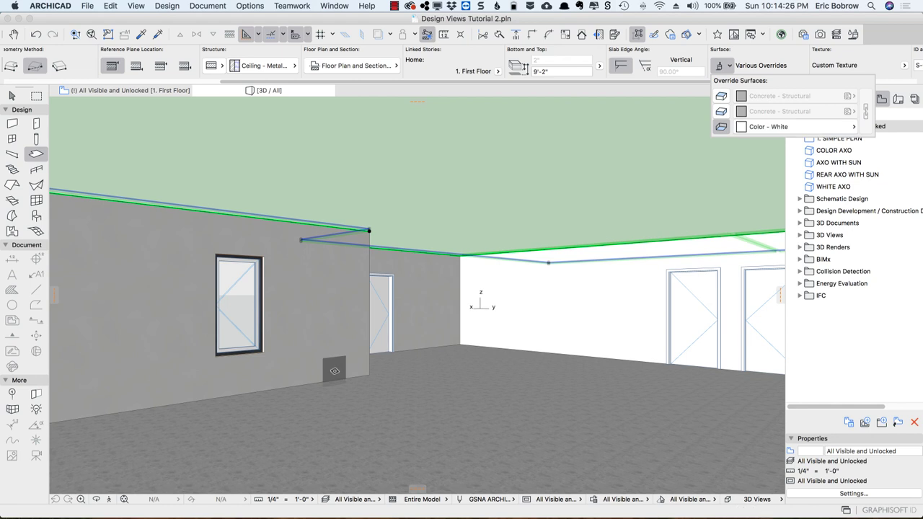
key("Escape")
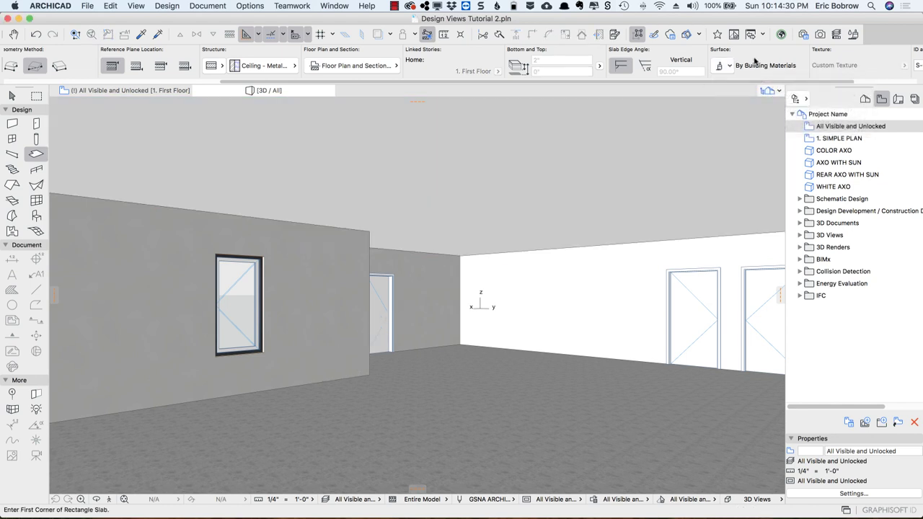
Reselect the ceiling and change its underside override to Color - White - Ceiling
left_click(658, 140)
left_click(724, 65)
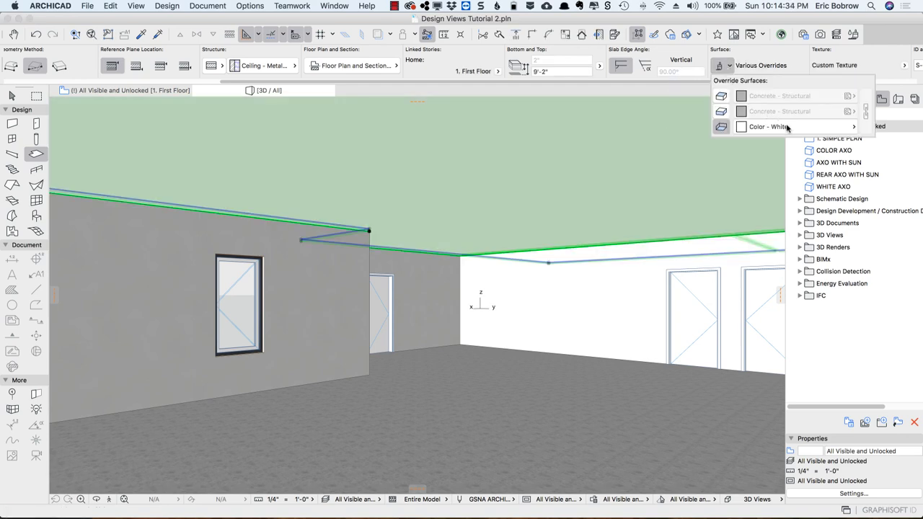
left_click(787, 127)
left_click(350, 379)
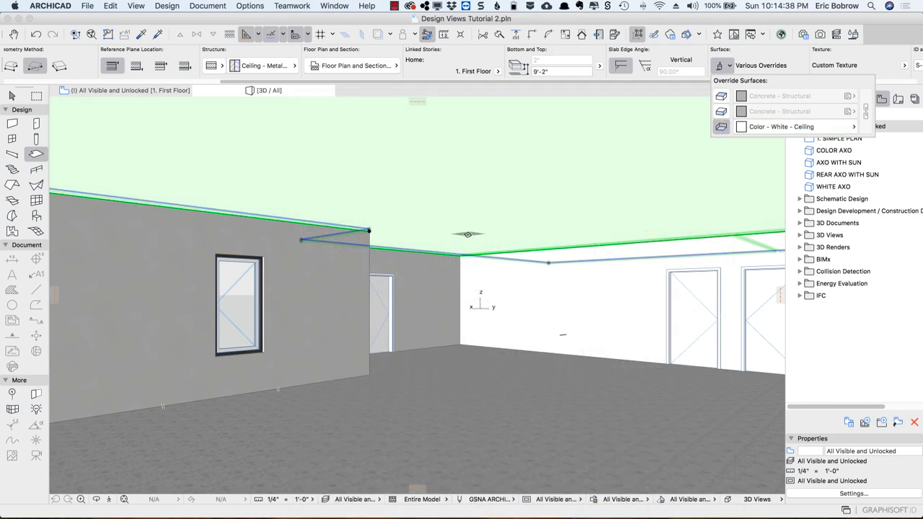
key("Escape")
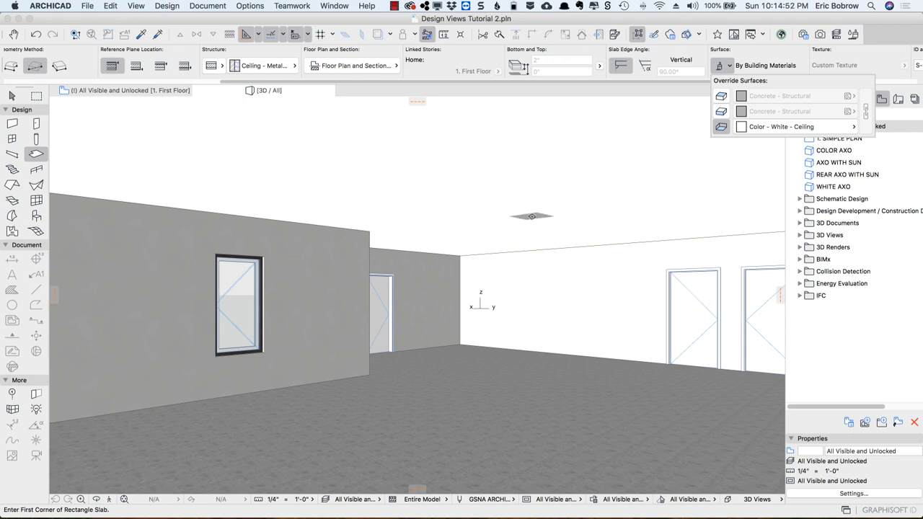
left_click(530, 220)
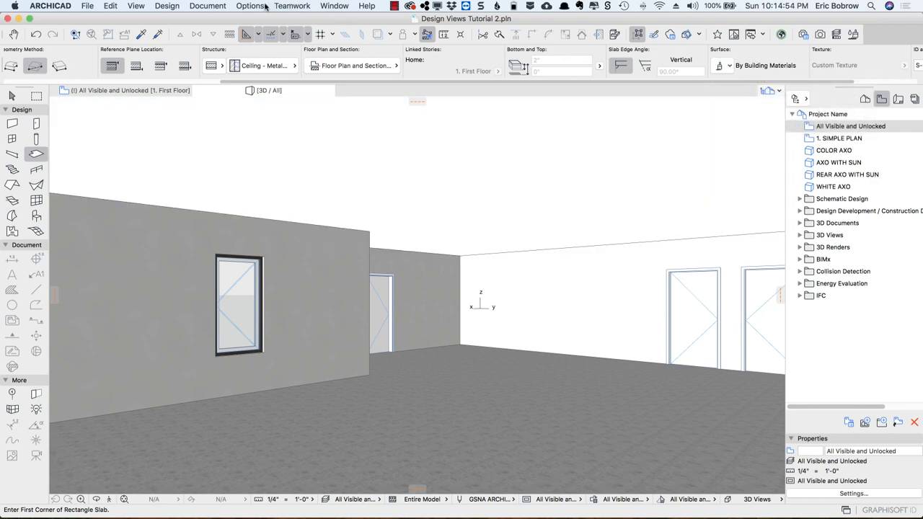
left_click(428, 152, "shift")
left_click(251, 6)
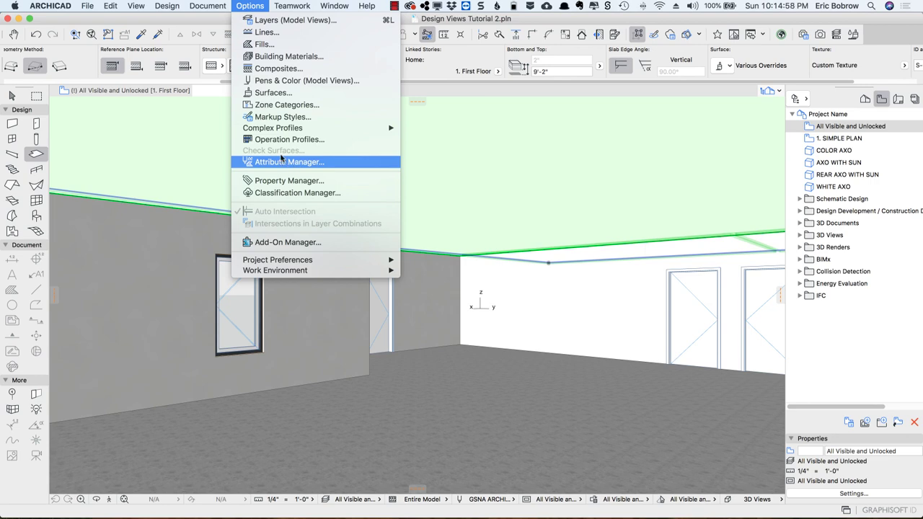
left_click(277, 95)
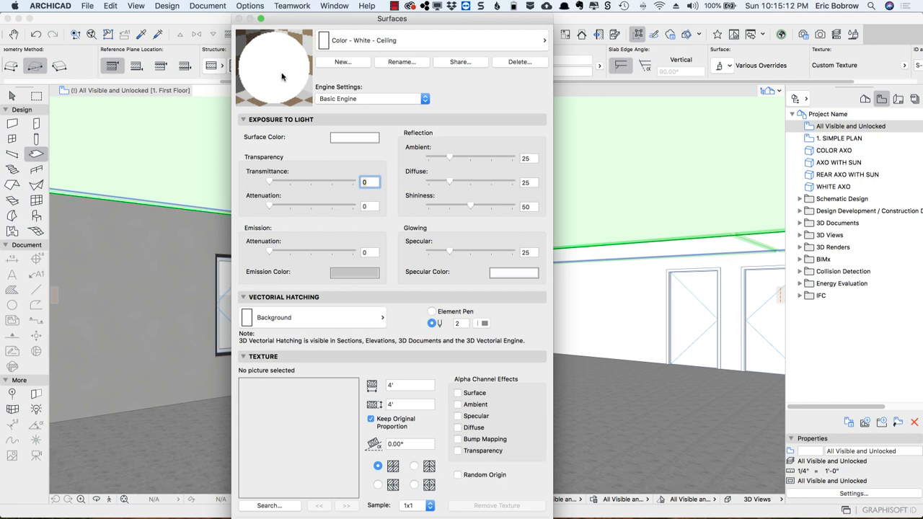
Check the emission colours of the ceiling surface and Color - White, leaving both unchanged
left_click(352, 273)
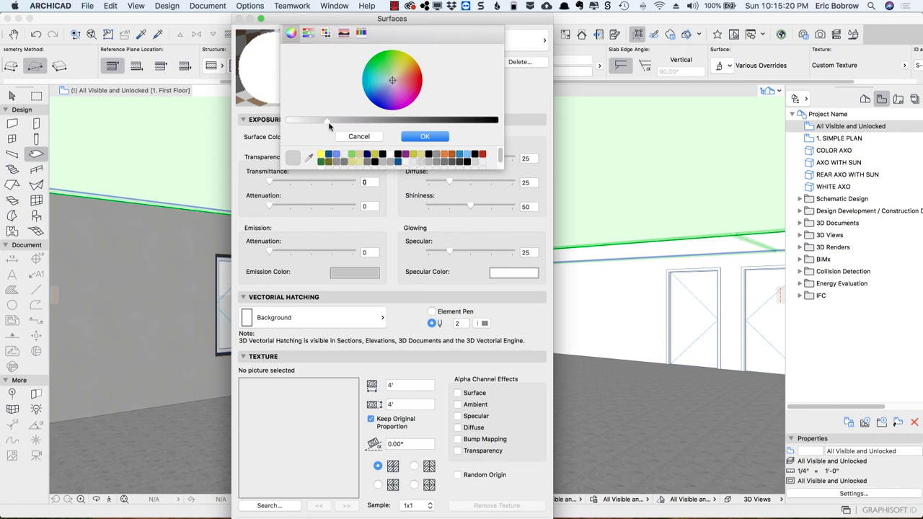
left_click(368, 137)
left_click(467, 48)
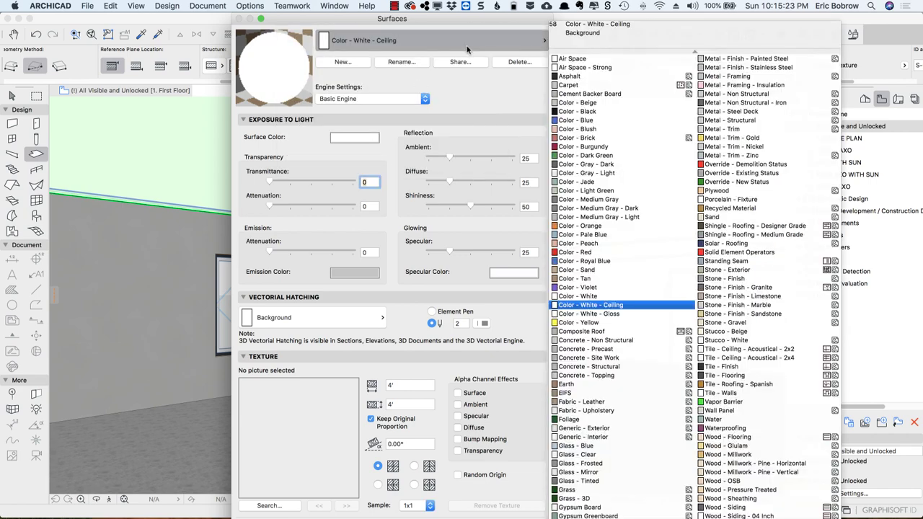
left_click(591, 295)
left_click(590, 297)
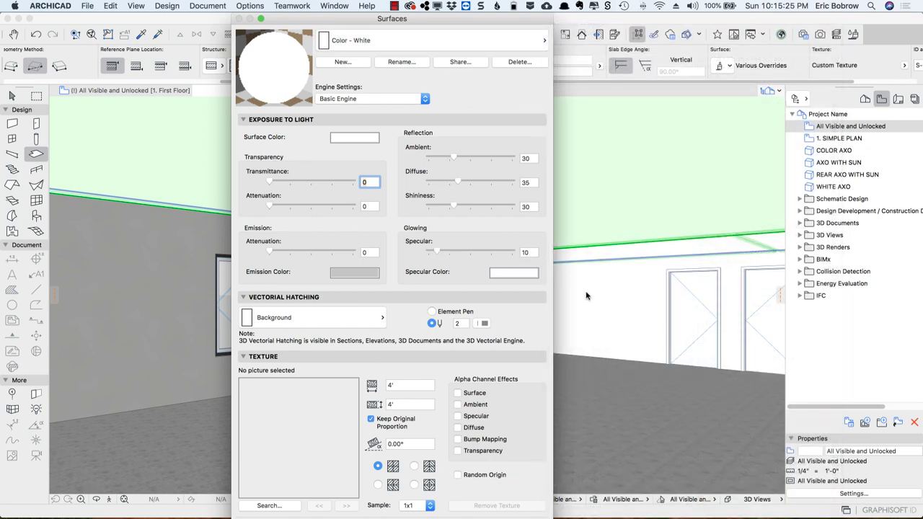
left_click(356, 272)
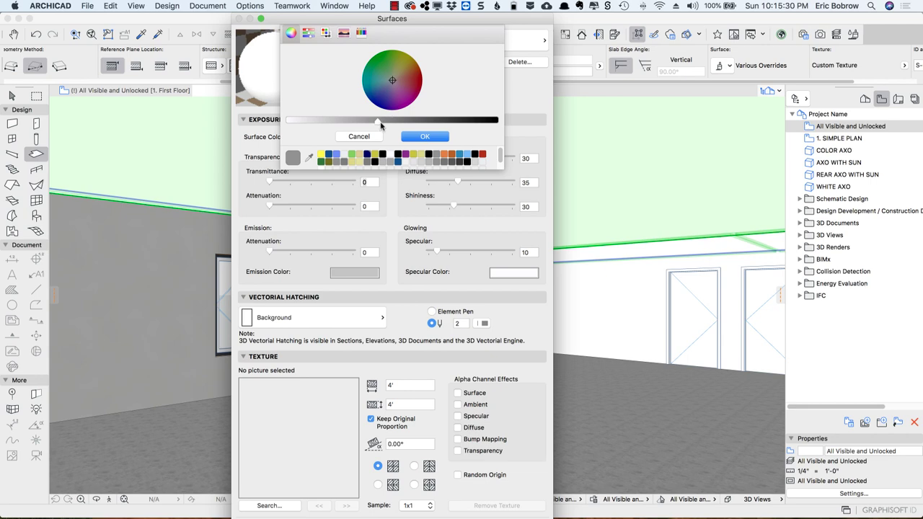
left_click(370, 137)
Lighten Generic - Interior's emission colour to grey and apply the surface settings
left_click(431, 39)
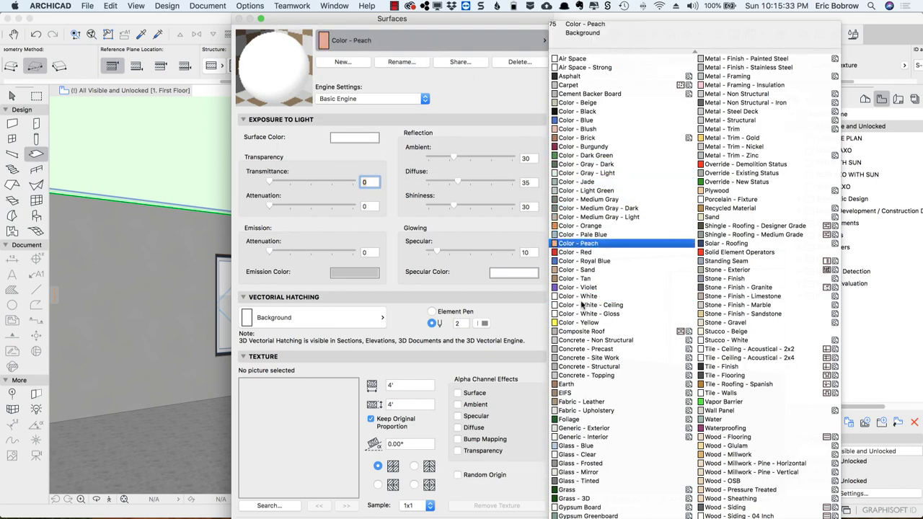
left_click(582, 437)
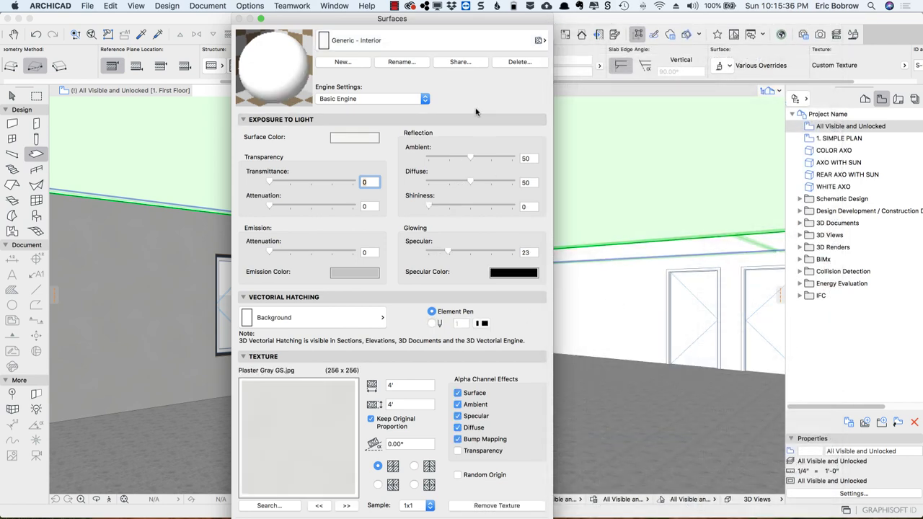
left_click(351, 274)
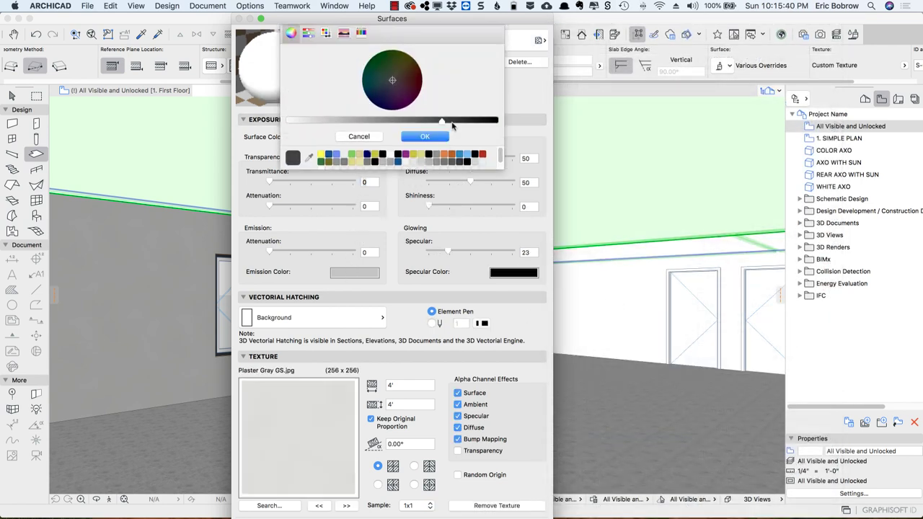
left_click_drag(442, 121, 380, 122)
left_click(429, 137)
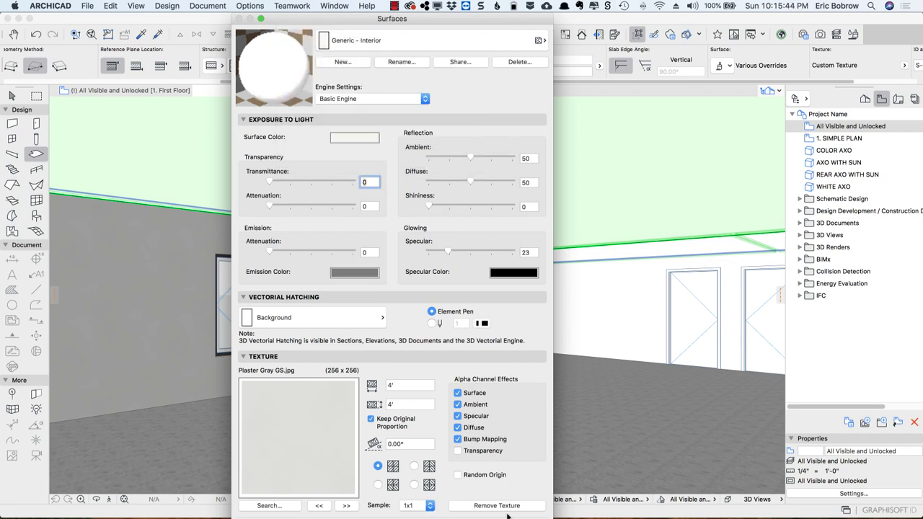
key("Return")
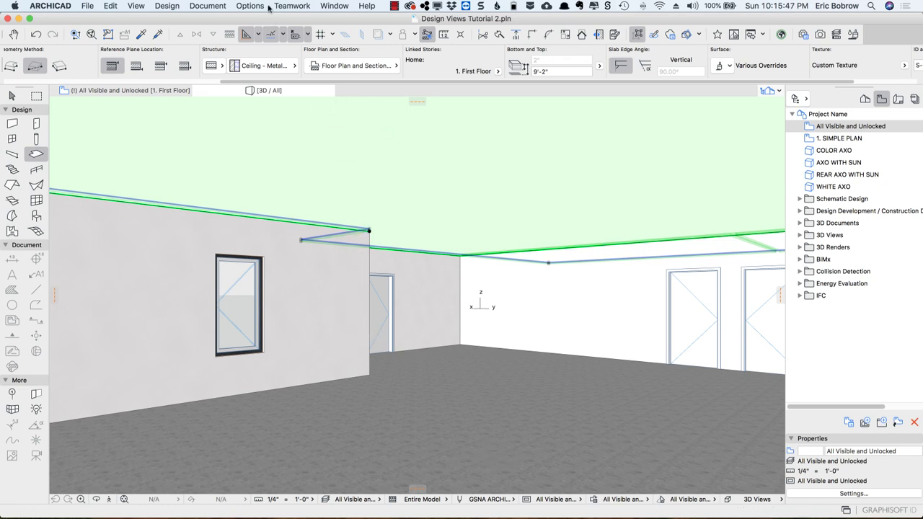
Reopen Surfaces and give Generic - Interior a pale yellow surface colour
left_click(254, 6)
left_click(272, 92)
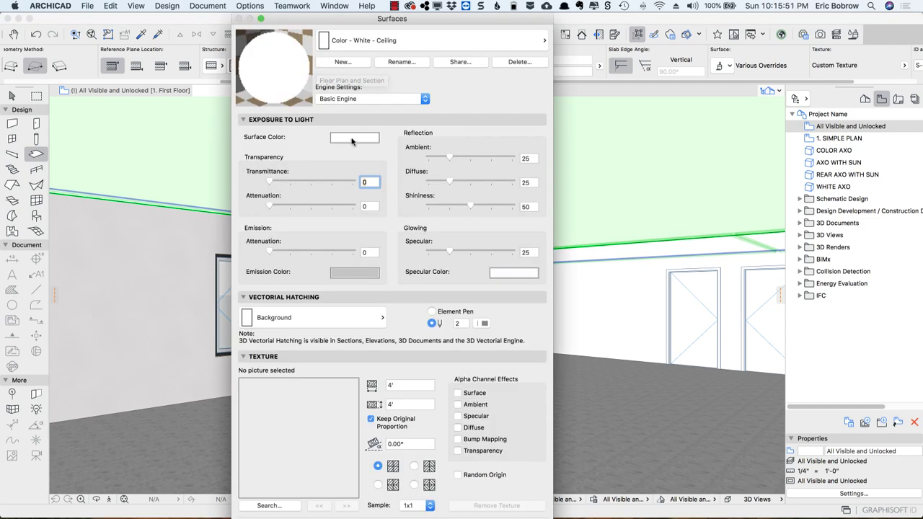
left_click(353, 137)
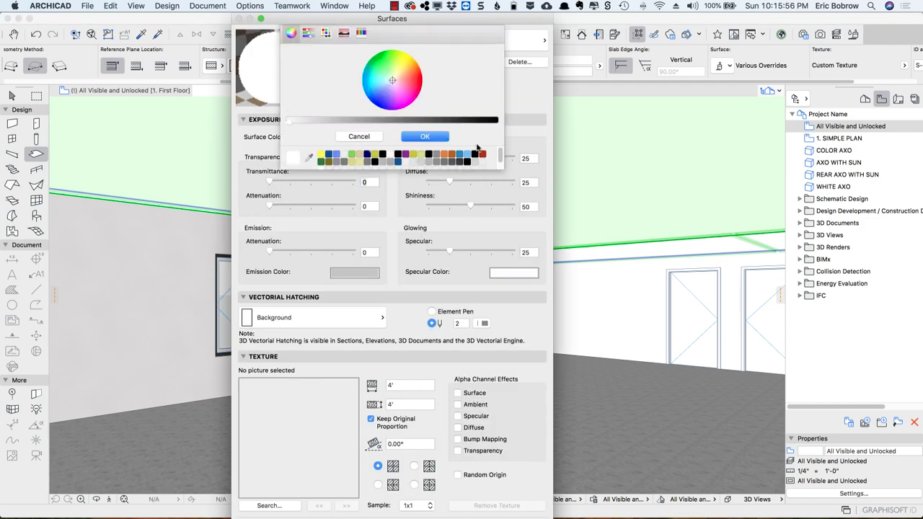
left_click(360, 137)
left_click(375, 43)
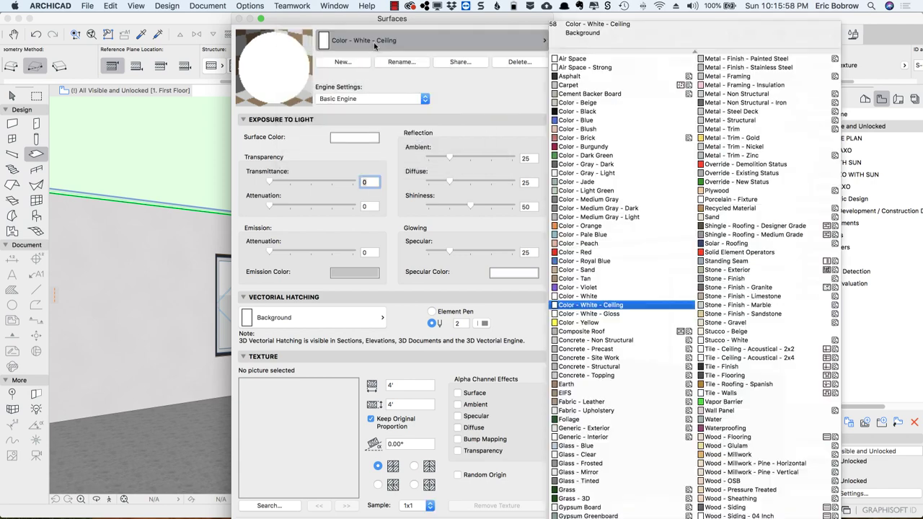
left_click(577, 436)
left_click(354, 137)
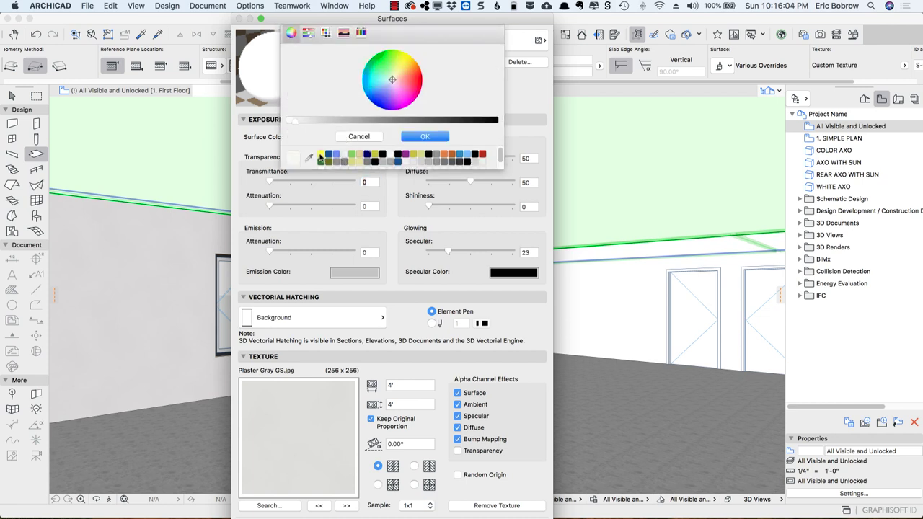
left_click(320, 155)
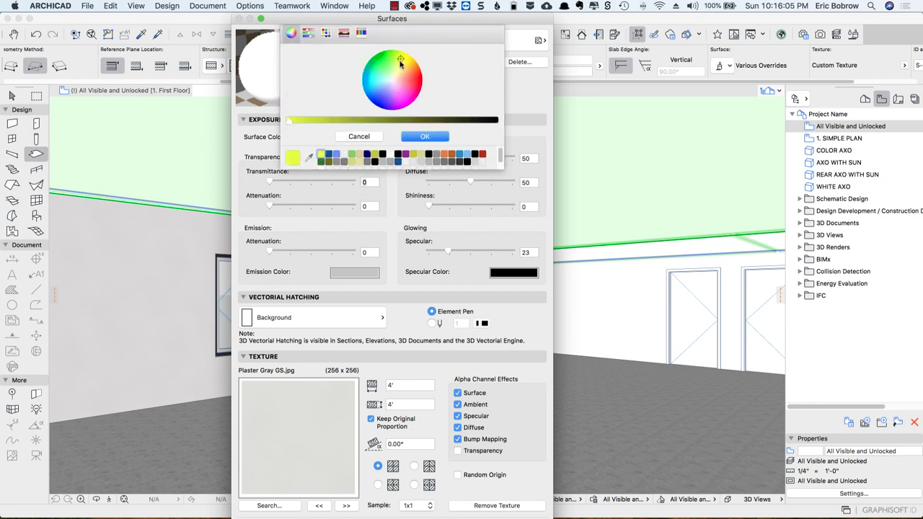
left_click_drag(399, 66, 397, 73)
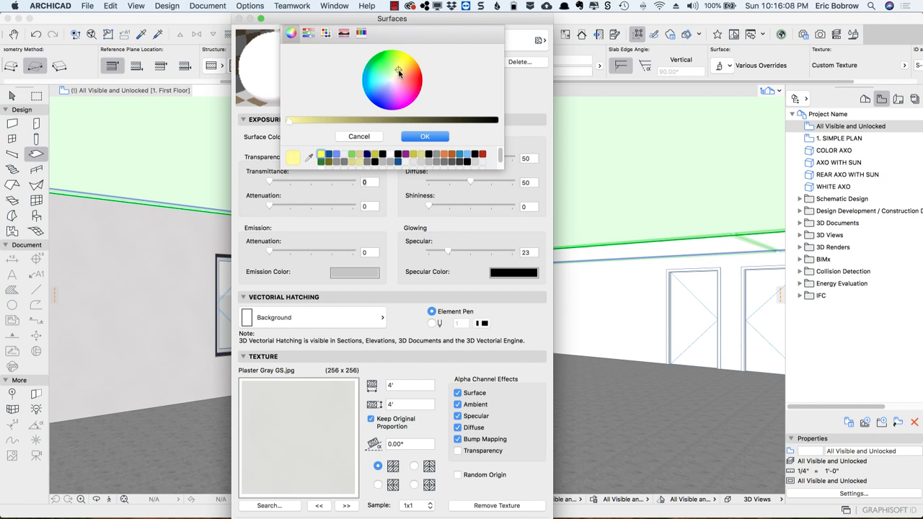
left_click(411, 137)
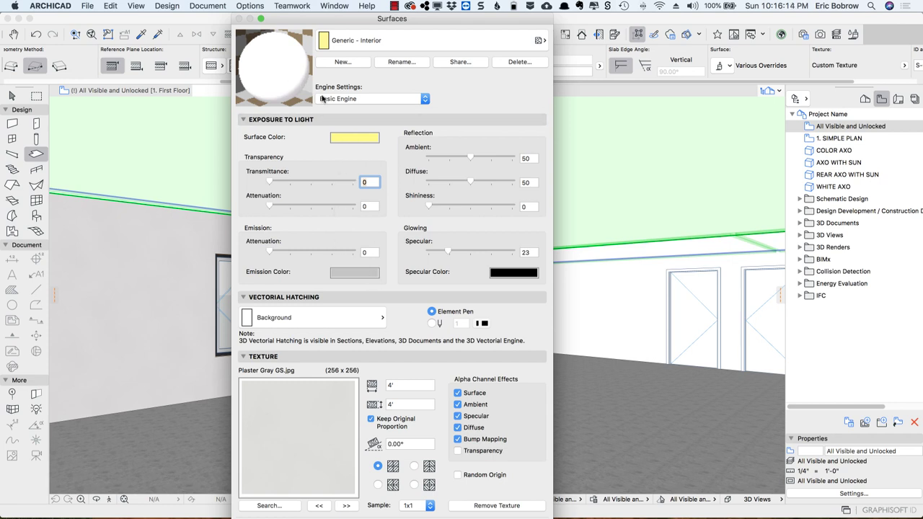
Set Generic - Interior's emission colour to a slightly darkened yellow
left_click(353, 274)
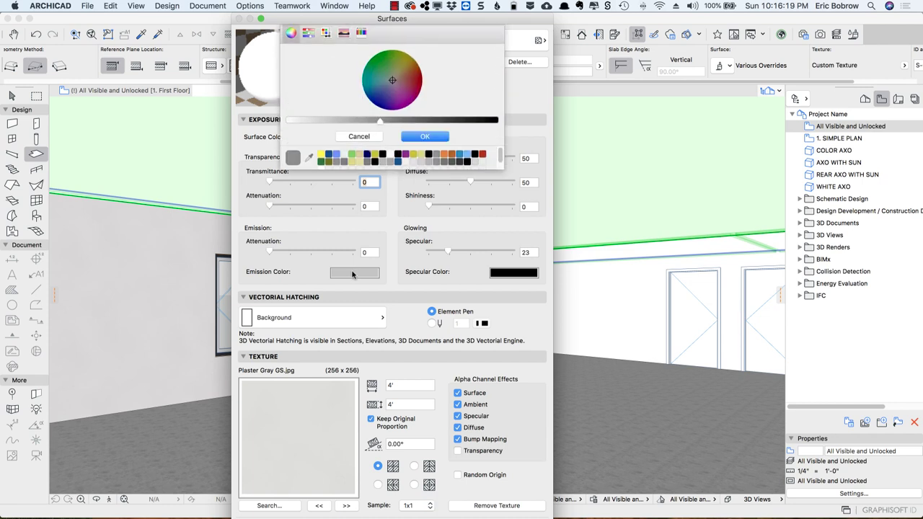
left_click(321, 155)
left_click(317, 121)
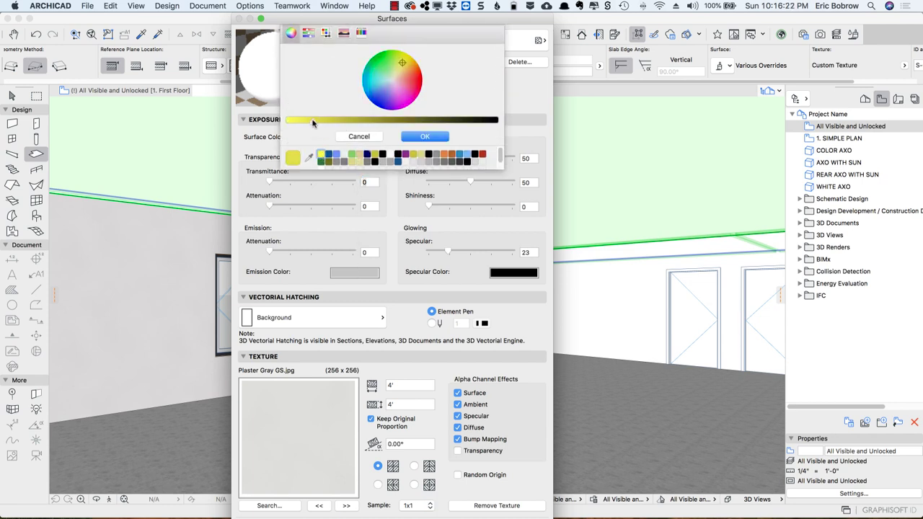
left_click(417, 138)
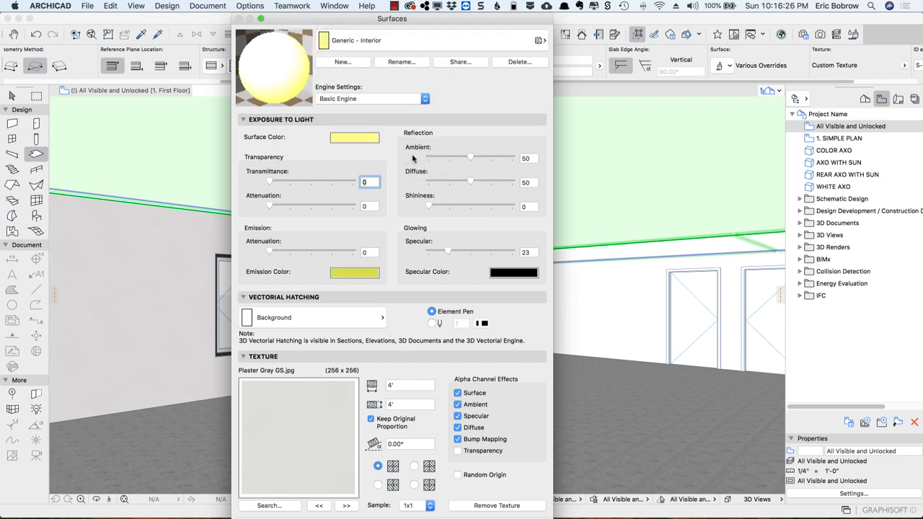
Close Surfaces to apply the yellow Generic - Interior colours to the interior walls
key("Return")
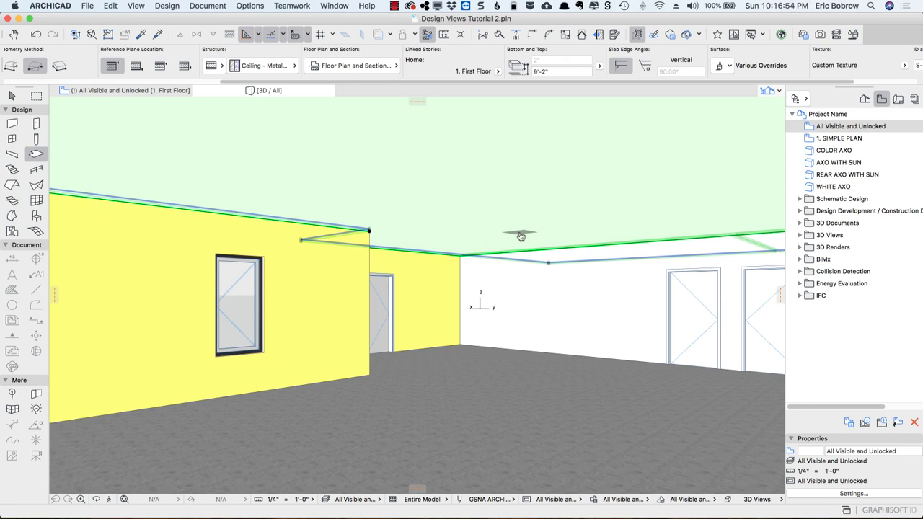
Show the AMT22 house in AXO | OVERALL and check the gable wall's override surfaces
key("super+grave")
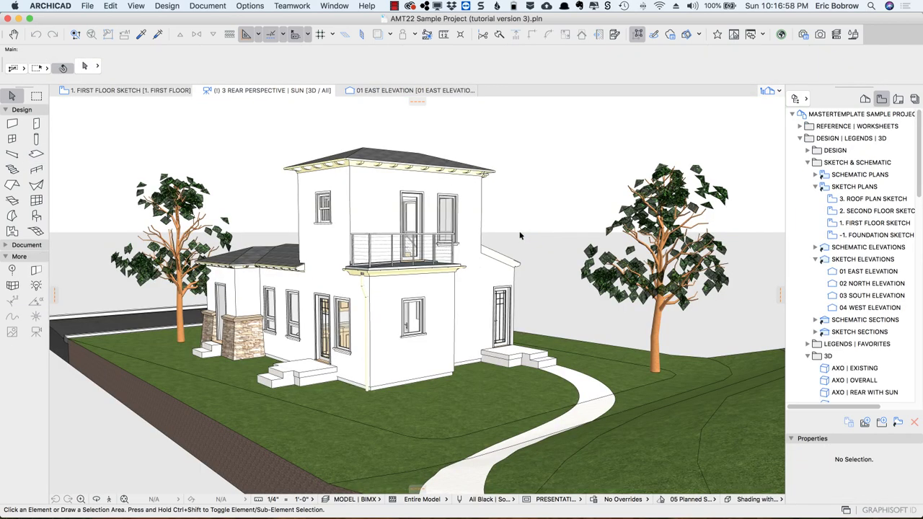
double_click(826, 381)
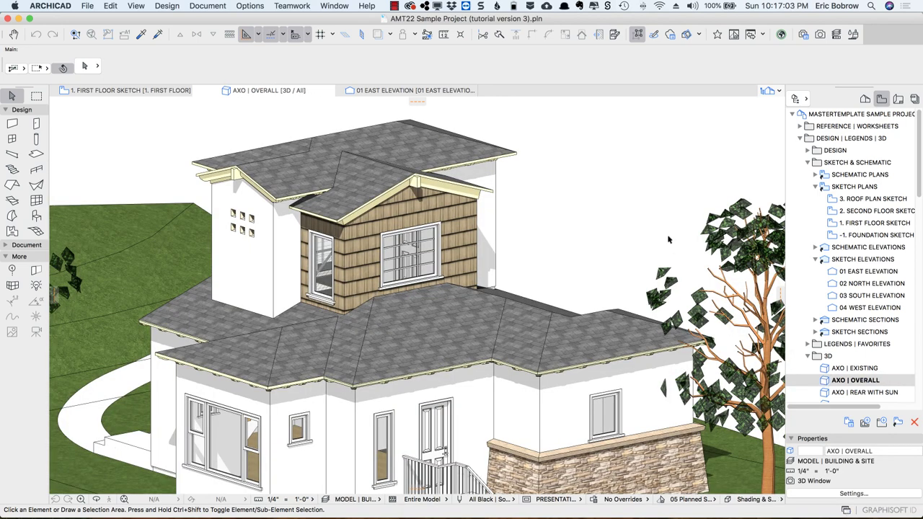
left_click(271, 255)
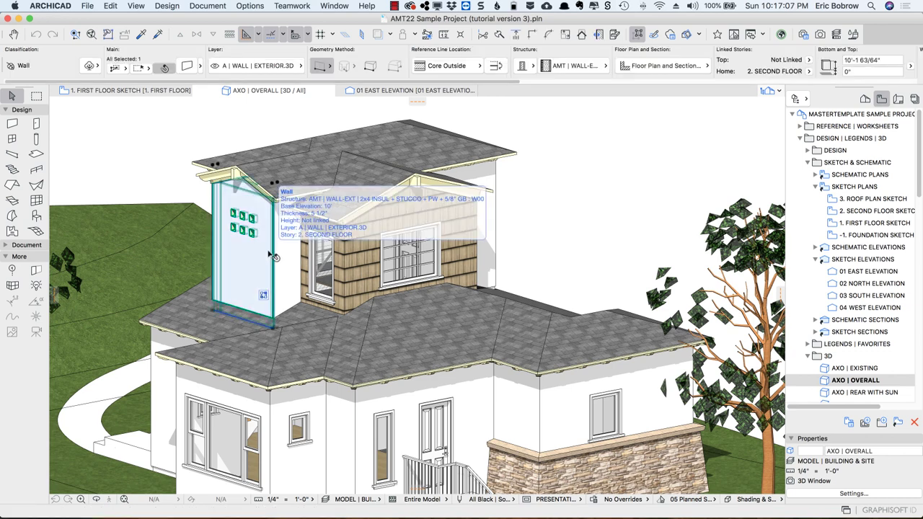
left_click_drag(514, 82, 860, 72)
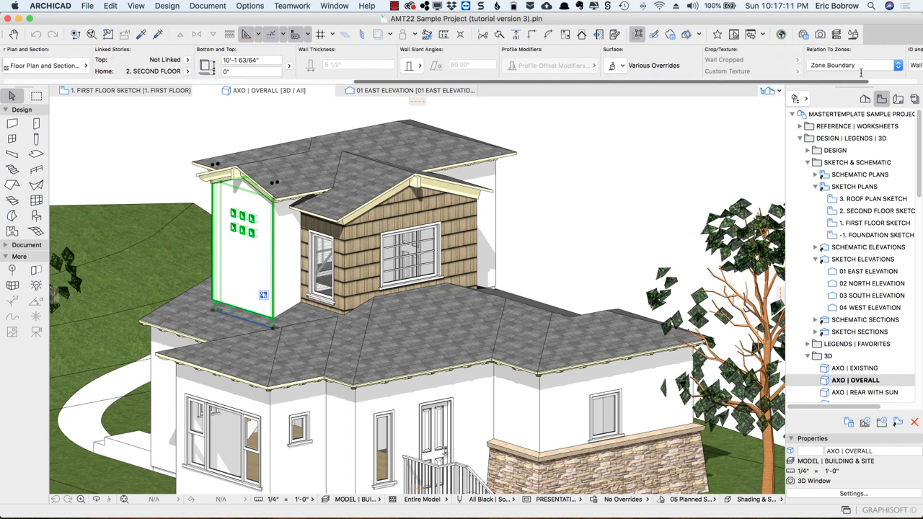
left_click(623, 66)
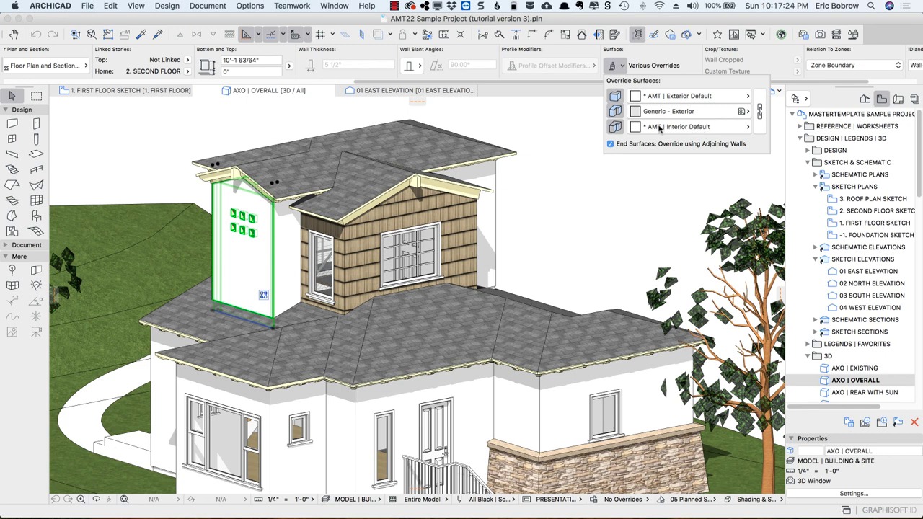
left_click(571, 121)
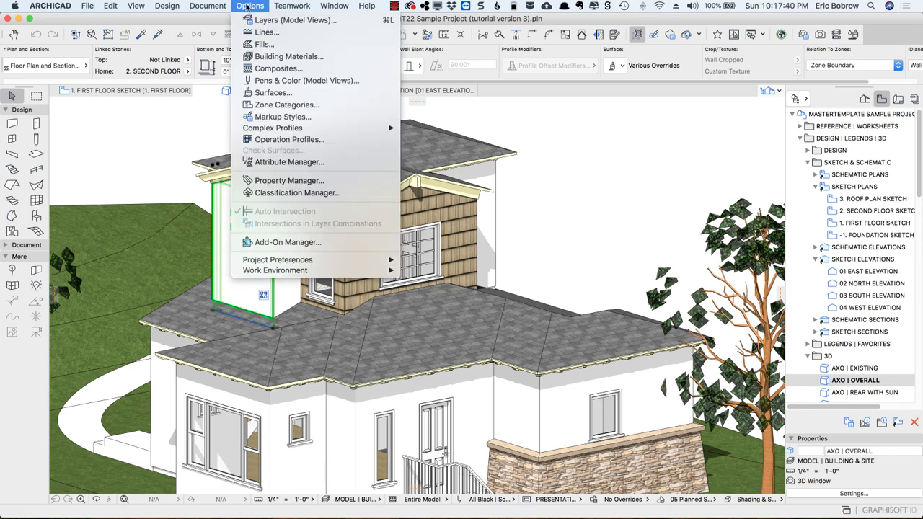
Give * AMT | Exterior Default a light blue surface colour and apply it
left_click(279, 92)
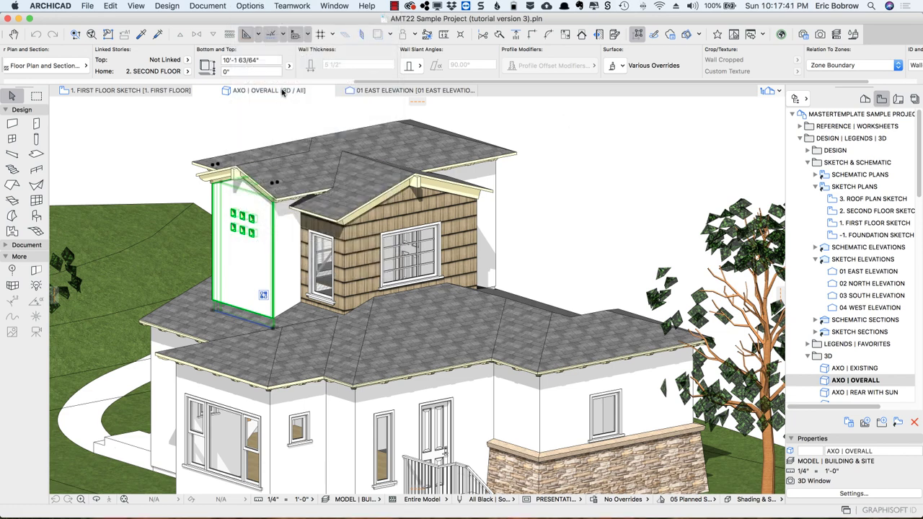
left_click(542, 42)
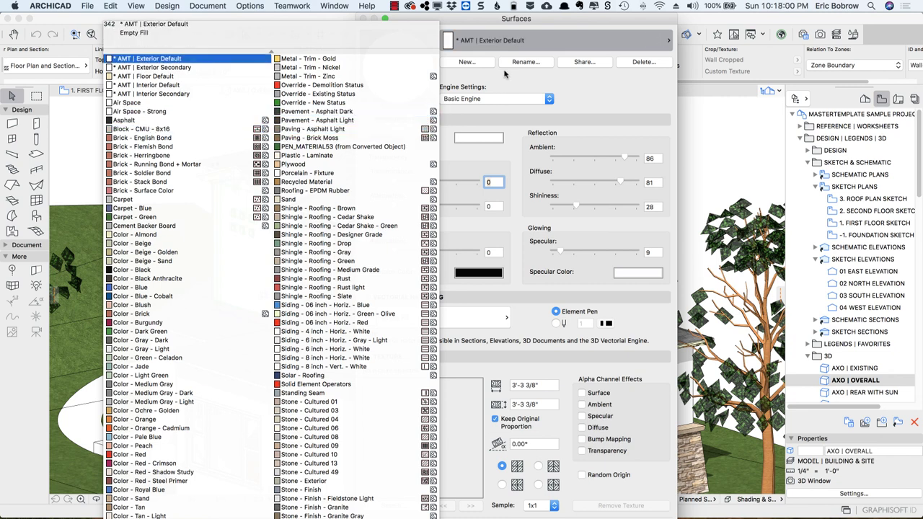
left_click(193, 59)
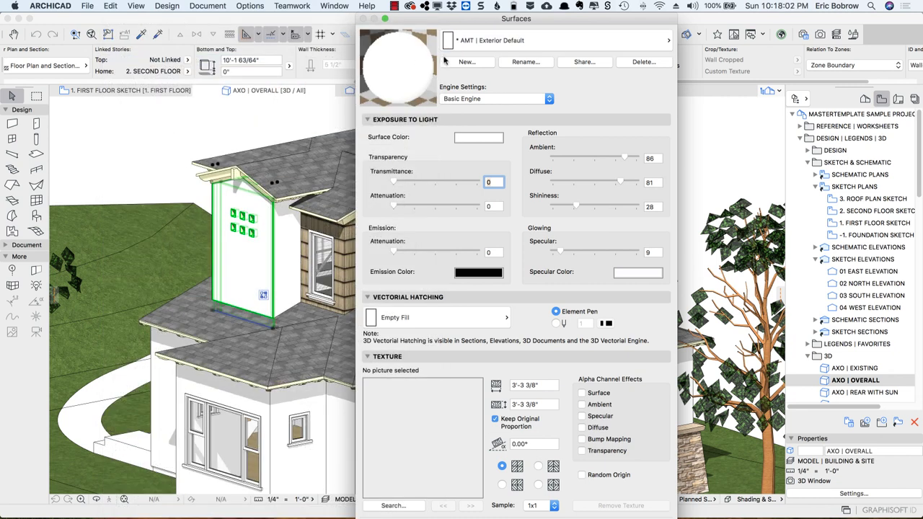
left_click(484, 138)
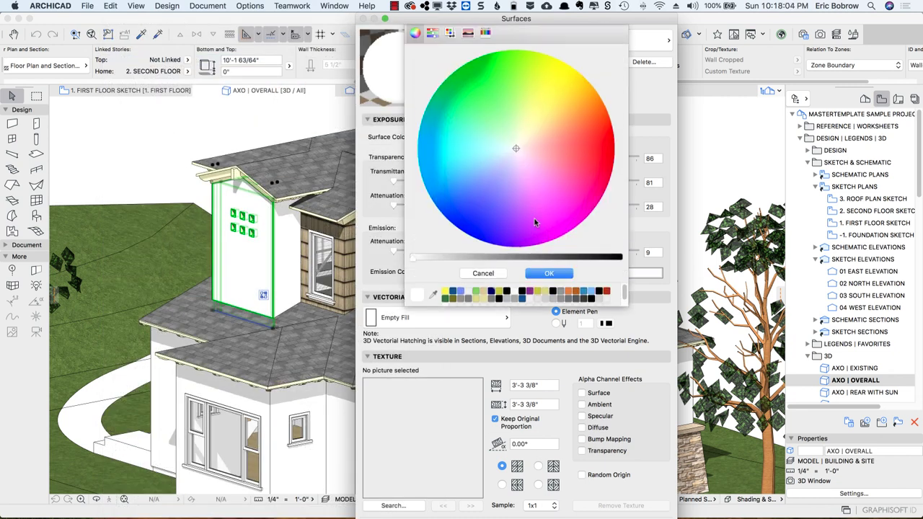
left_click(589, 290)
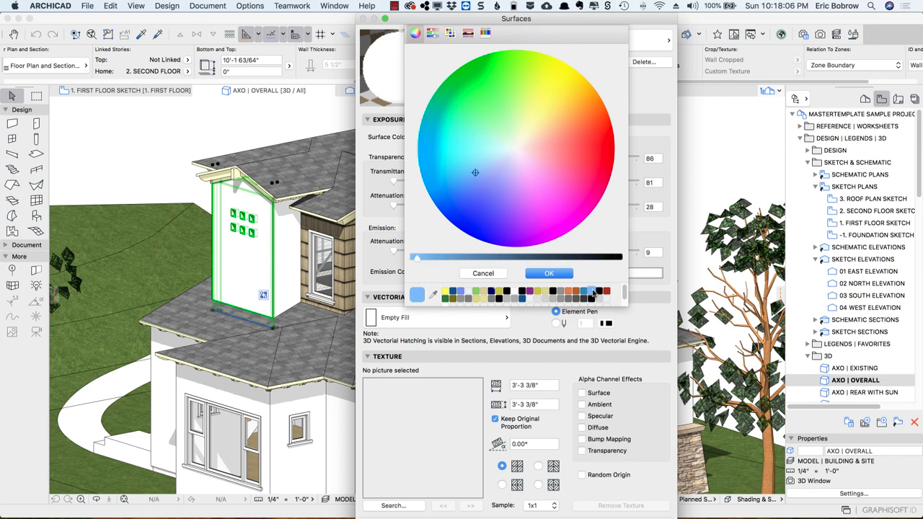
left_click(540, 274)
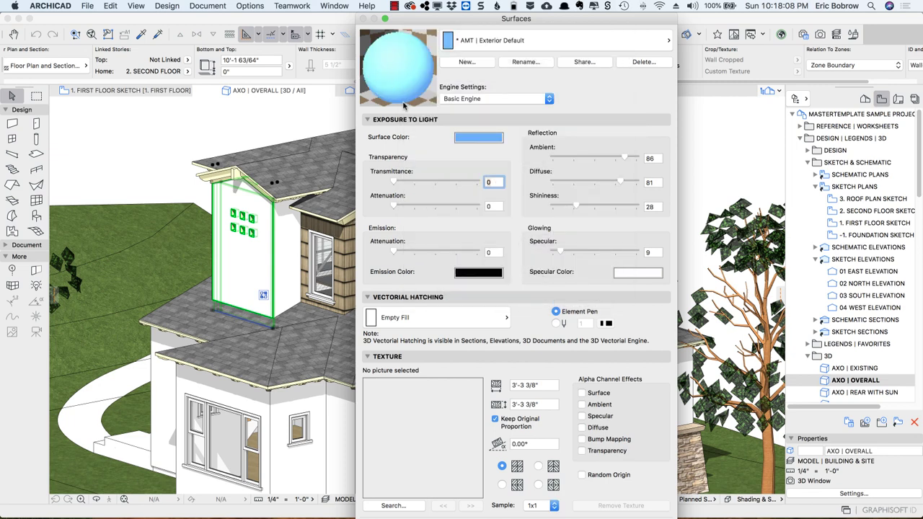
key("Return")
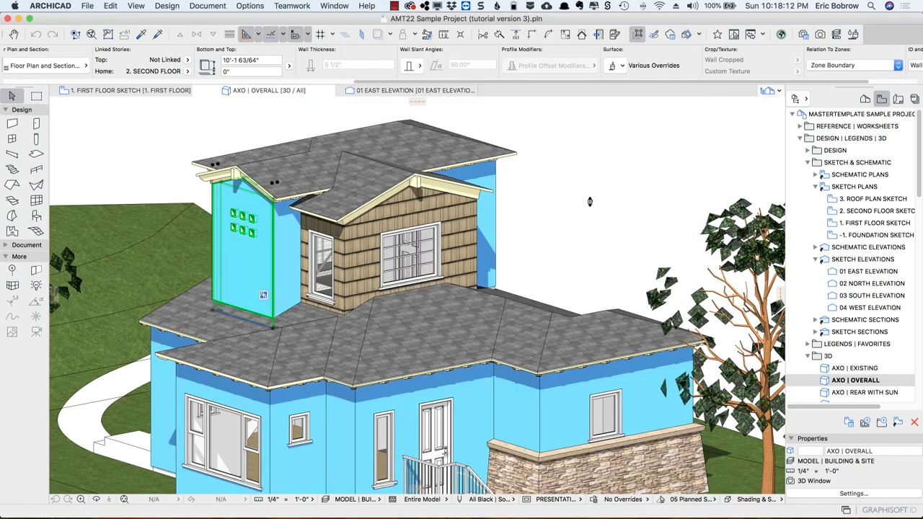
Deselect the dormer wall and select the wall above the stone base
key("Escape")
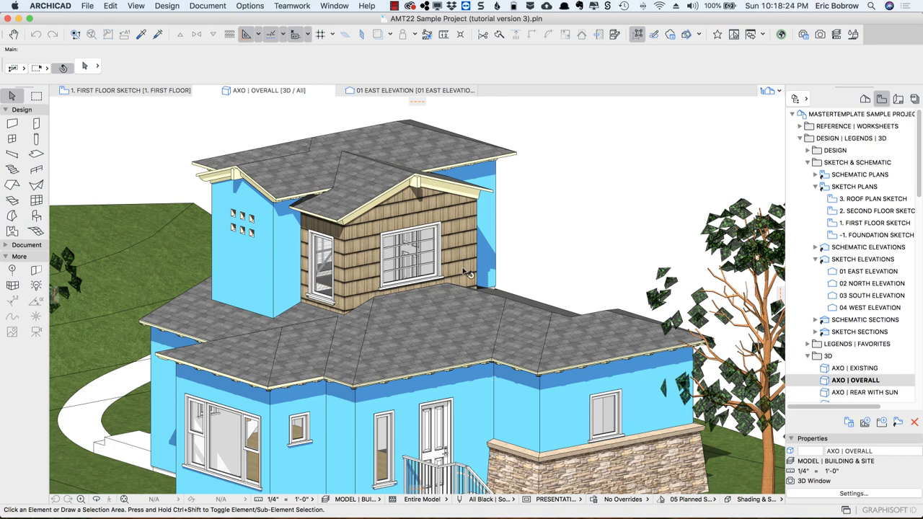
left_click(526, 409)
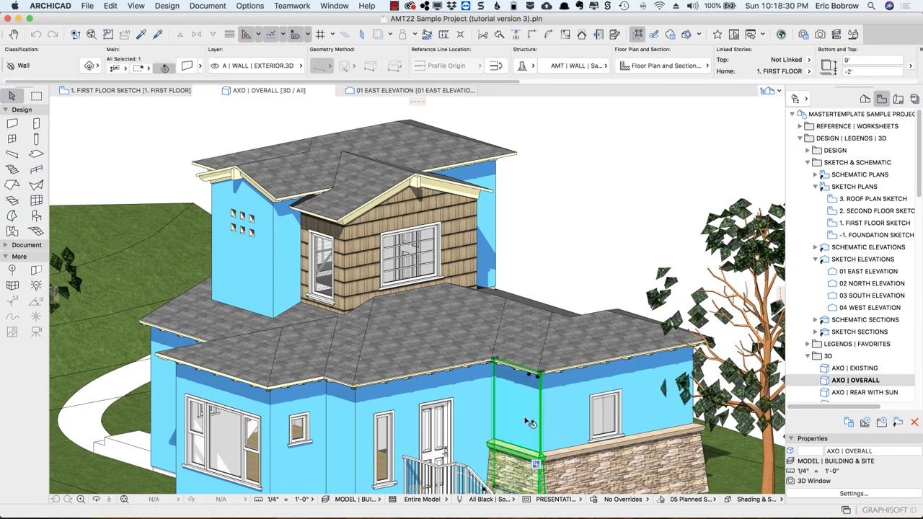
Inspect the Sample Stone Base Wall profile's Ledgerstone finish, Limestone wedge and Stucco layer
right_click(526, 420)
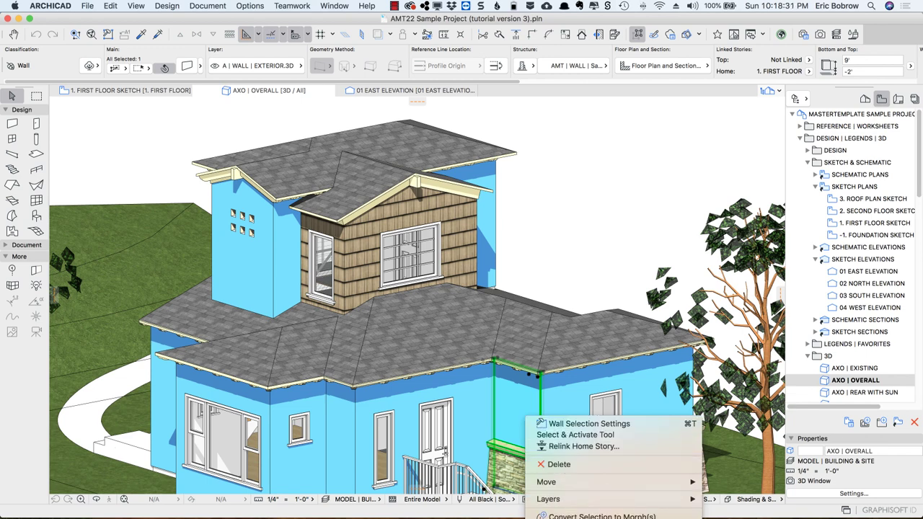
key("Escape")
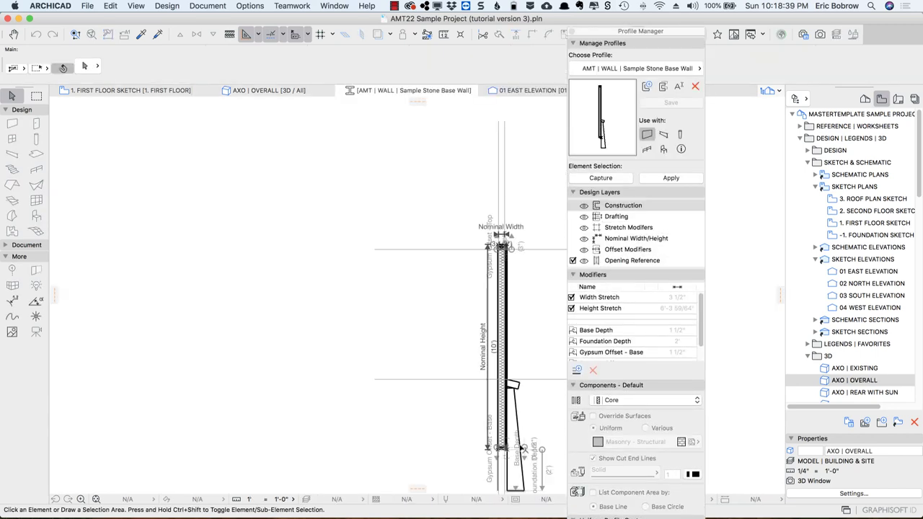
left_click(518, 437)
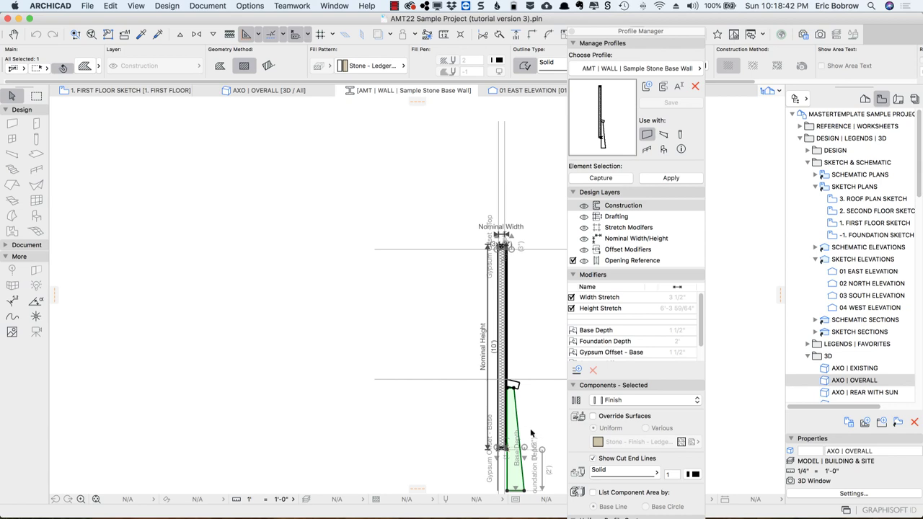
left_click(388, 66)
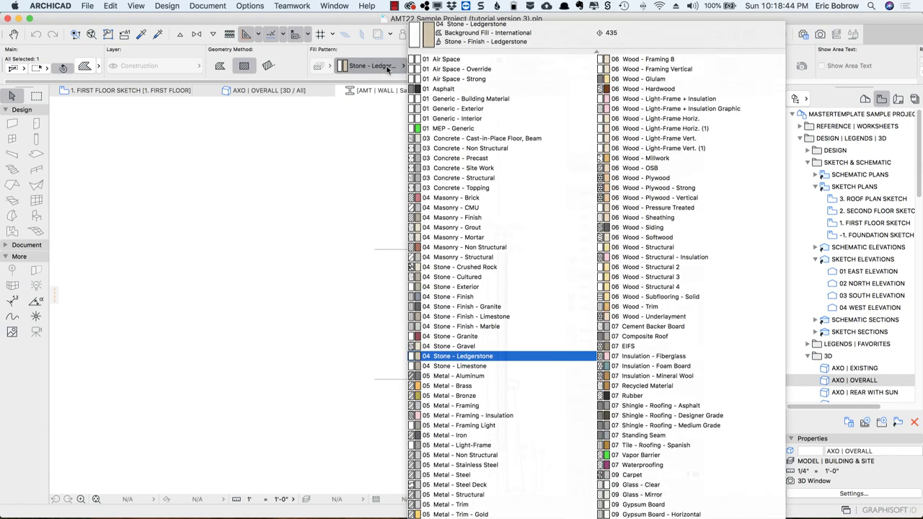
left_click(387, 67)
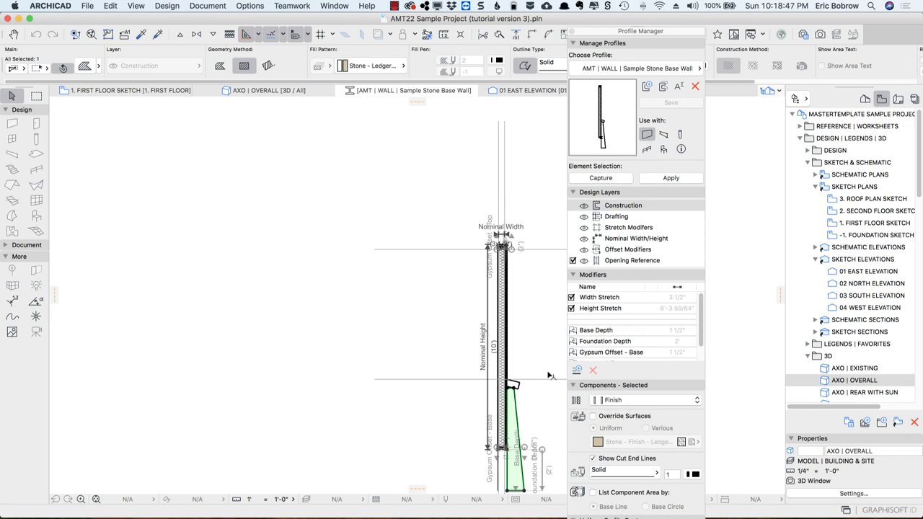
left_click(517, 385)
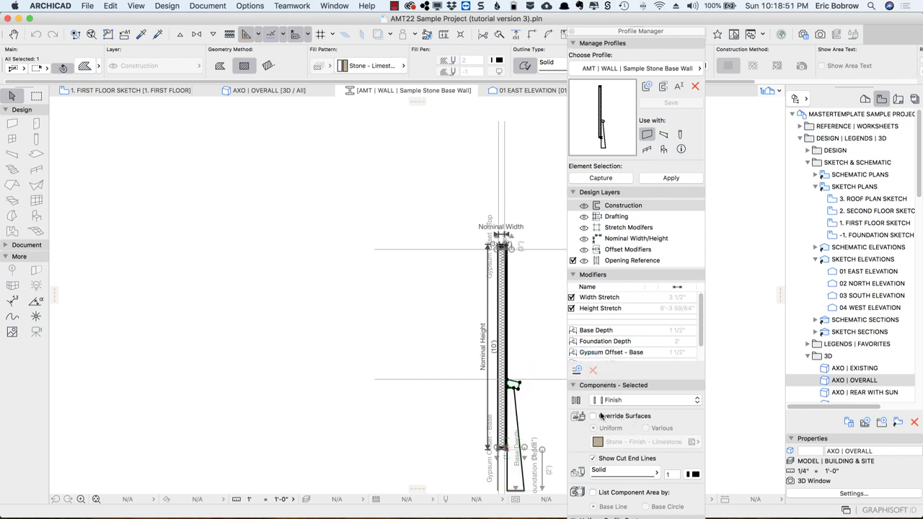
scroll(513, 341, "up", 10)
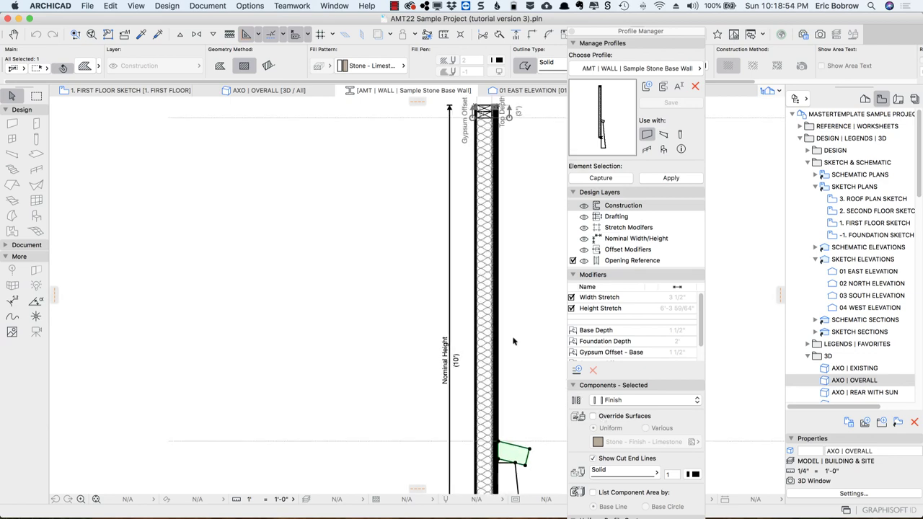
left_click(476, 344)
scroll(480, 345, "up", 4)
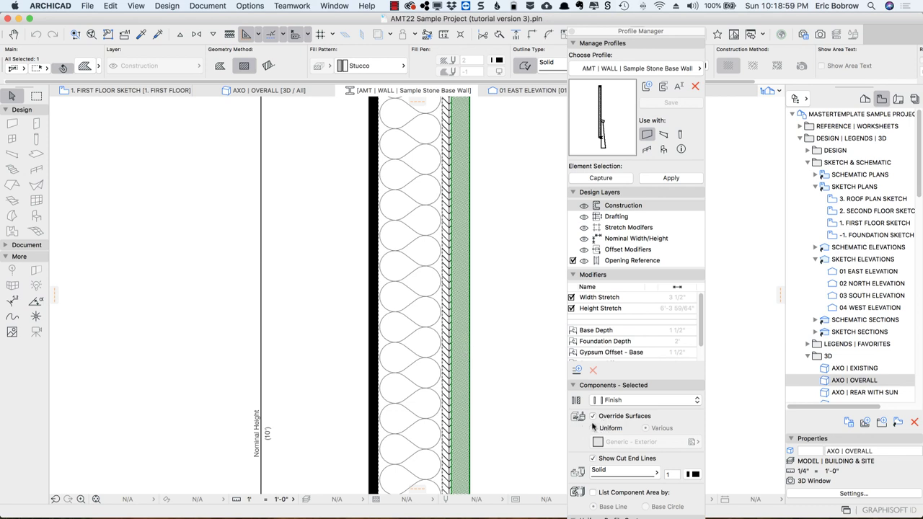
Review edge surface settings for the outer Stucco and inner Gypsum Board edges, unchanged
left_click(470, 306)
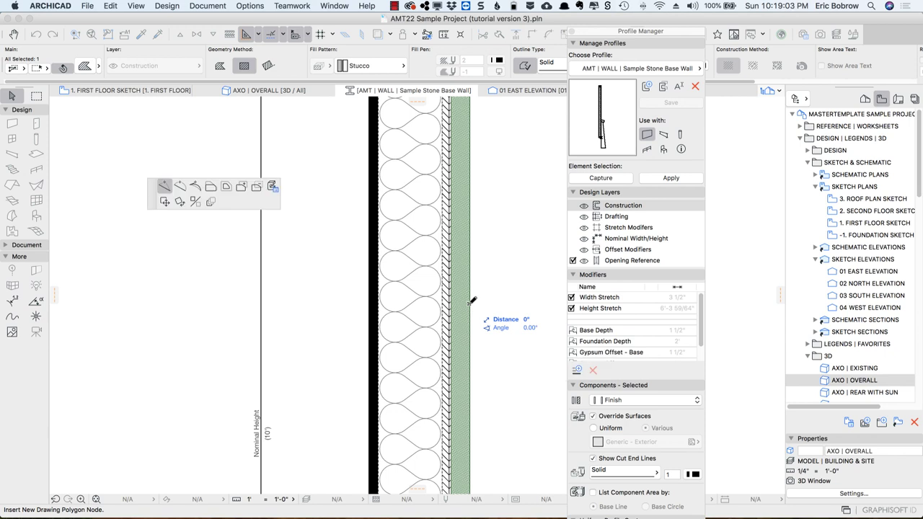
left_click(272, 186)
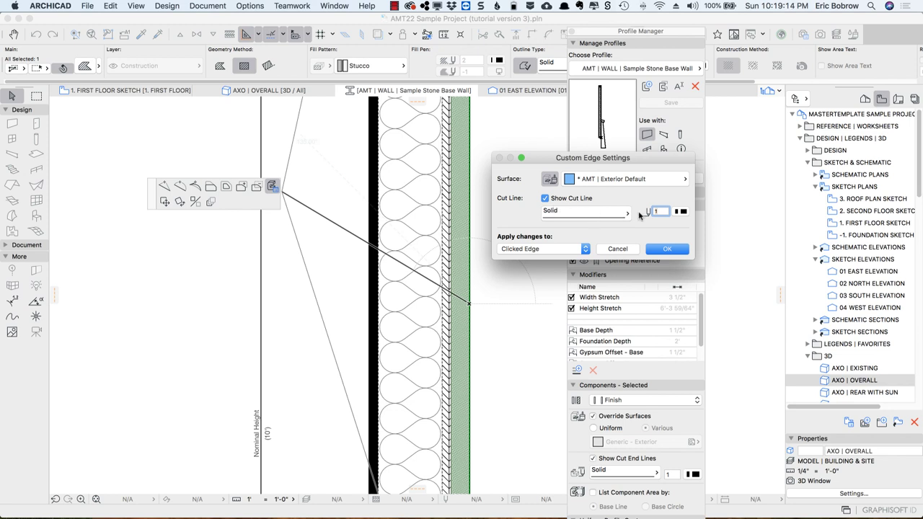
left_click(618, 249)
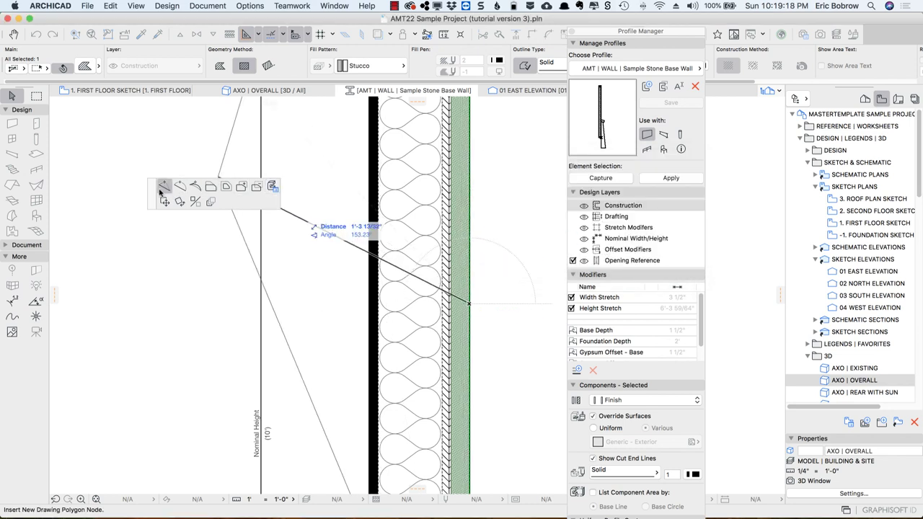
key("Escape")
scroll(391, 212, "up", 3)
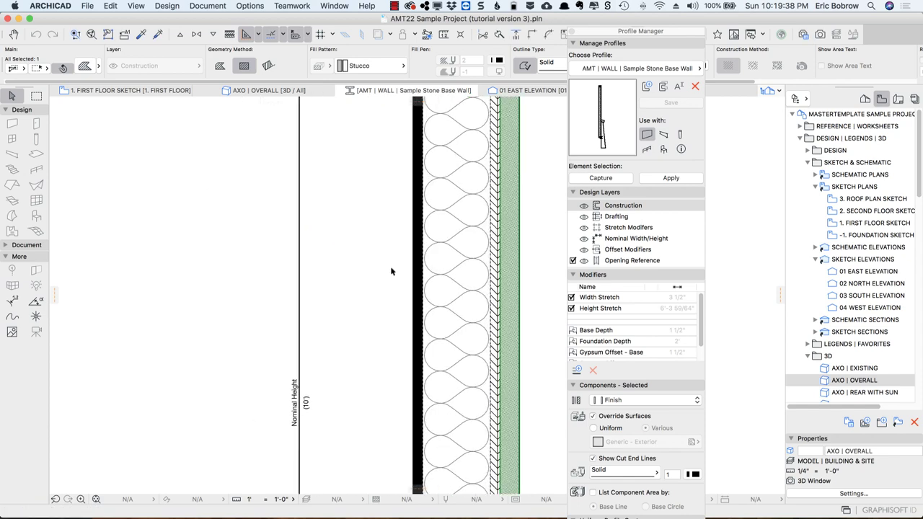
left_click(427, 262)
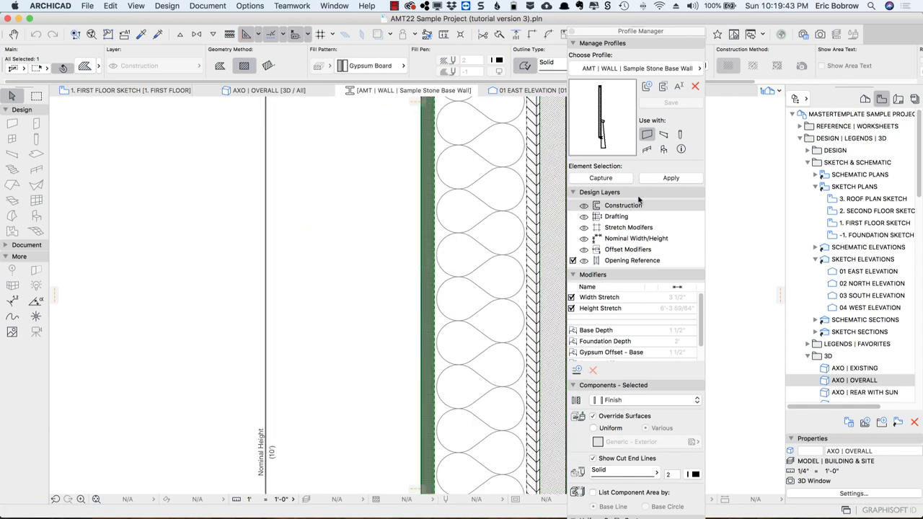
left_click(420, 190)
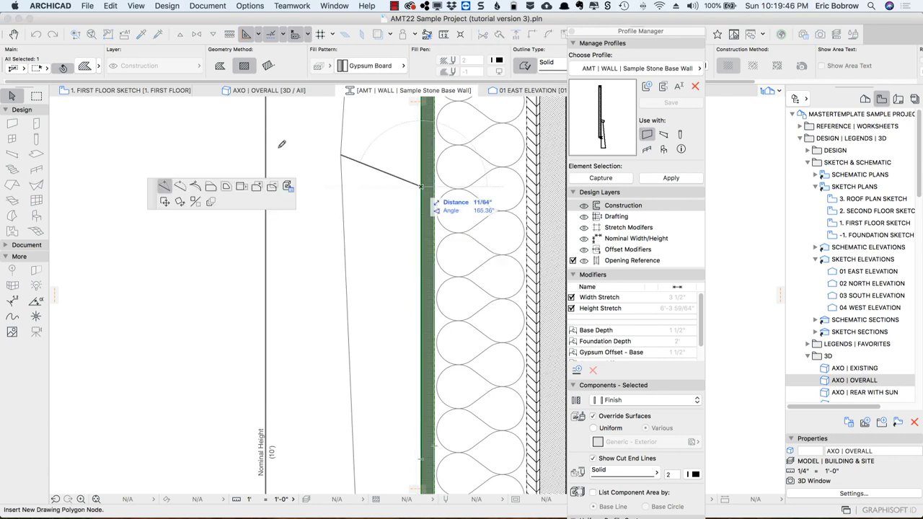
left_click(287, 186)
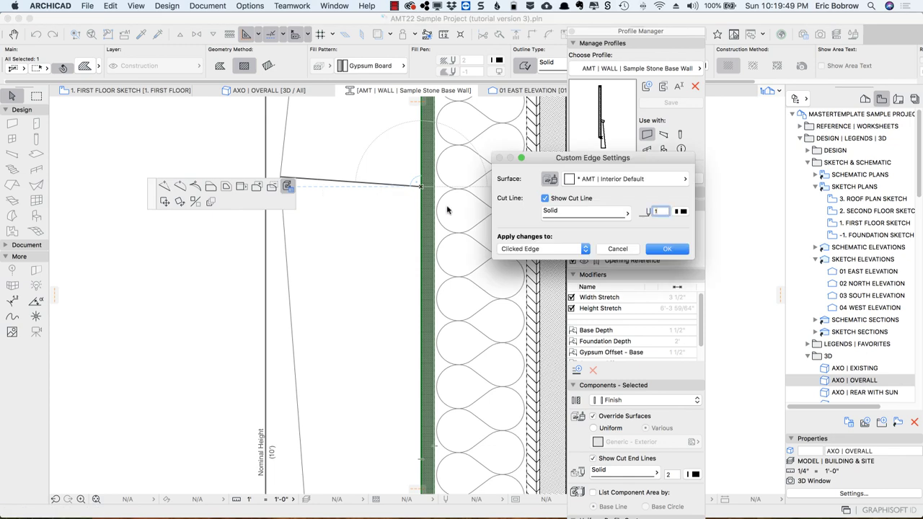
left_click(622, 250)
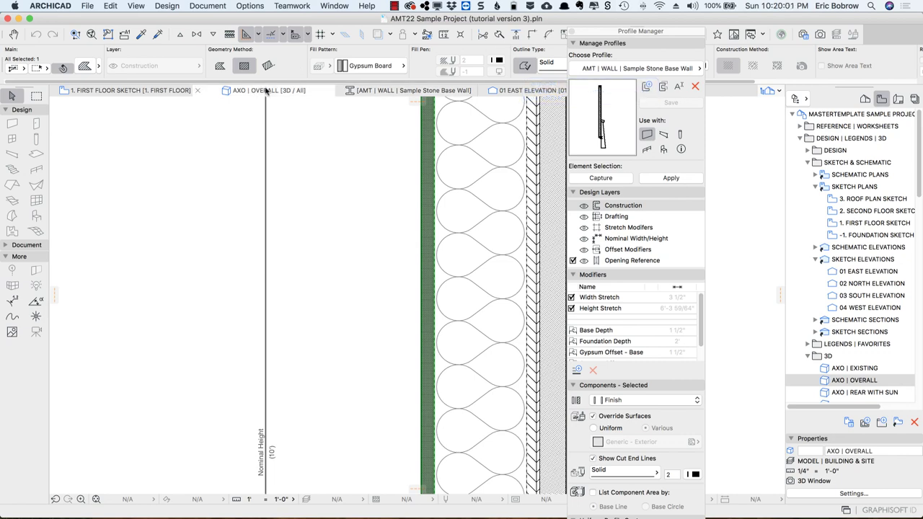
Open the INTERIOR VIEW saved view of the living room
left_click(265, 91)
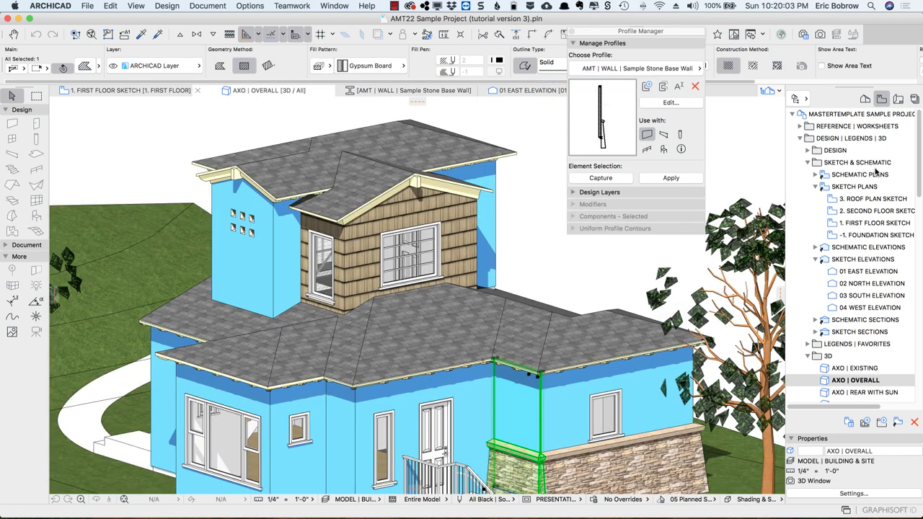
scroll(865, 360, "down", 3)
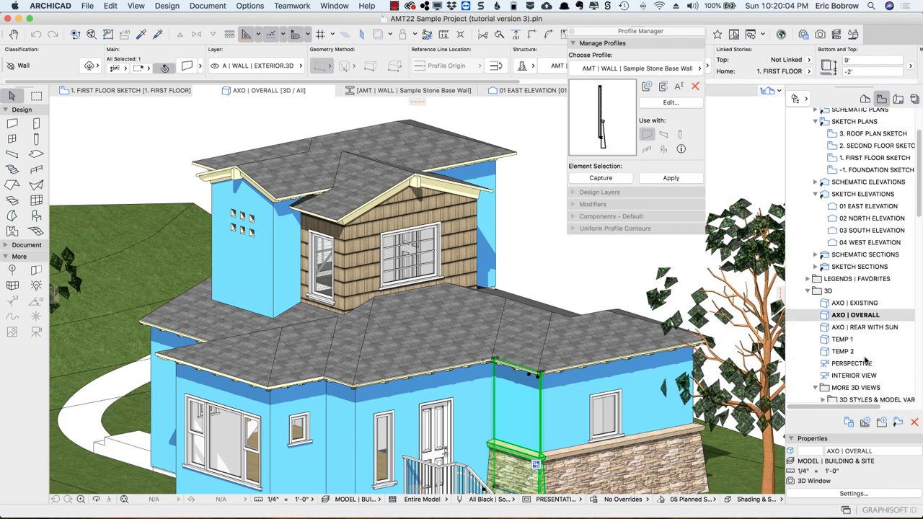
left_click(828, 361)
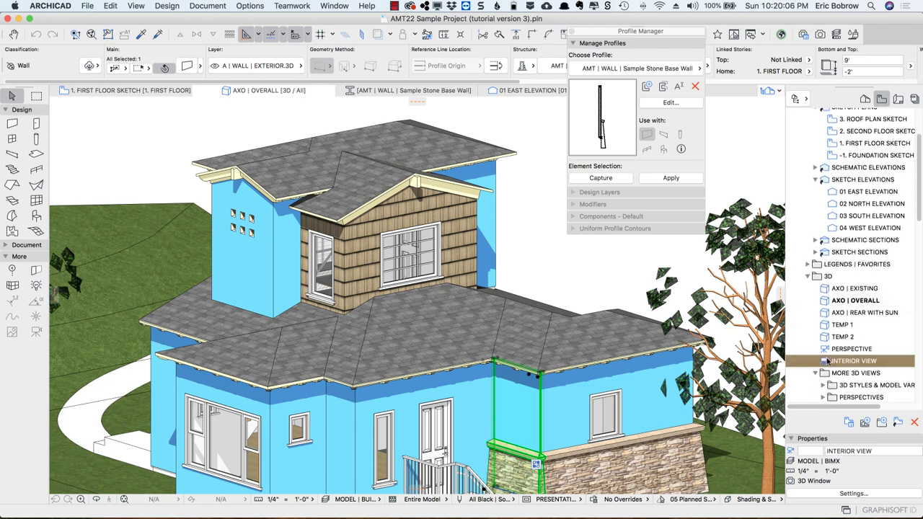
double_click(828, 360)
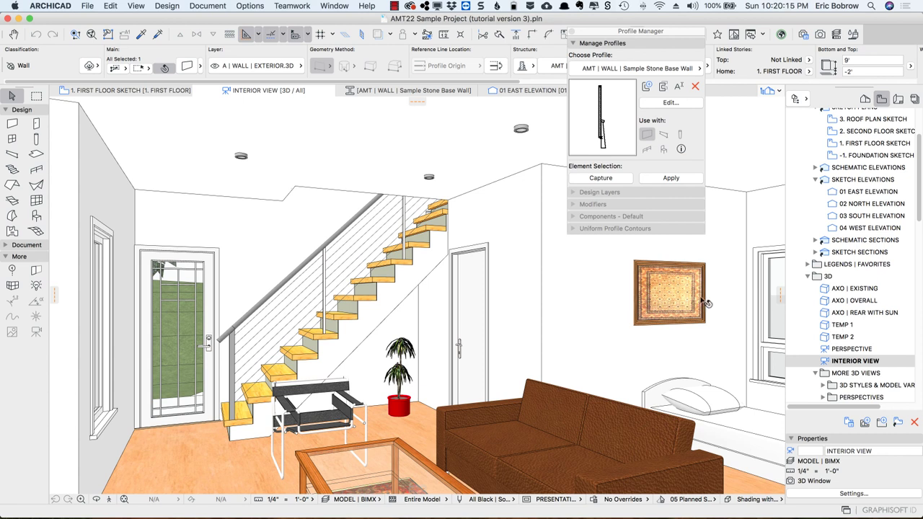
Select the wall behind the sofa, the adjacent wall and the short wall by the stairs
left_click(612, 305)
left_click(504, 290, "shift")
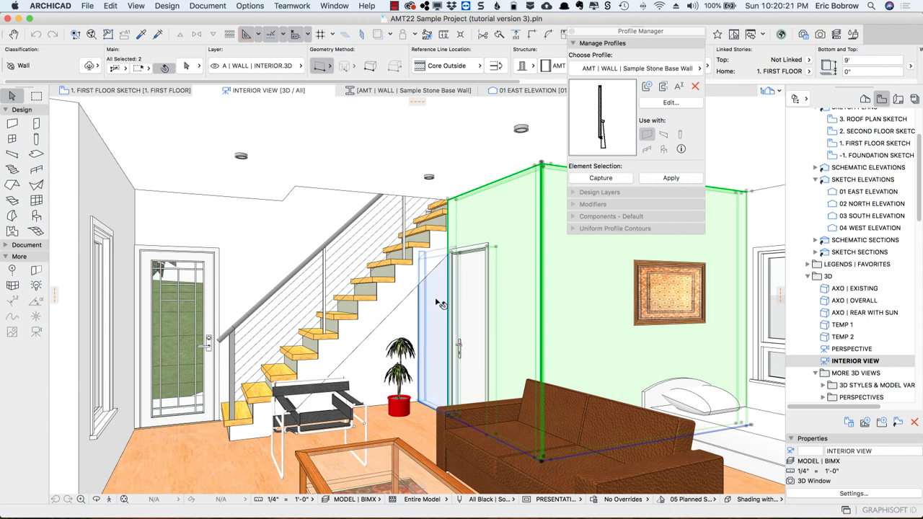
left_click(438, 302, "shift")
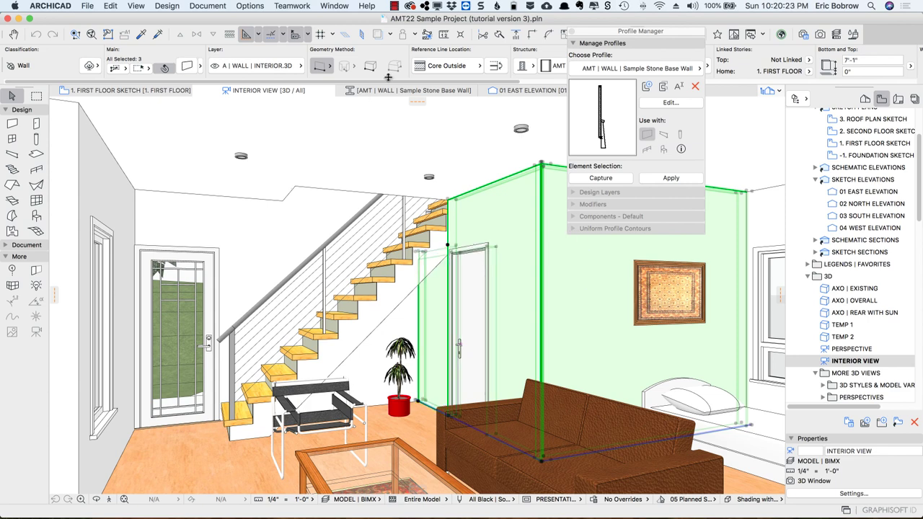
left_click(250, 6)
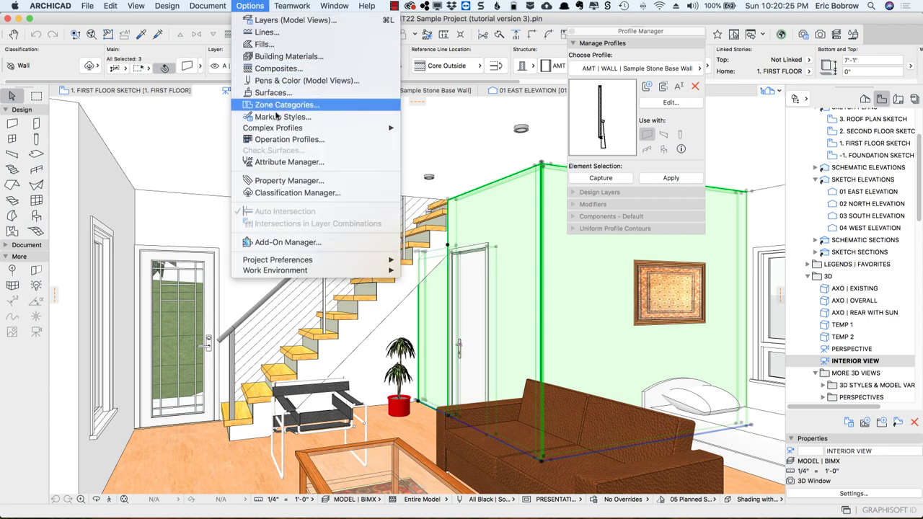
Give * AMT | Interior Default a pale yellow surface colour with black emission, and apply it
left_click(270, 93)
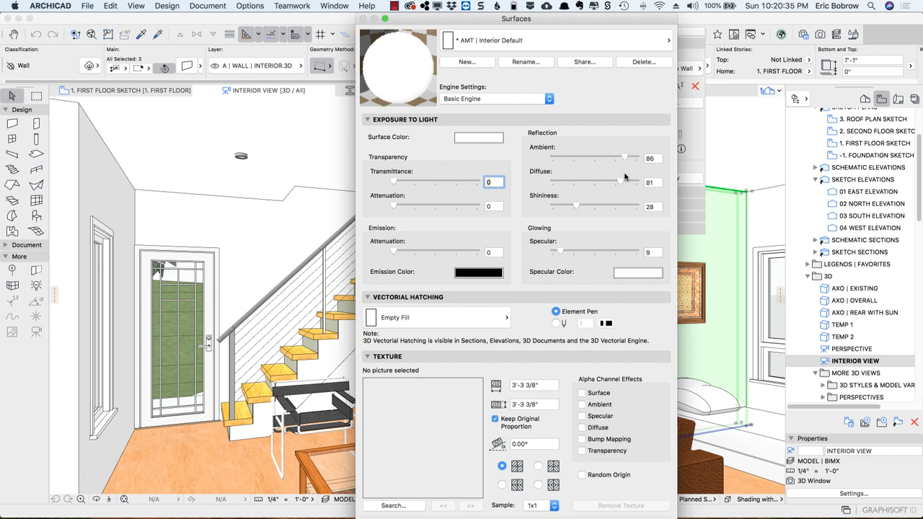
left_click(495, 271)
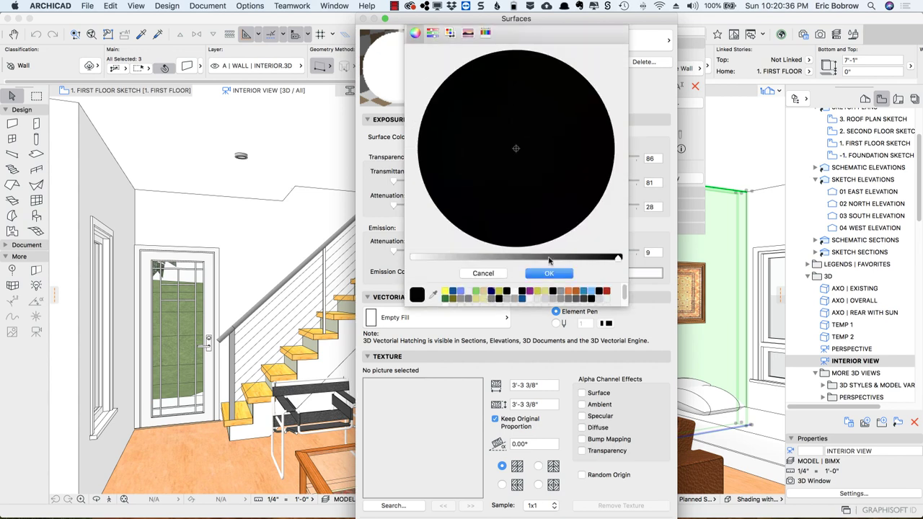
left_click(483, 273)
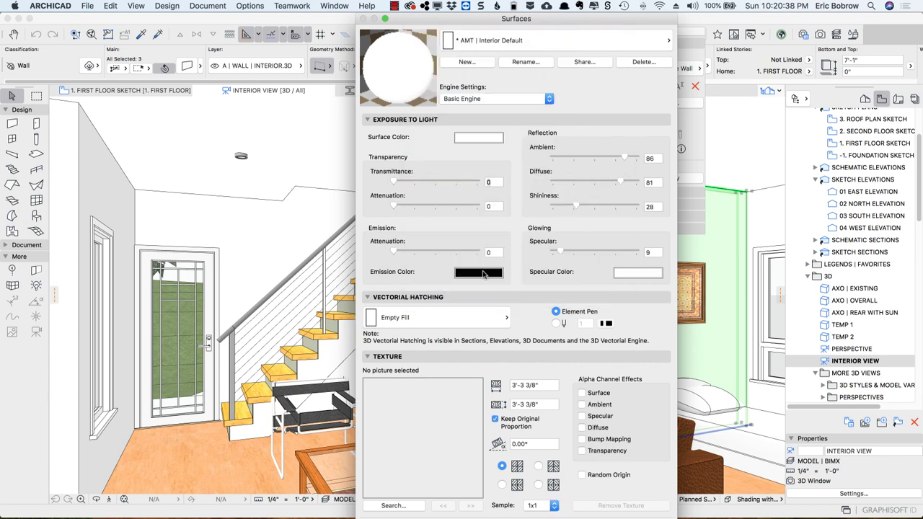
left_click(475, 137)
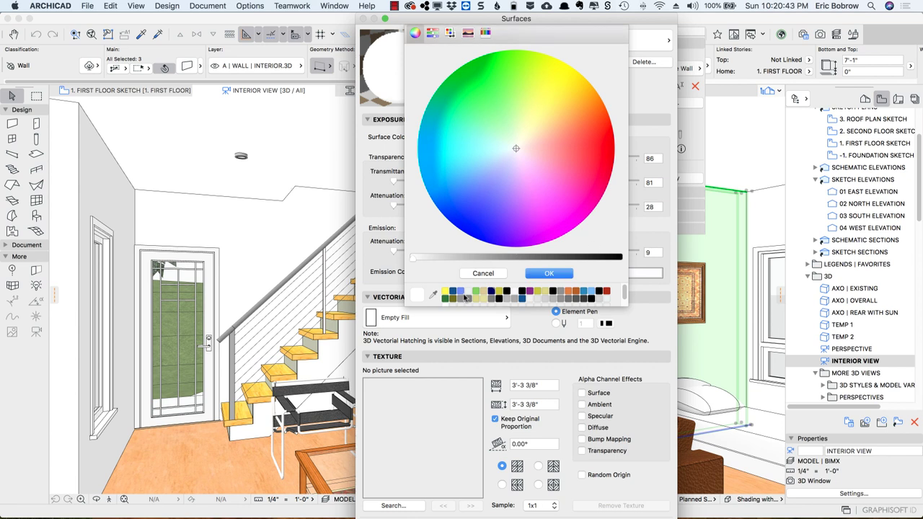
left_click(446, 292)
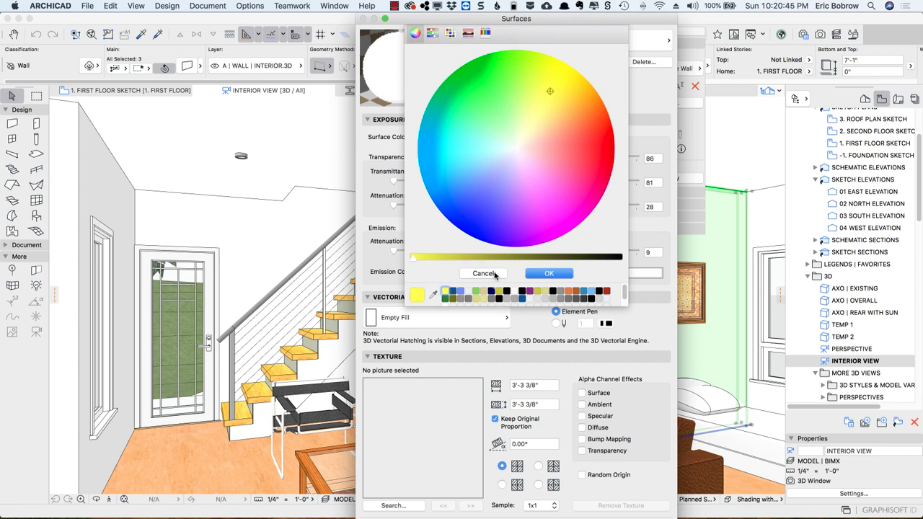
left_click_drag(548, 91, 539, 113)
left_click(559, 274)
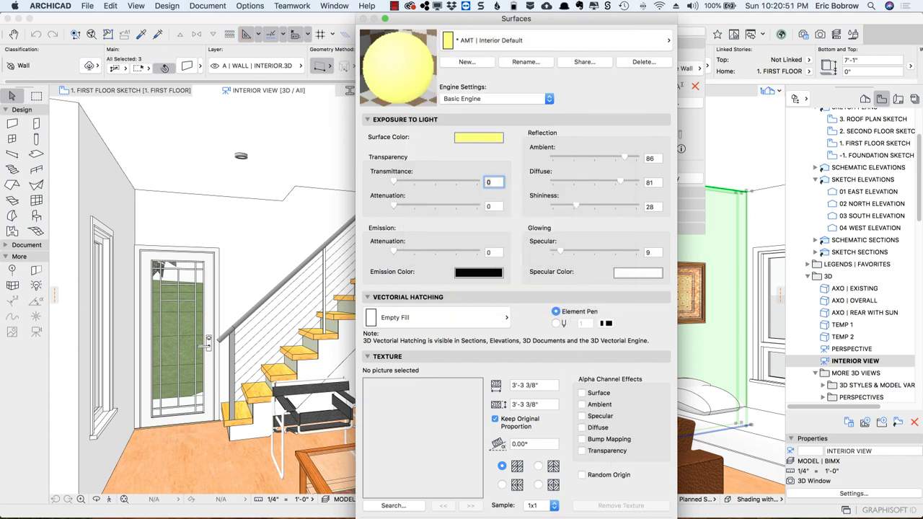
key("Return")
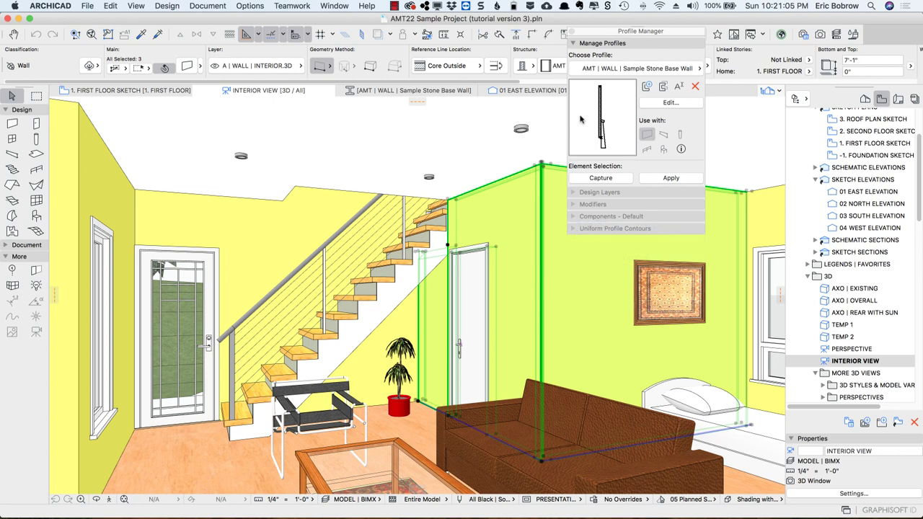
Assign AMT | Interior Secondary to the back wall behind the sofa, then deselect it
left_click_drag(635, 32, 457, 38)
scroll(728, 84, "right", 10)
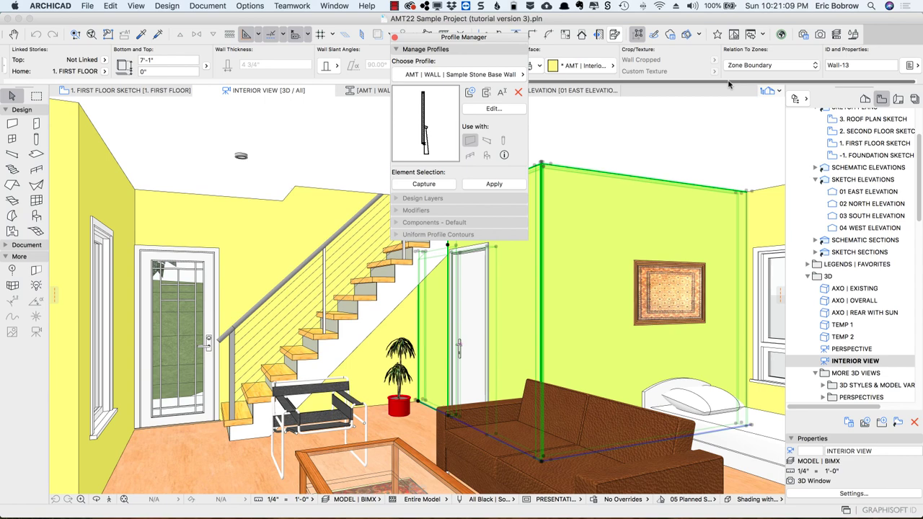
left_click(596, 67)
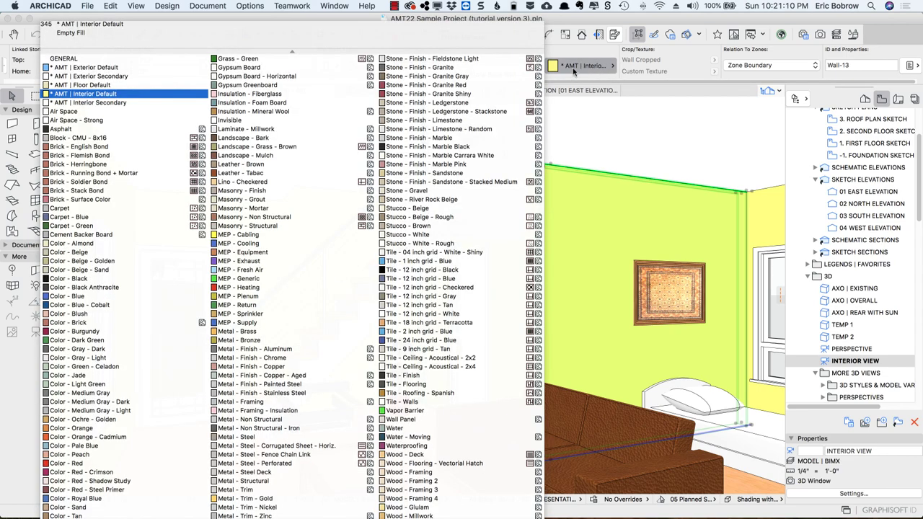
left_click(115, 102)
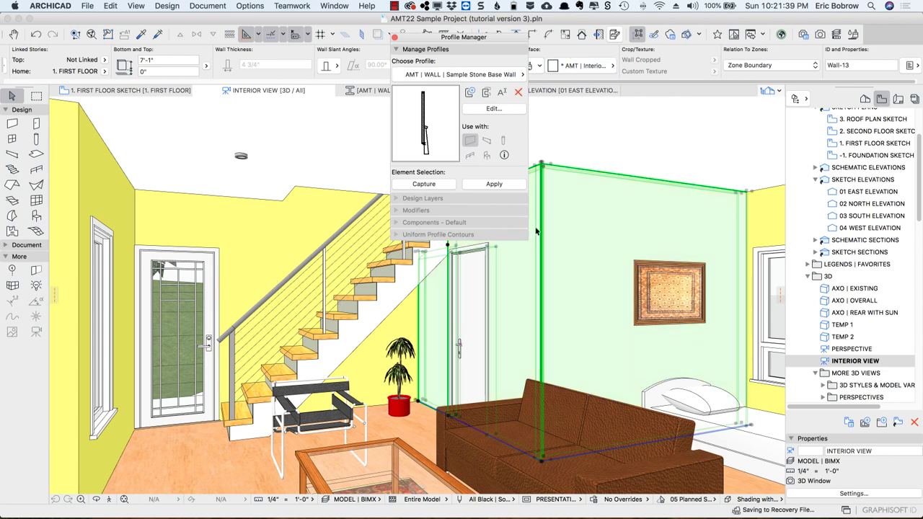
key("Escape")
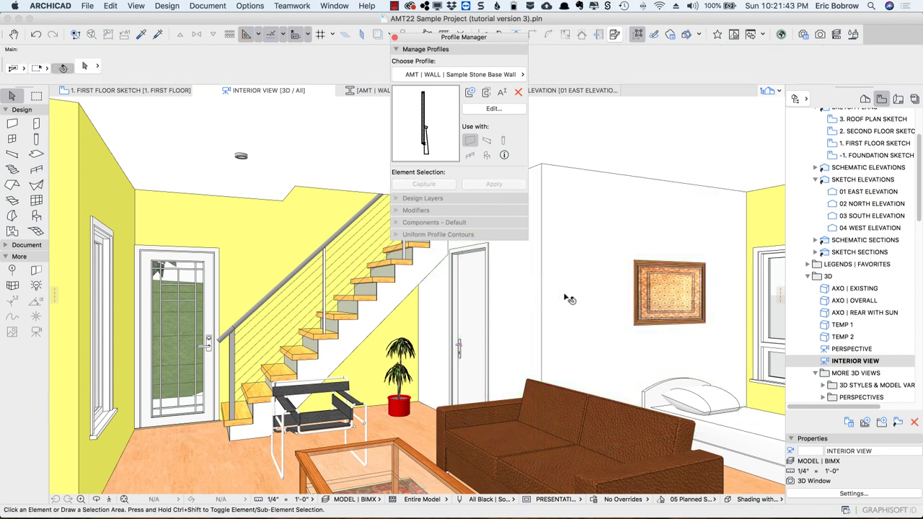
Make AMT | Interior Secondary light cyan with ambient 70 and diffuse 56, turning the back wall light blue
left_click(247, 6)
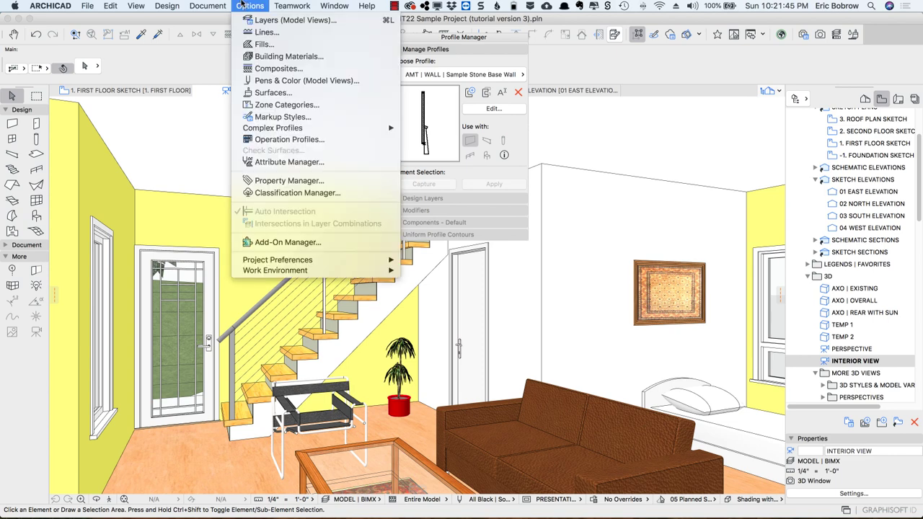
left_click(285, 99)
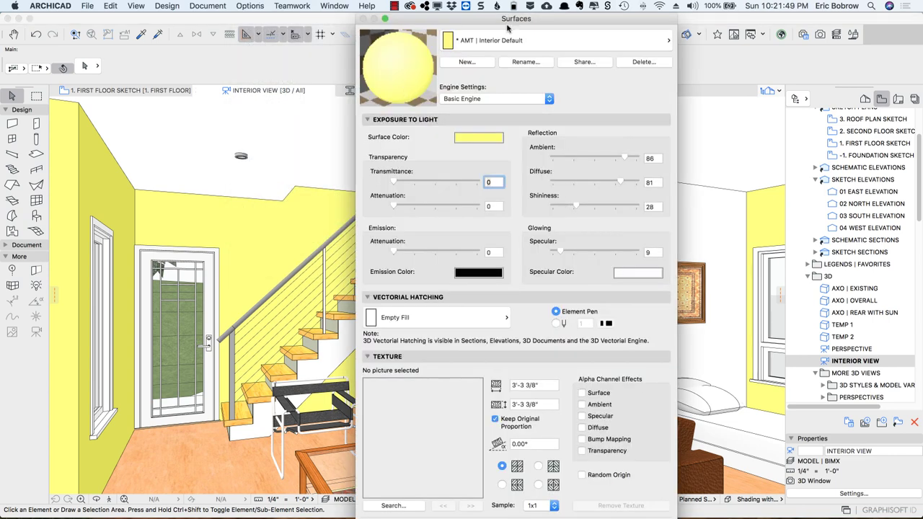
left_click(493, 42)
left_click(223, 94)
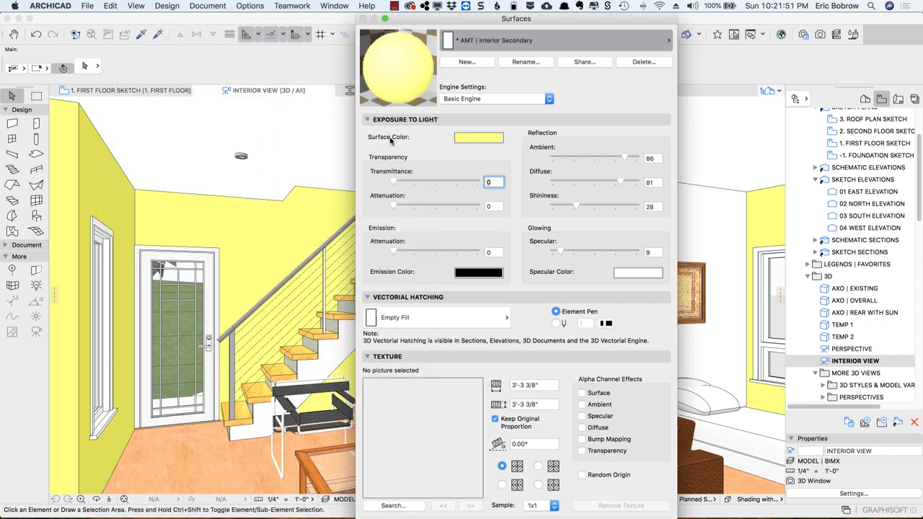
left_click(487, 141)
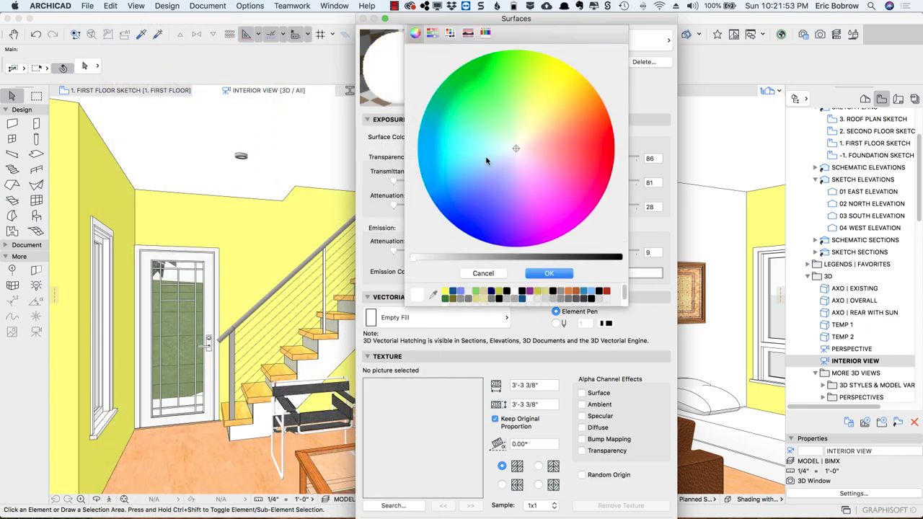
left_click(493, 151)
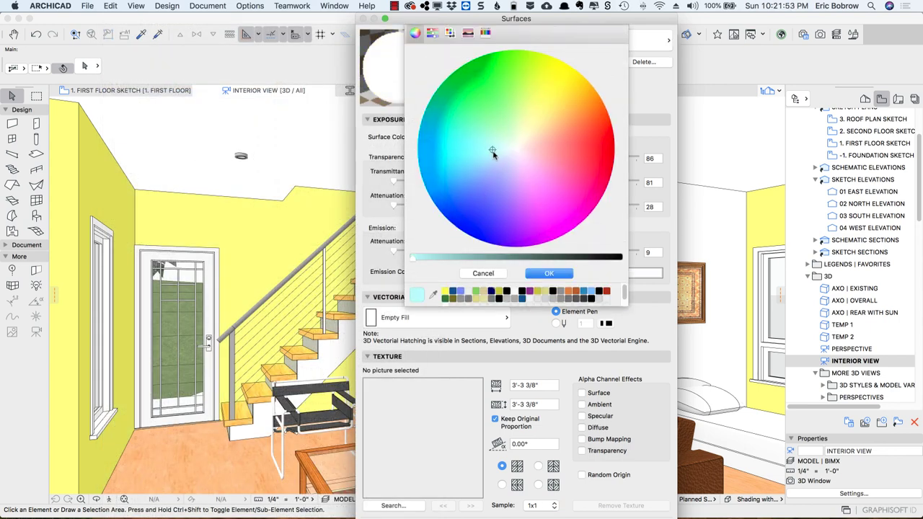
left_click(550, 274)
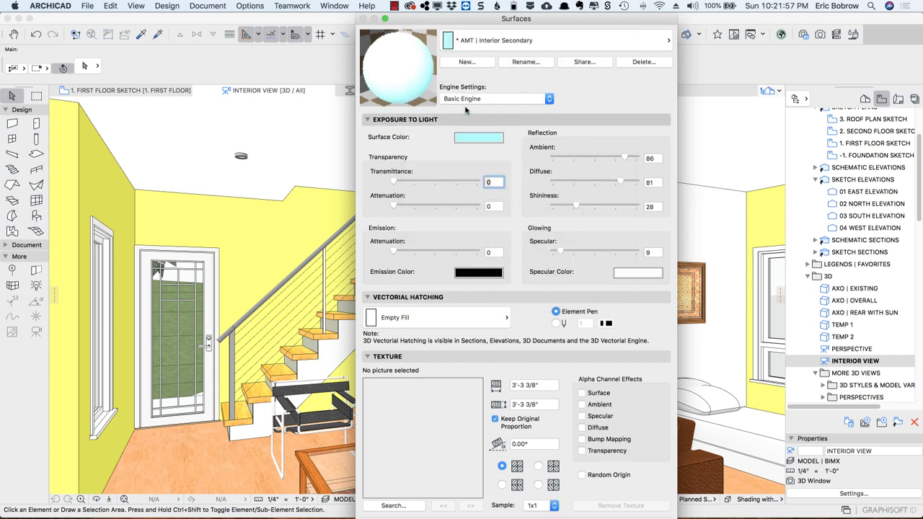
left_click(481, 140)
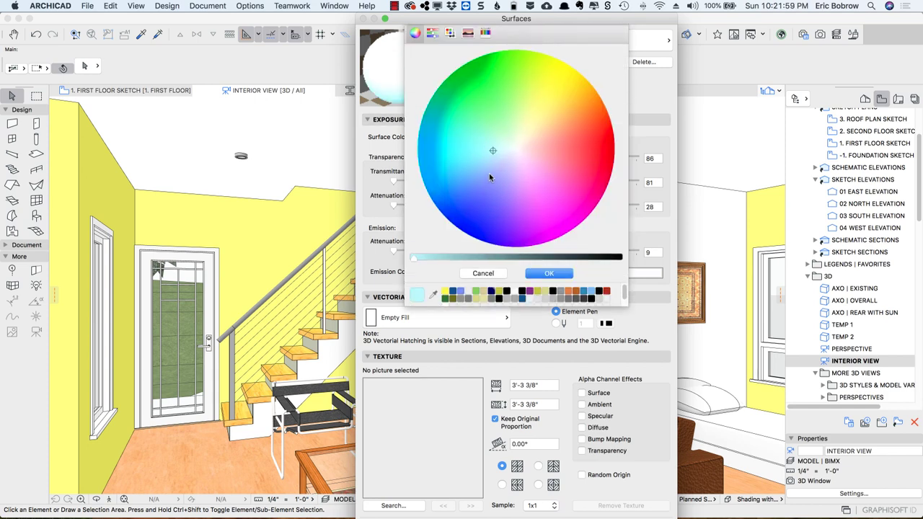
left_click(565, 276)
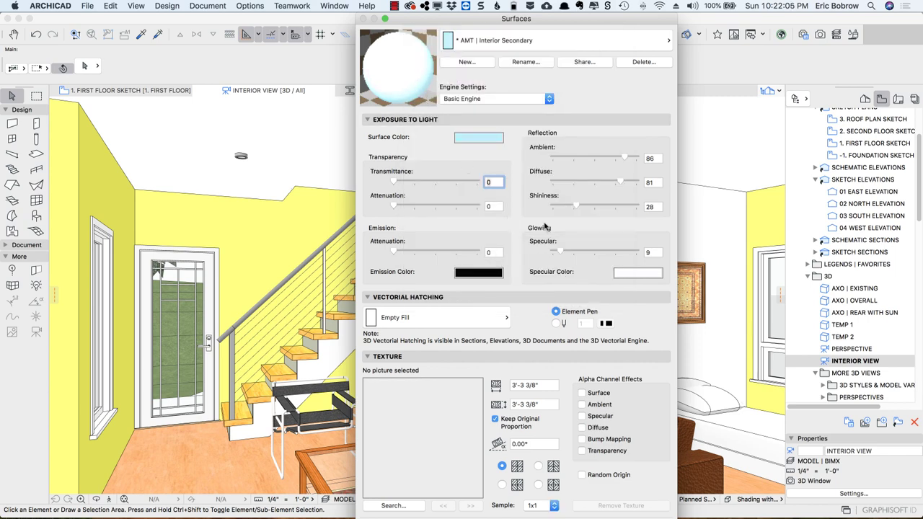
left_click_drag(626, 162, 601, 183)
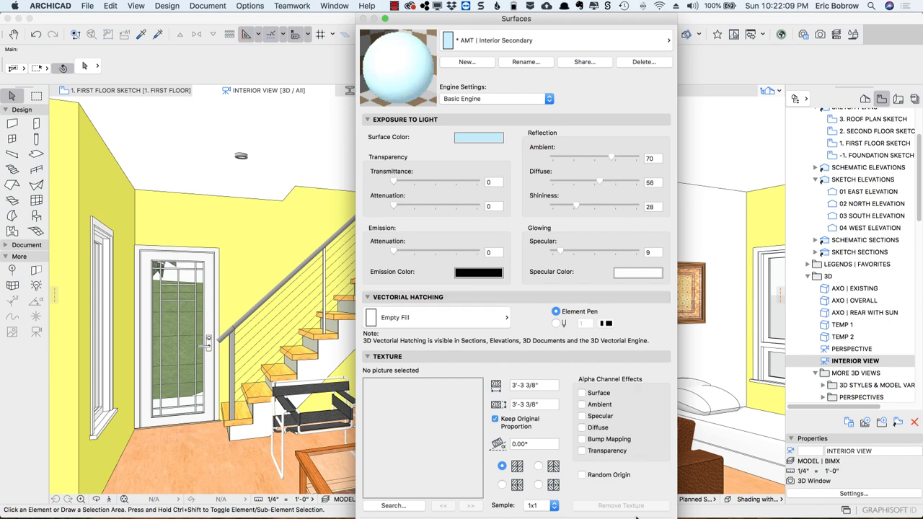
left_click(635, 518)
left_click(619, 325)
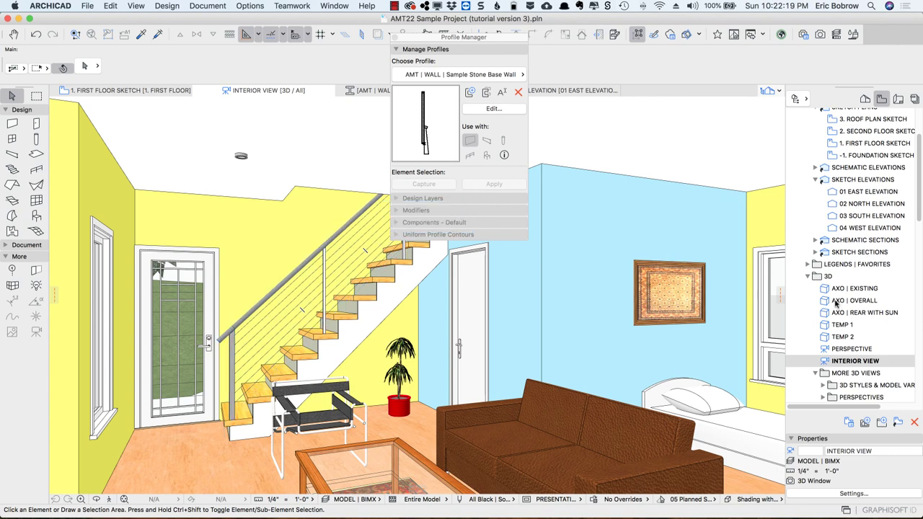
Open the AXO | OVERALL view and select the dormer's shingled, left side and gable walls
double_click(834, 303)
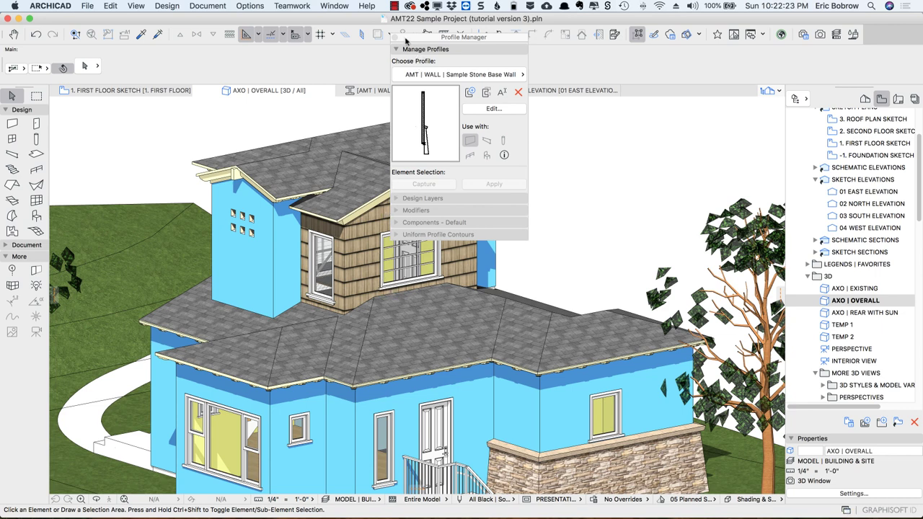
left_click(396, 37)
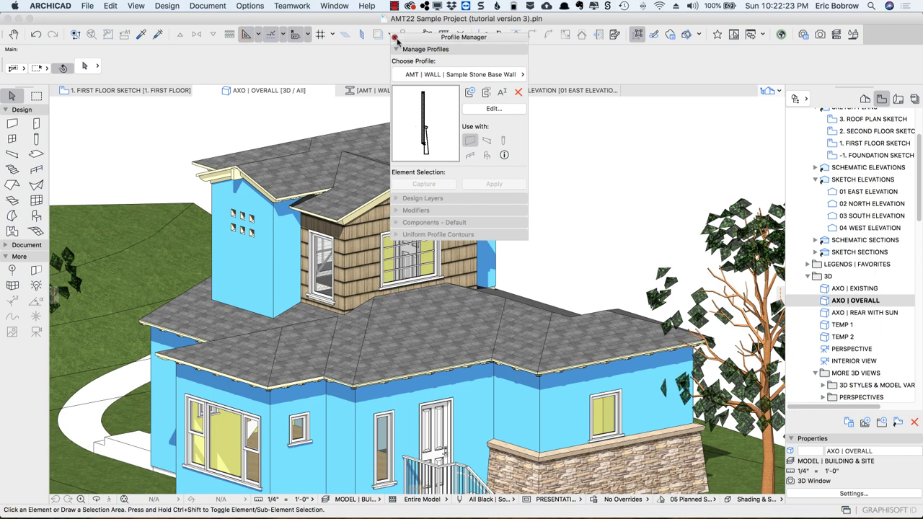
left_click(337, 271)
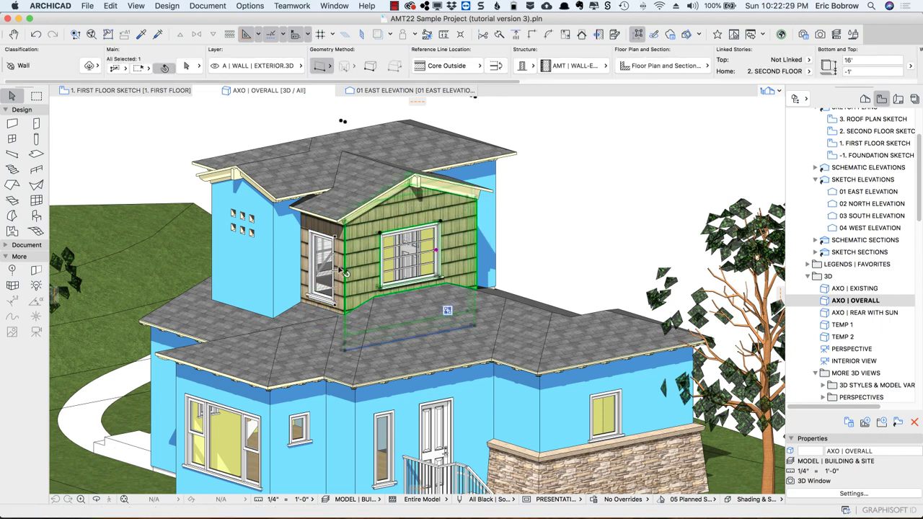
left_click(339, 271, "shift")
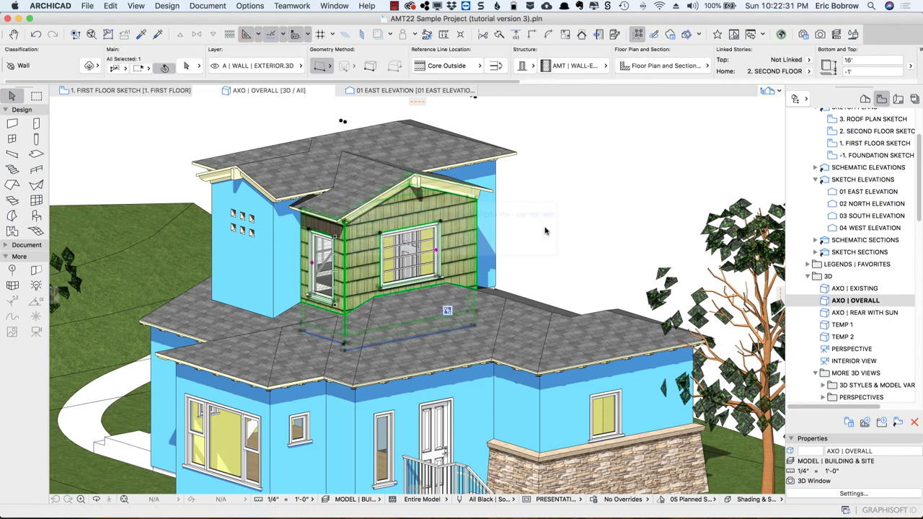
left_click(452, 242, "shift")
middle_click_drag(318, 236, 459, 231, "shift")
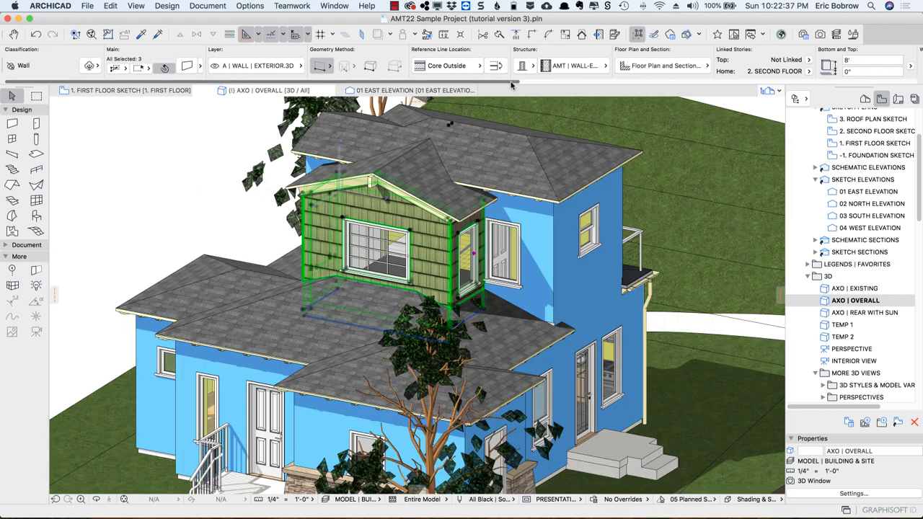
left_click_drag(513, 83, 794, 82)
Override the dormer walls' outside surface with AMT | Exterior Secondary
left_click(745, 65)
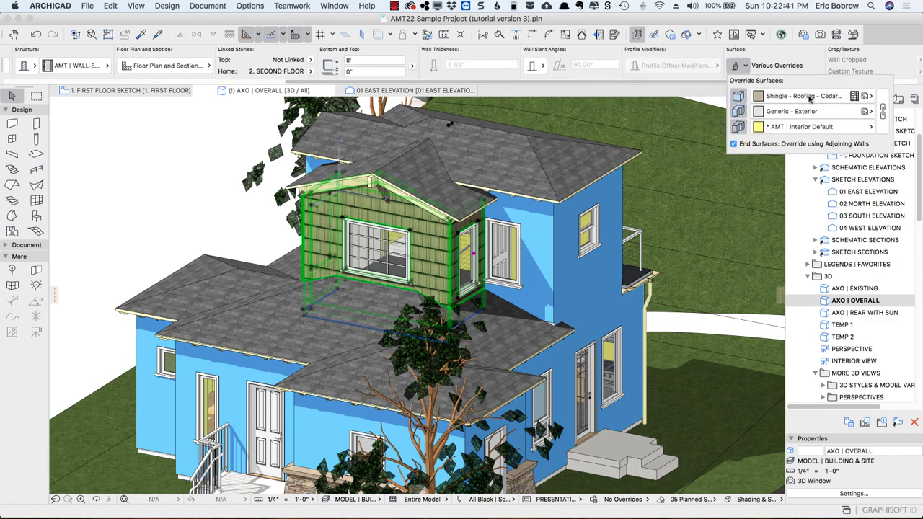
left_click(804, 96)
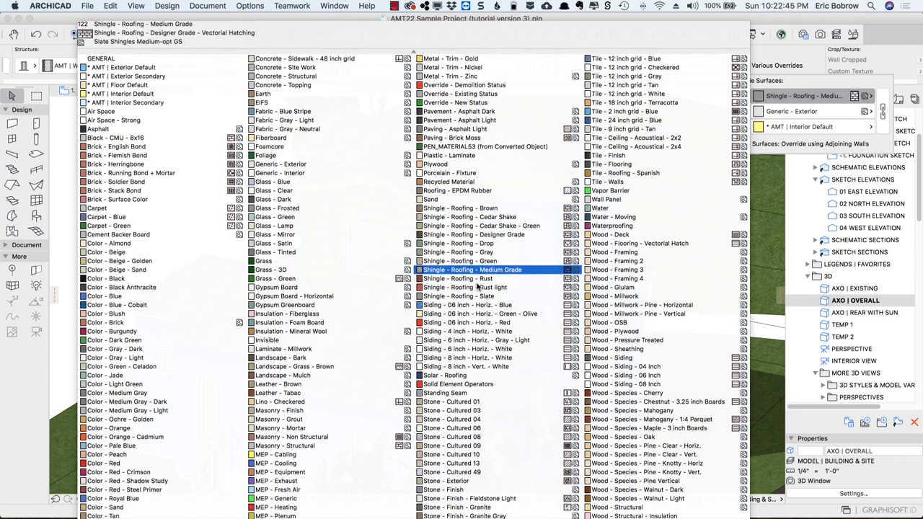
left_click(475, 318)
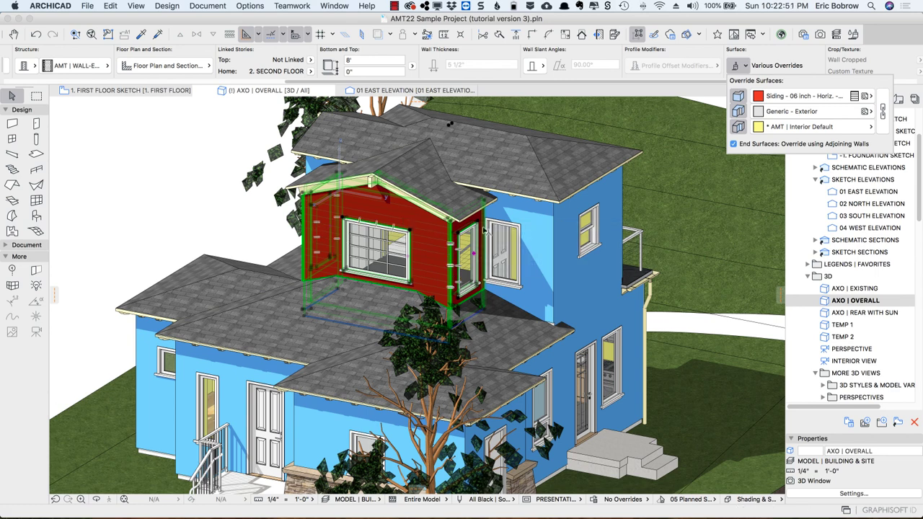
mouse_move(485, 229)
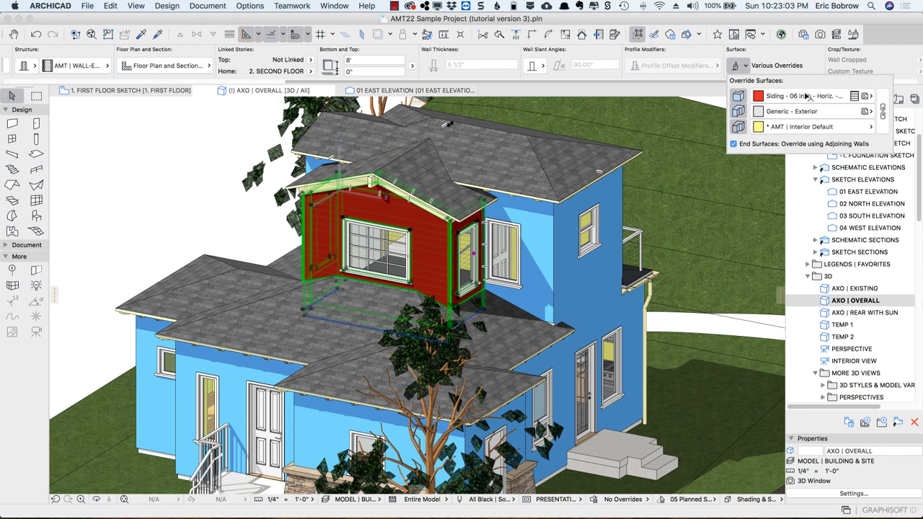
left_click(869, 96)
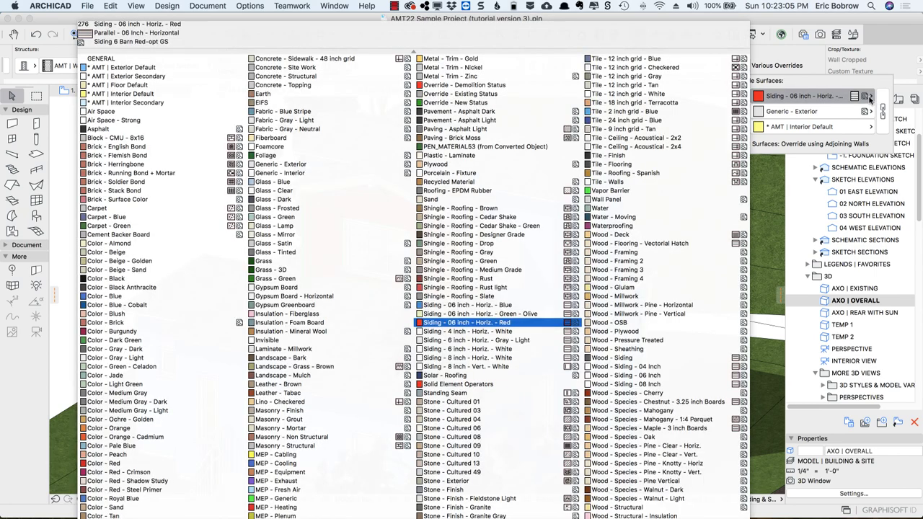
left_click(144, 78)
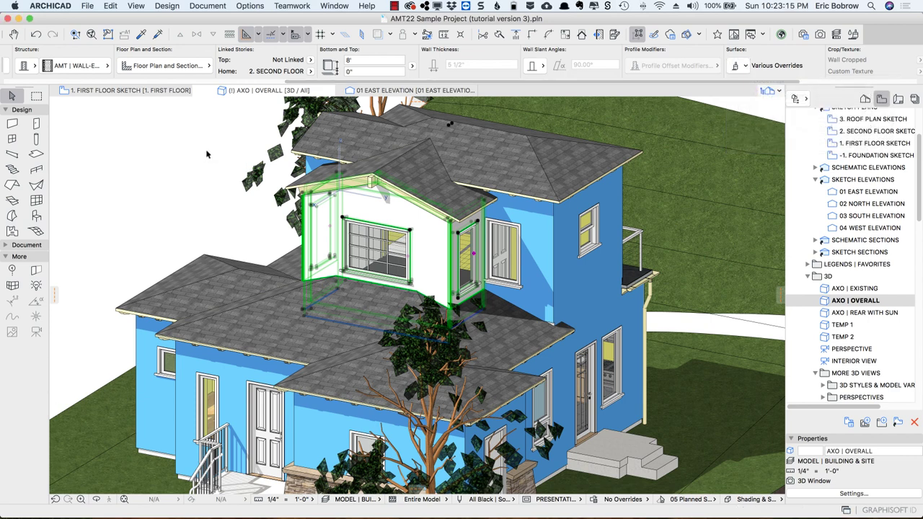
Deselect the walls and open the Surfaces settings on * AMT | Exterior Secondary
key("Escape")
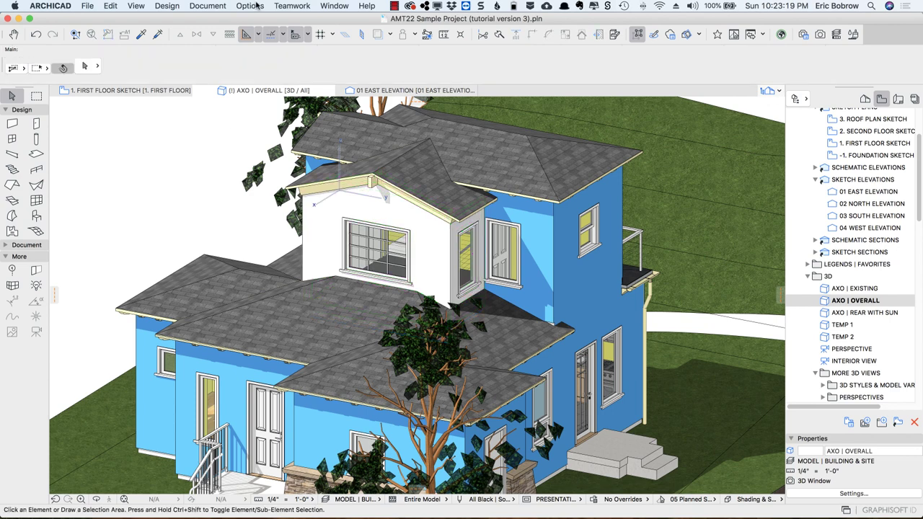
left_click(257, 6)
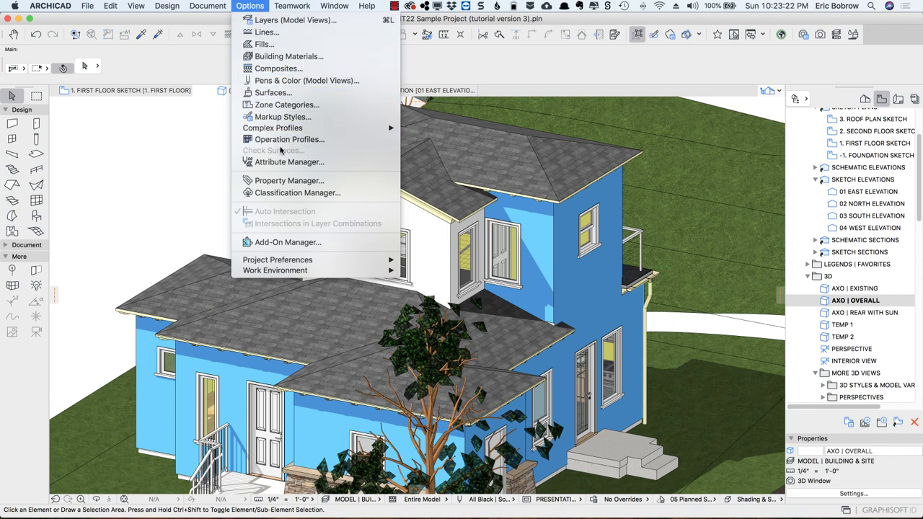
mouse_move(278, 132)
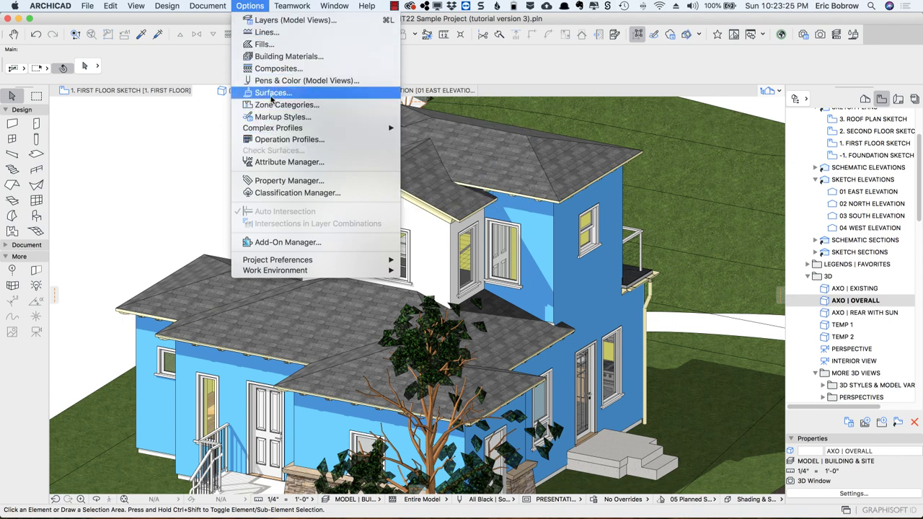
left_click(274, 94)
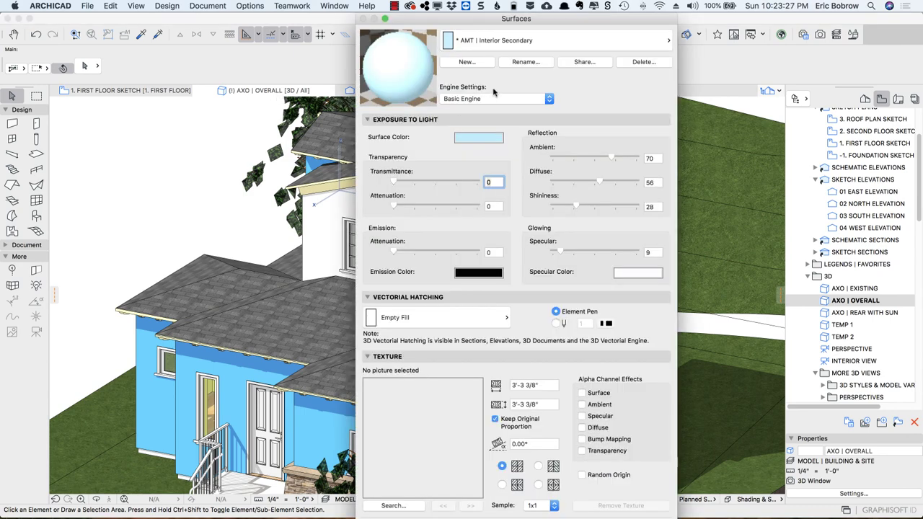
left_click(507, 42)
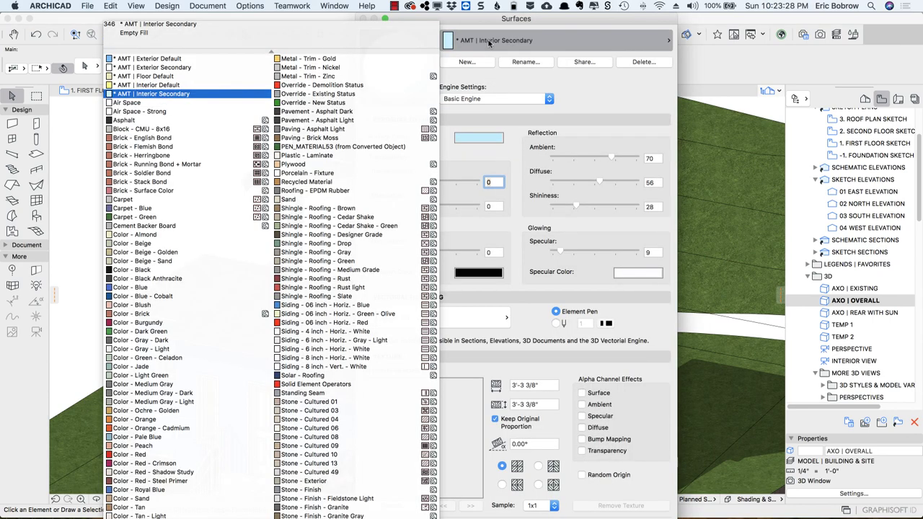
left_click(188, 68)
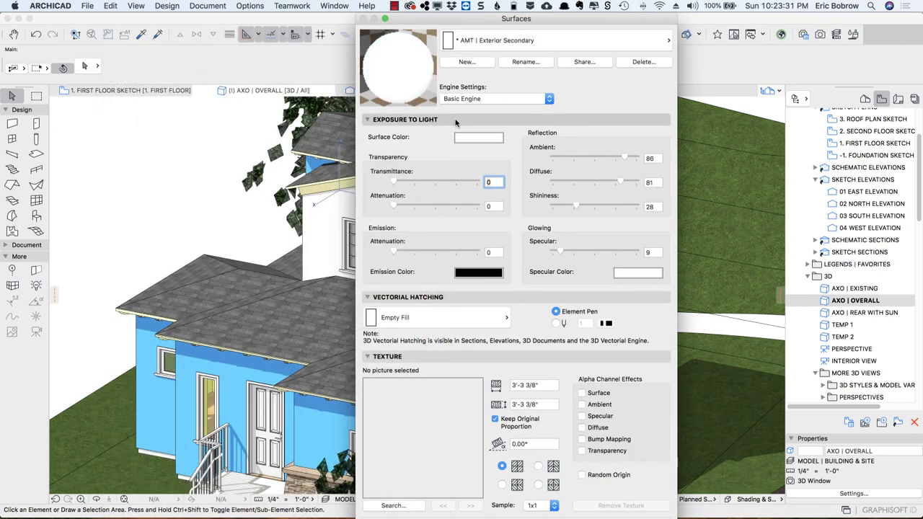
Replace Exterior Secondary from the catalog, searching 'siding' and picking brown Wooden Plank Horizontal
left_click(467, 62)
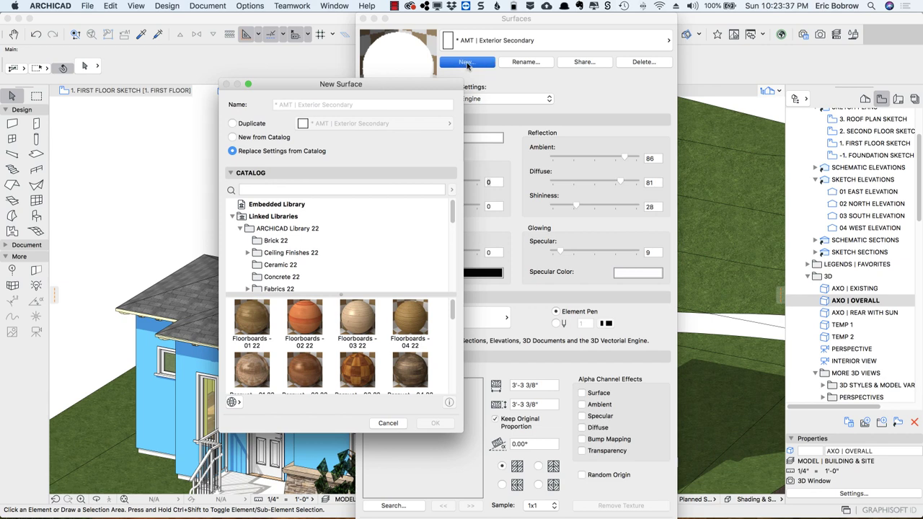
left_click(232, 123)
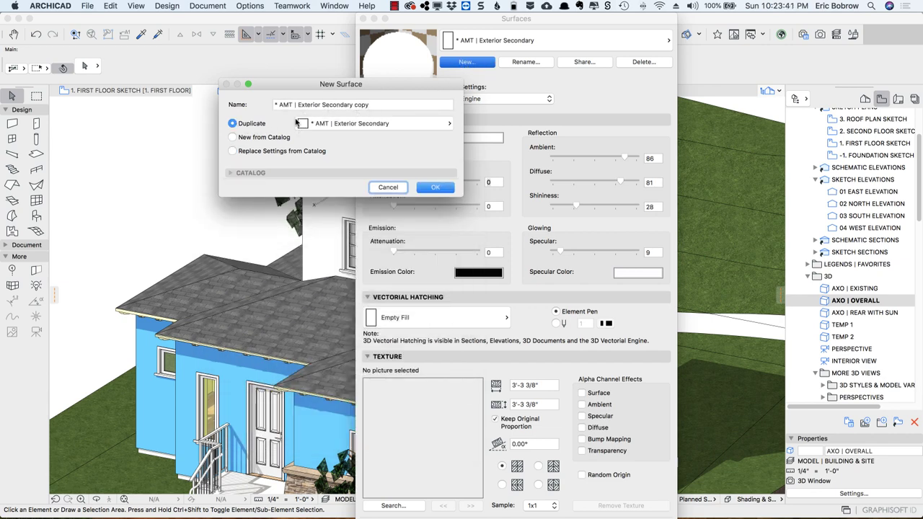
left_click(233, 137)
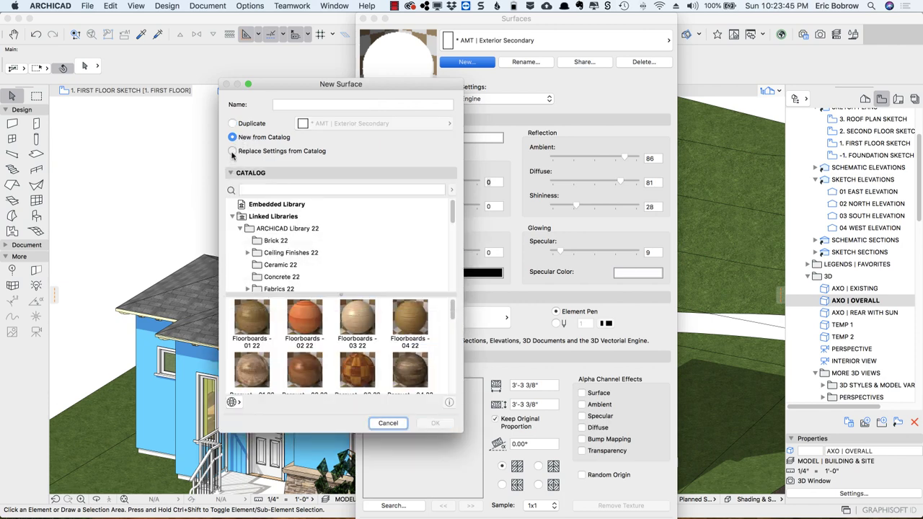
left_click(233, 151)
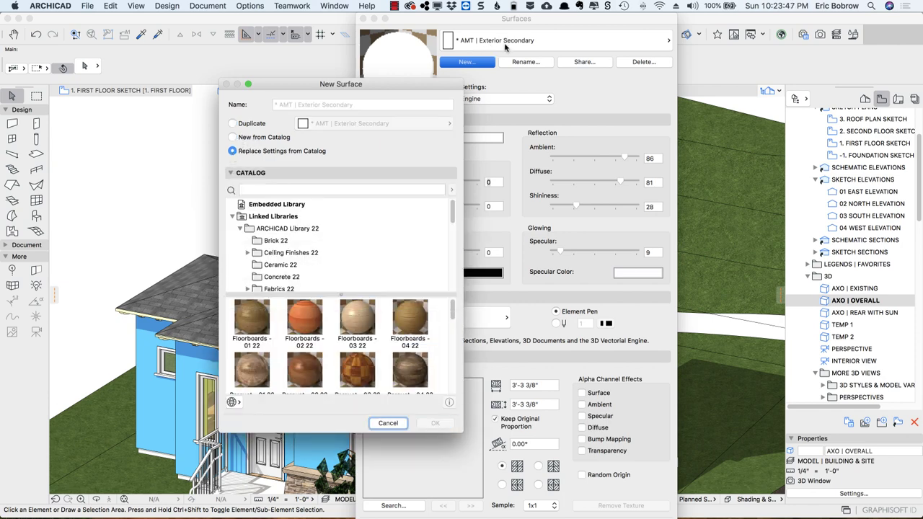
left_click(265, 189)
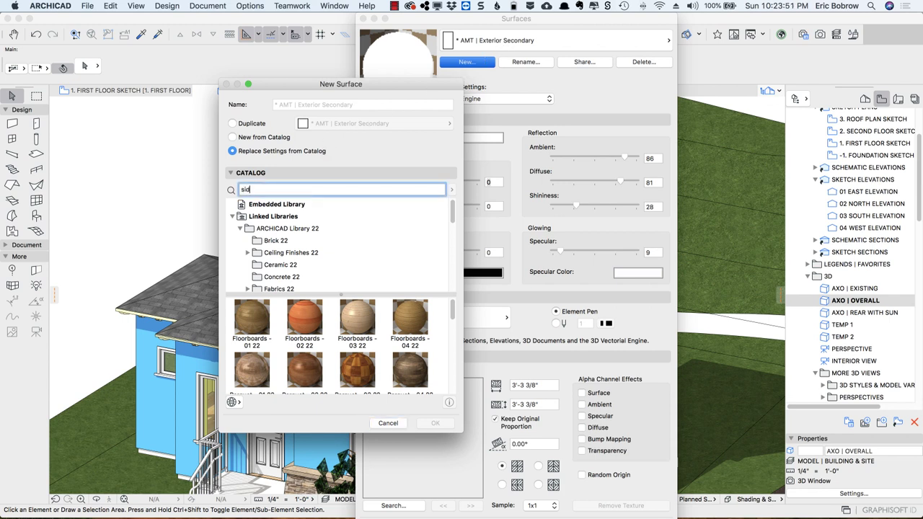
key("Return")
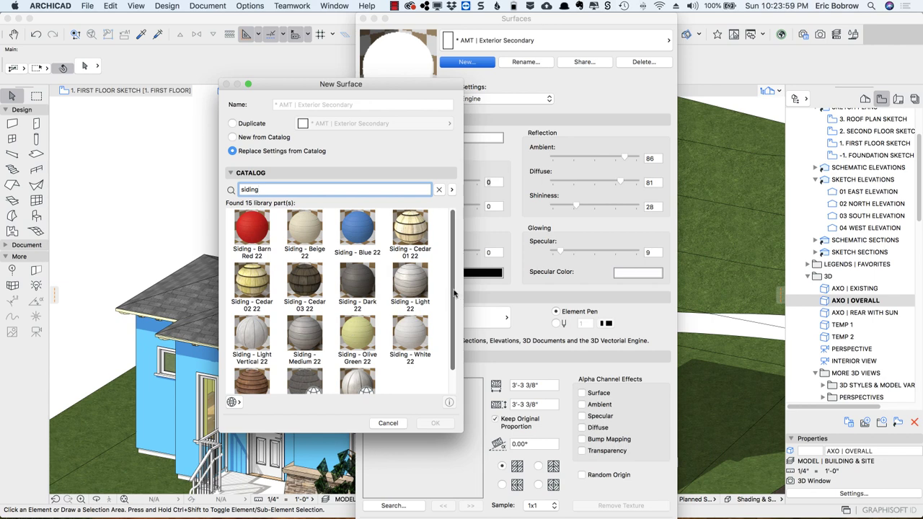
scroll(454, 293, "down", 2)
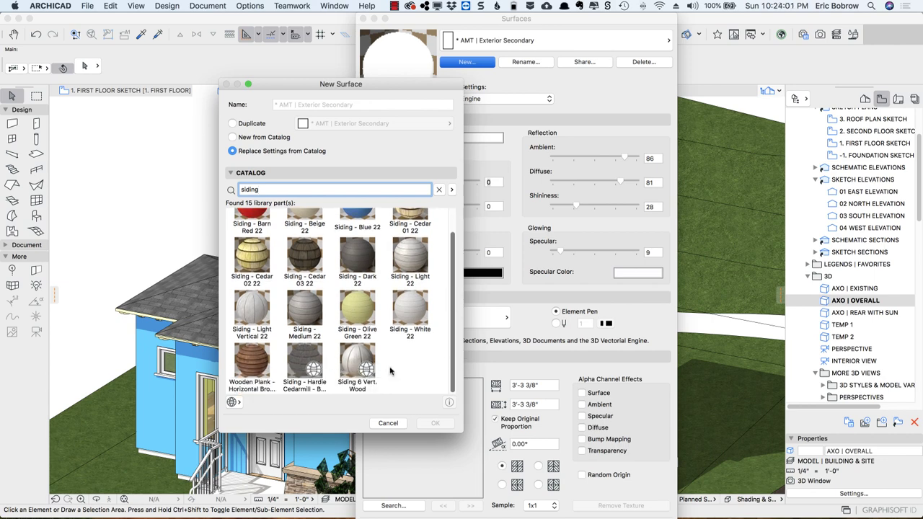
scroll(455, 339, "up", 2)
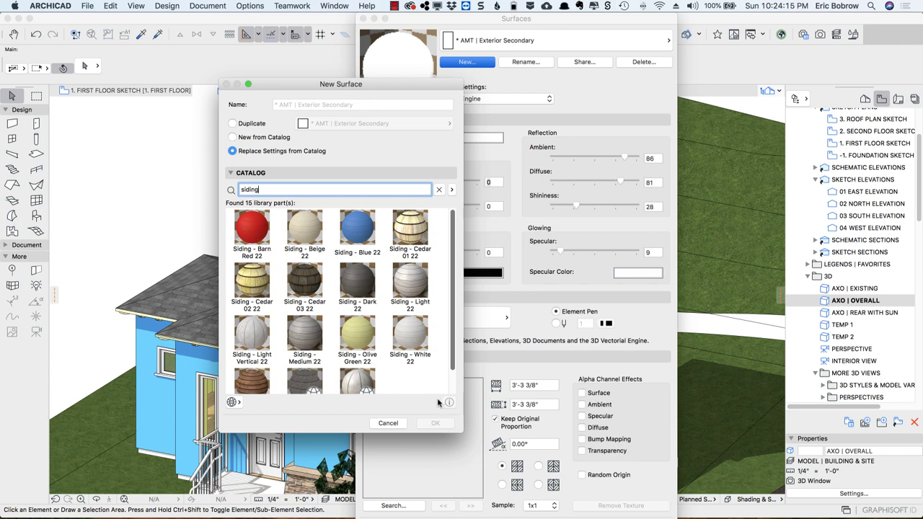
left_click(245, 388)
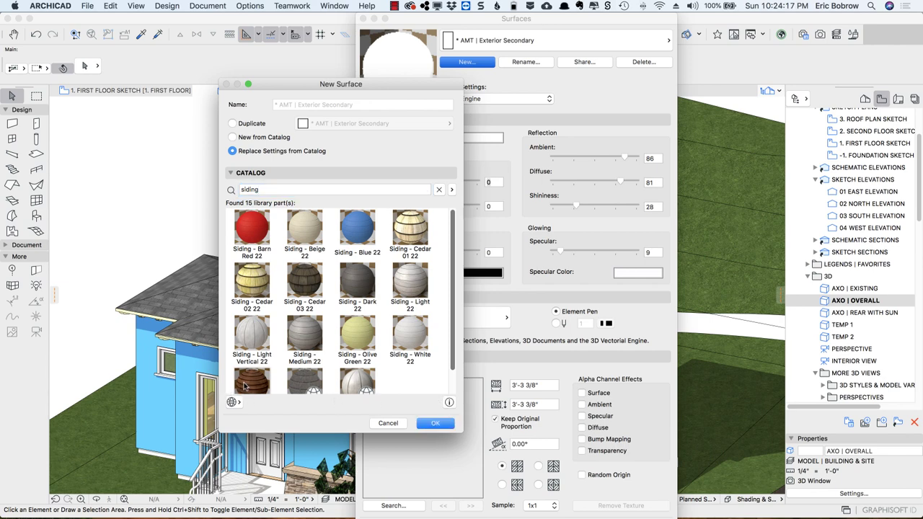
scroll(252, 388, "down", 3)
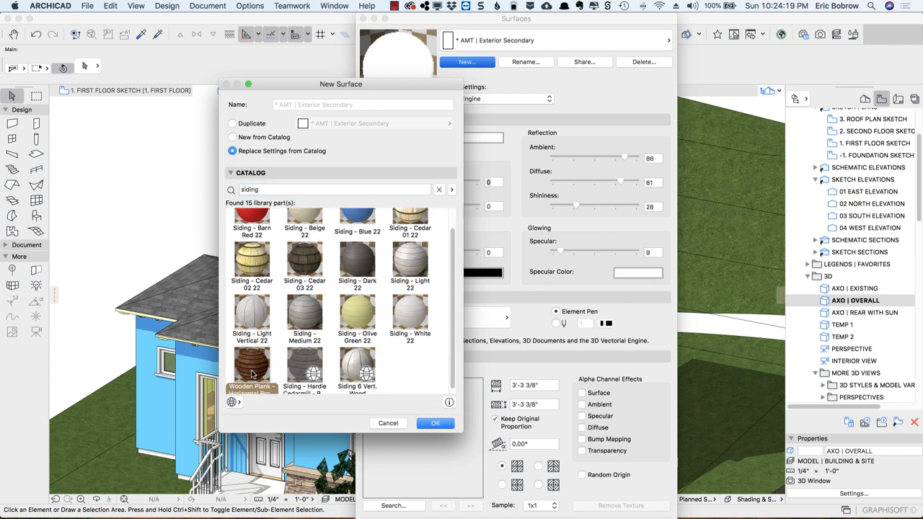
Confirm the wooden plank replacement so the dormer walls render brown horizontal siding
left_click(435, 423)
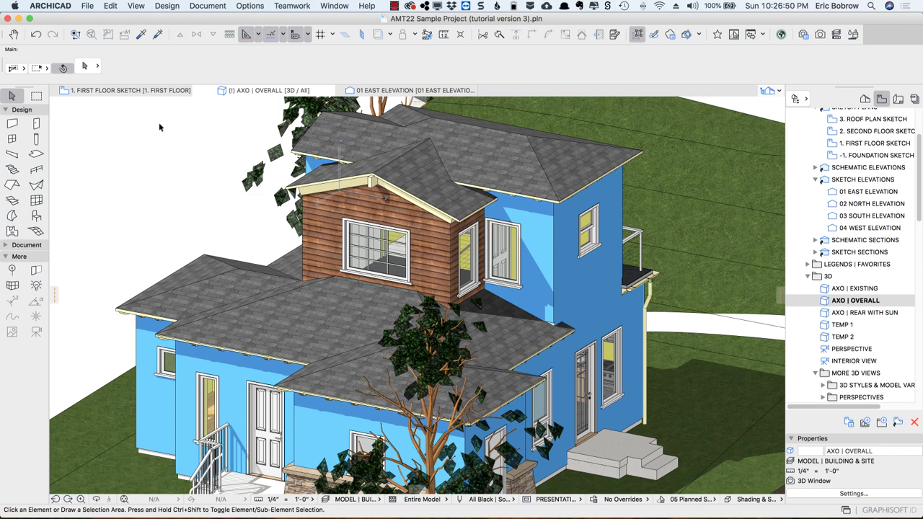
left_click(246, 6)
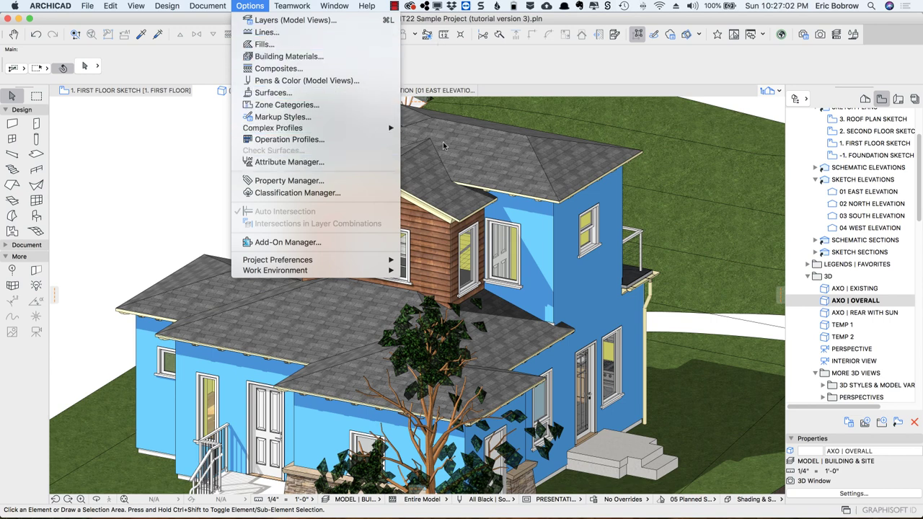
In the Attribute Manager, sort by name and copy surfaces 342–346 By Name into the Temporary list
left_click(295, 165)
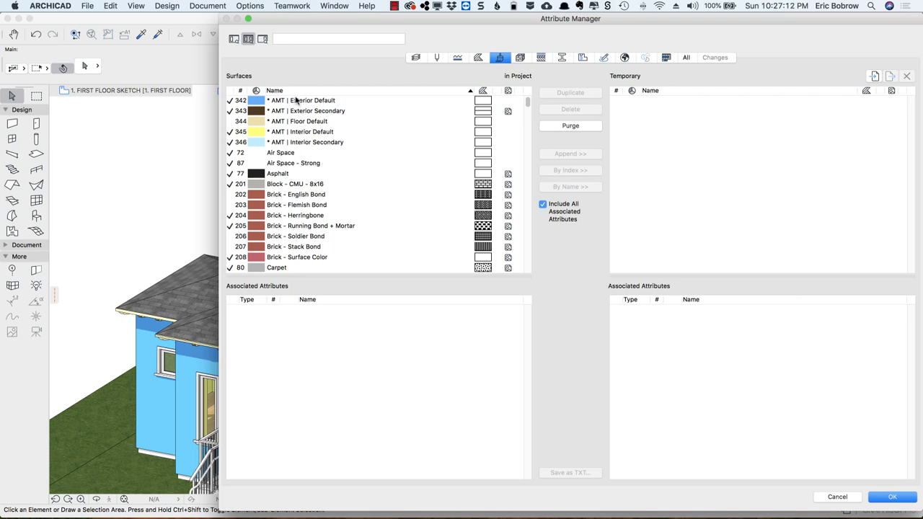
left_click(241, 91)
left_click(282, 91)
left_click(305, 102)
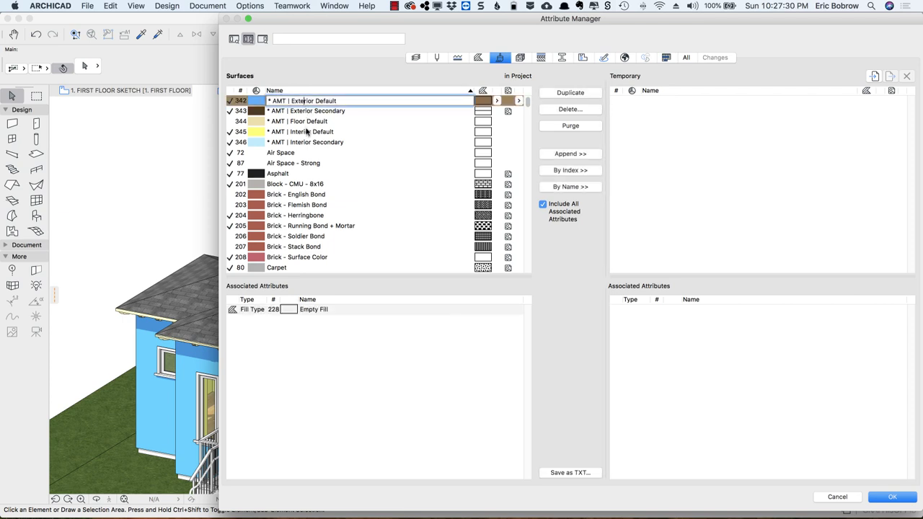
left_click(306, 142, "shift")
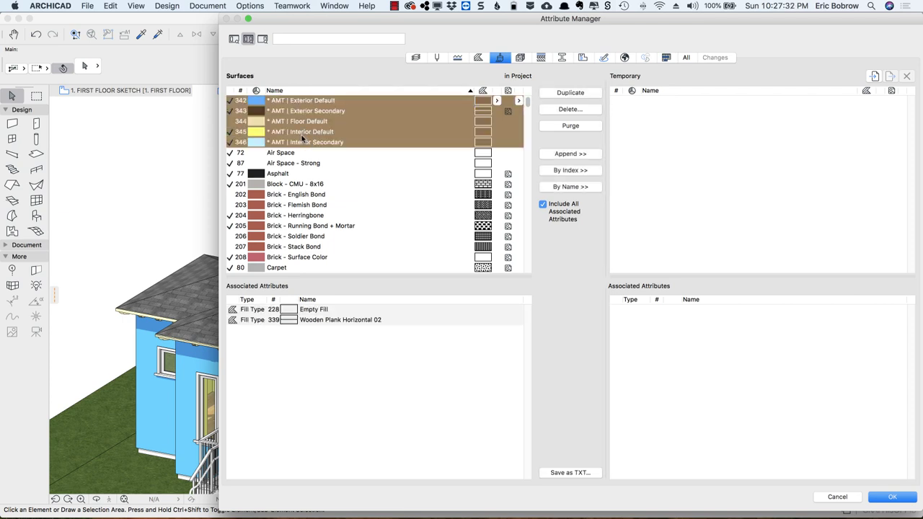
left_click(570, 188)
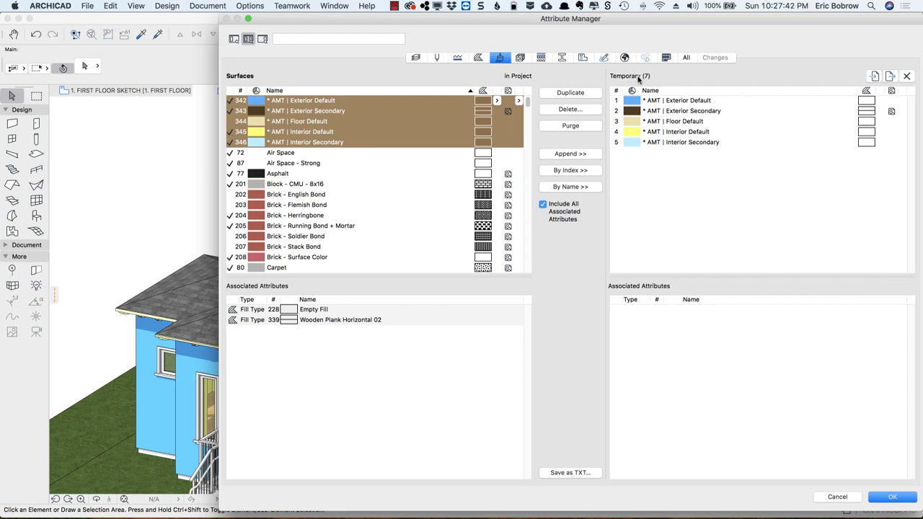
Save the Temporary list as 'Surface Scheme 1' in a new Study 1 folder in AMT22 SAMPLE PROJECT
left_click(890, 76)
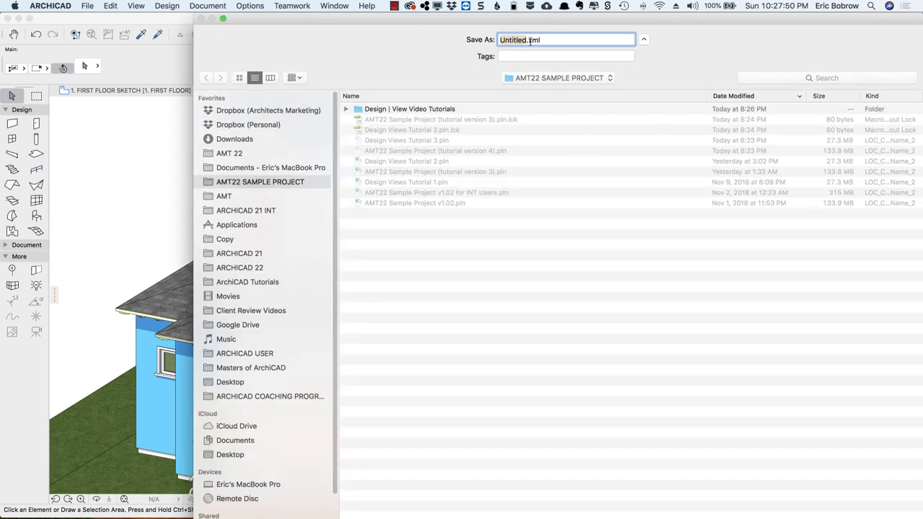
type("Surface Scheme 1")
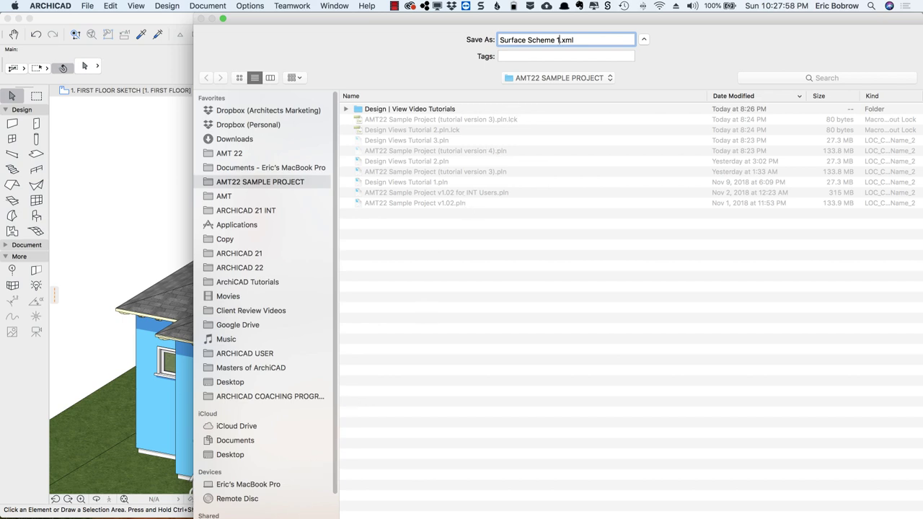
key("super+shift+n")
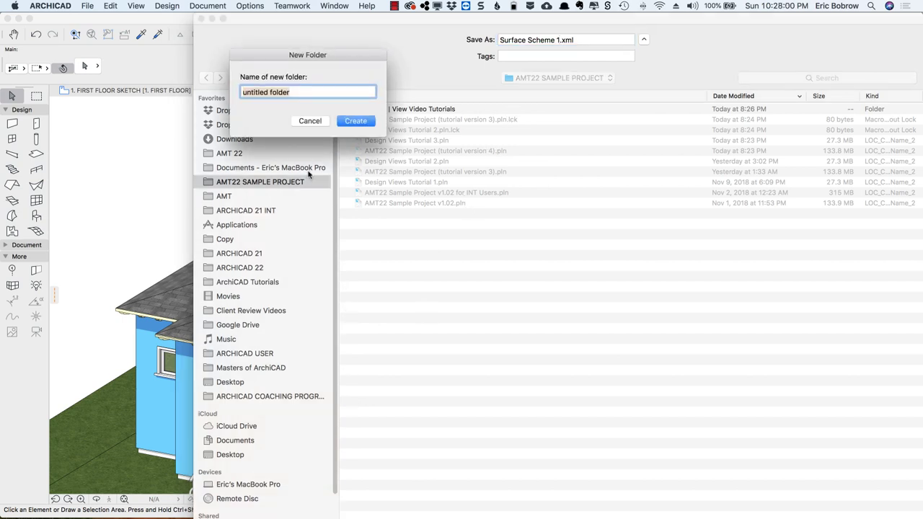
type("Study")
key("Return")
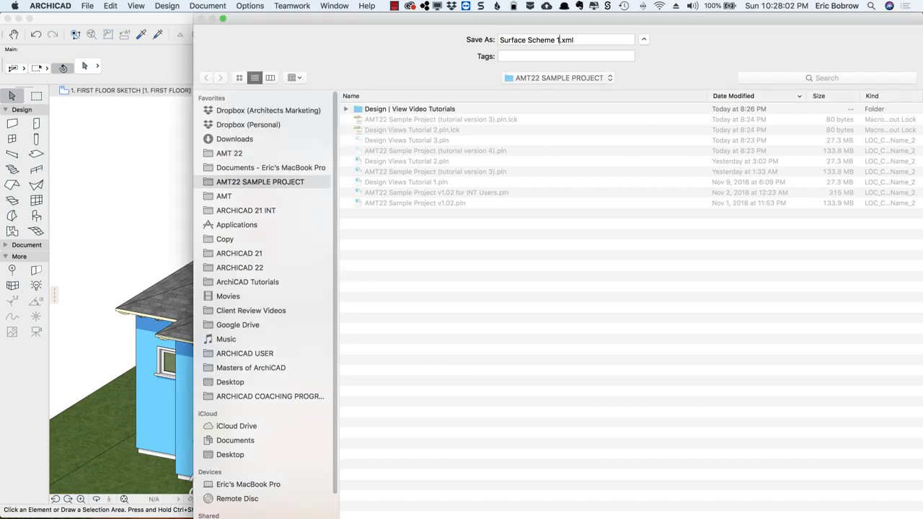
left_click(243, 153)
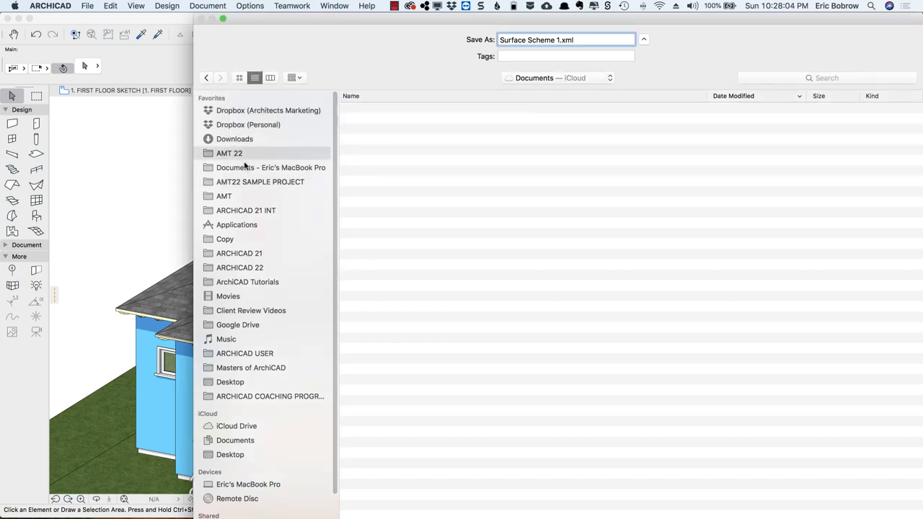
left_click(243, 182)
double_click(366, 109)
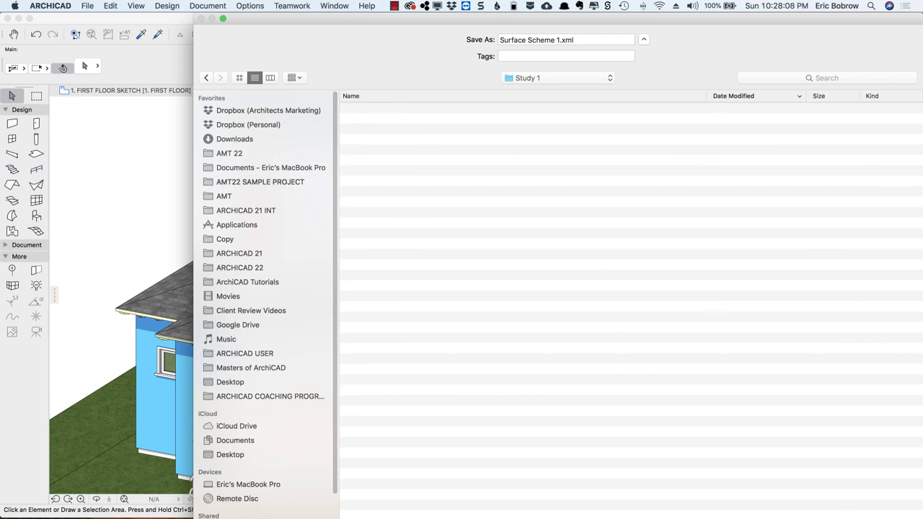
key("Return")
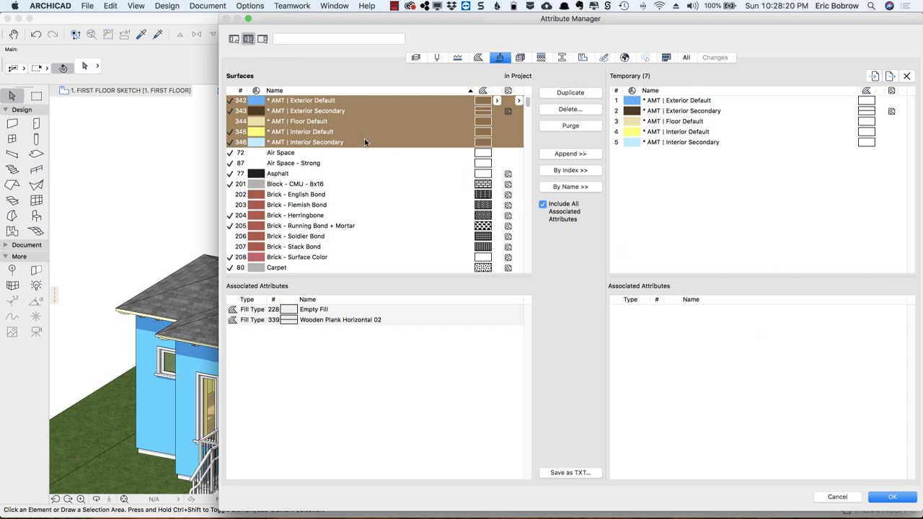
Change the AMT | Exterior Default surface colour from blue to white
left_click(891, 496)
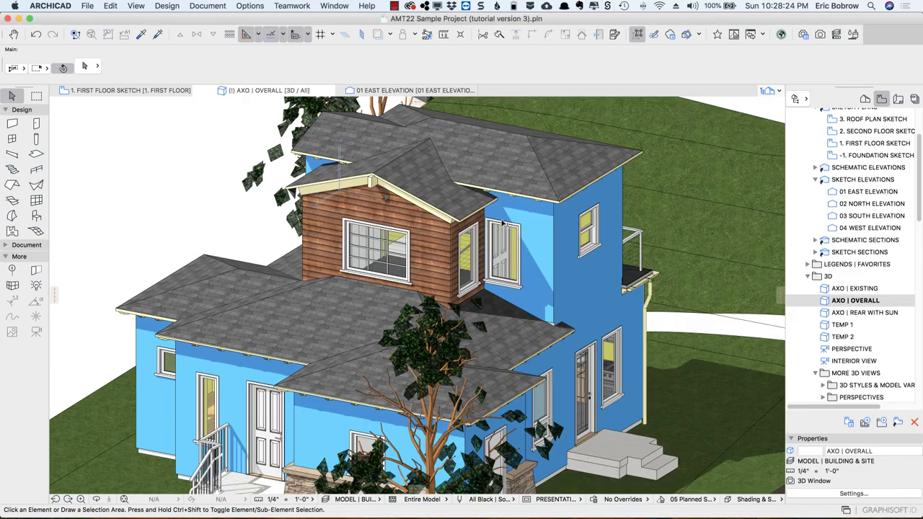
left_click(503, 222)
left_click(251, 6)
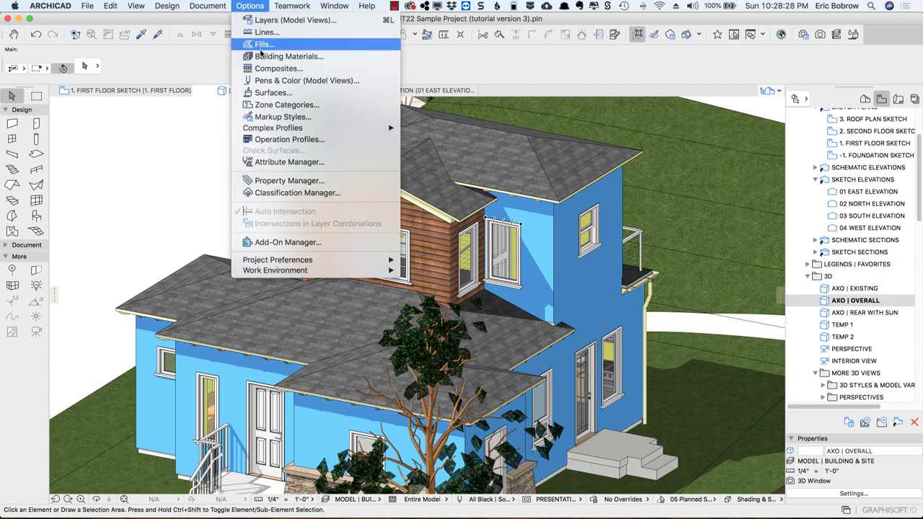
left_click(268, 92)
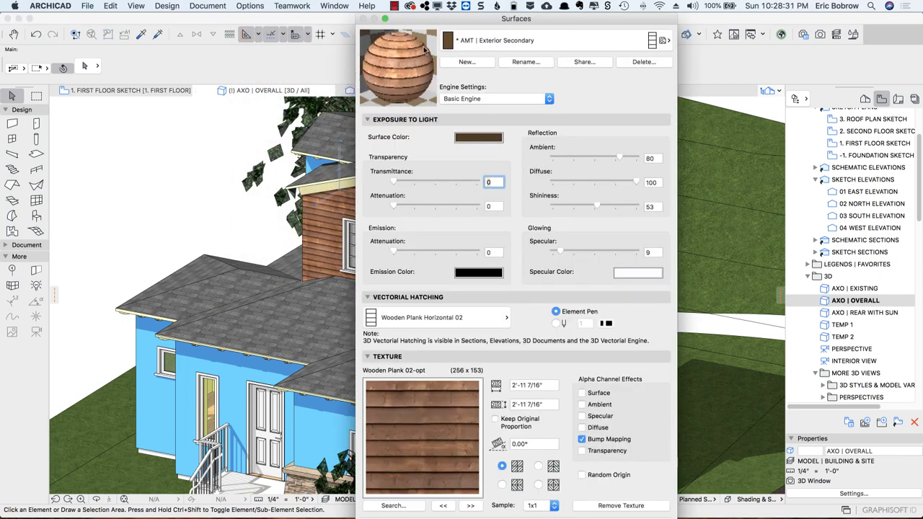
left_click(425, 51)
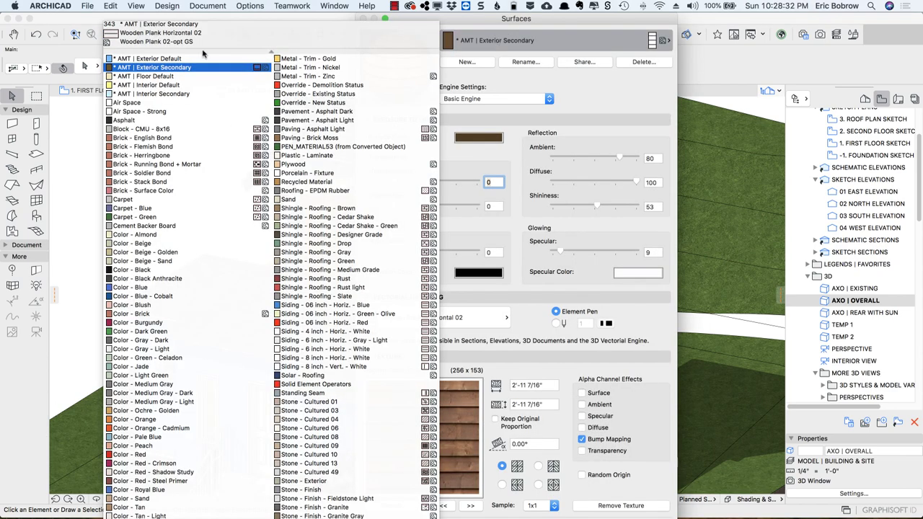
left_click(152, 58)
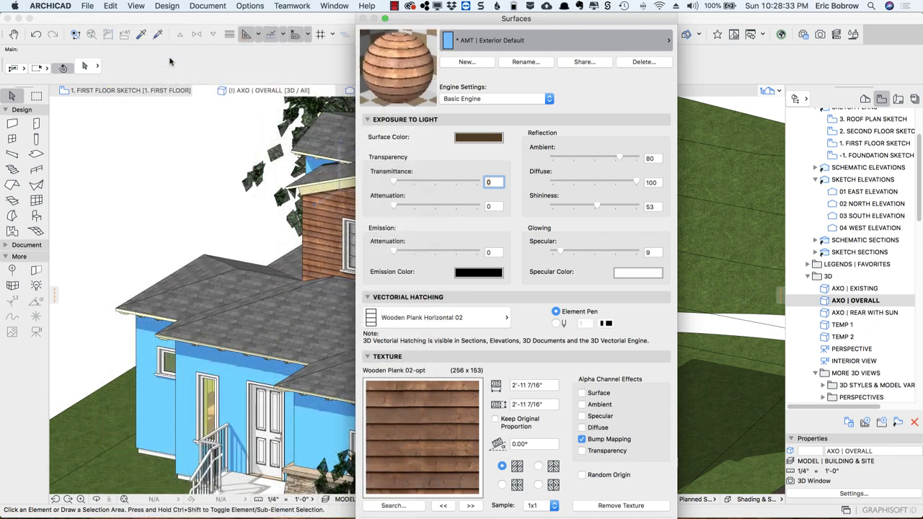
left_click(476, 138)
left_click(515, 291)
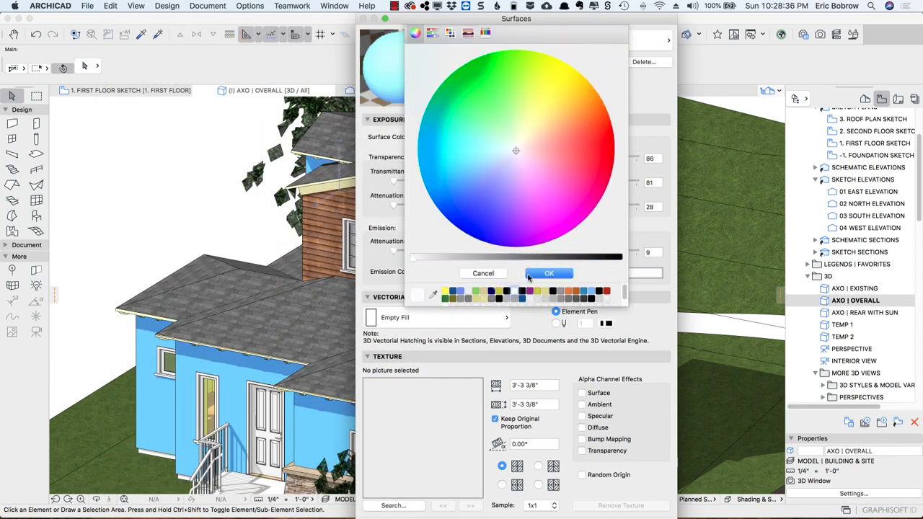
left_click(546, 274)
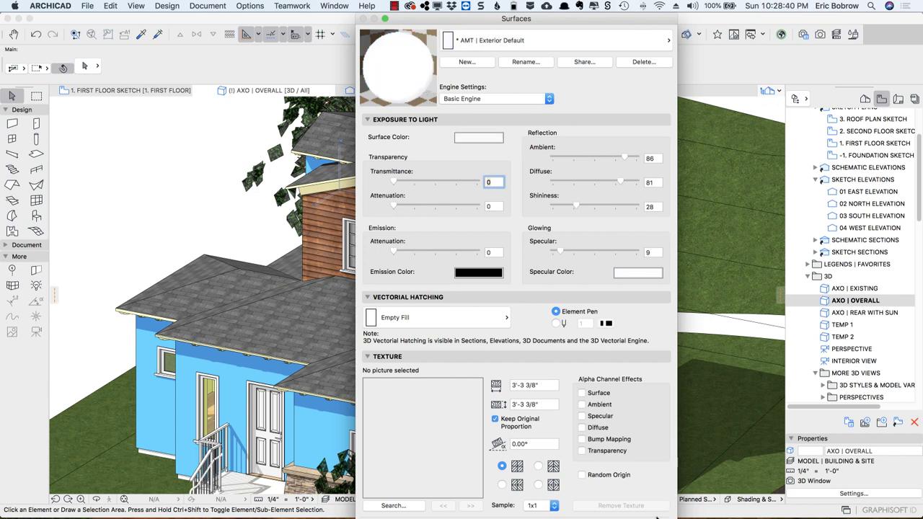
key("Return")
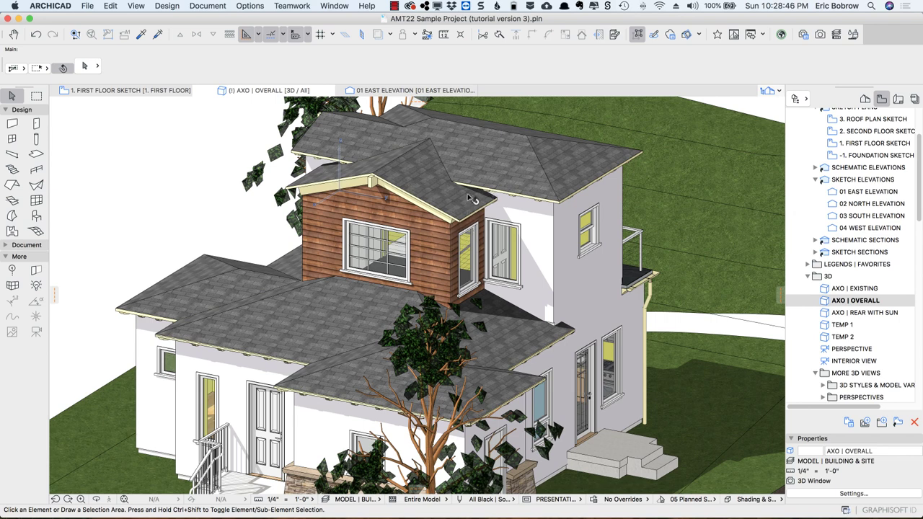
Change AMT | Interior Default to white, then orbit to view the house's other side
left_click(263, 9)
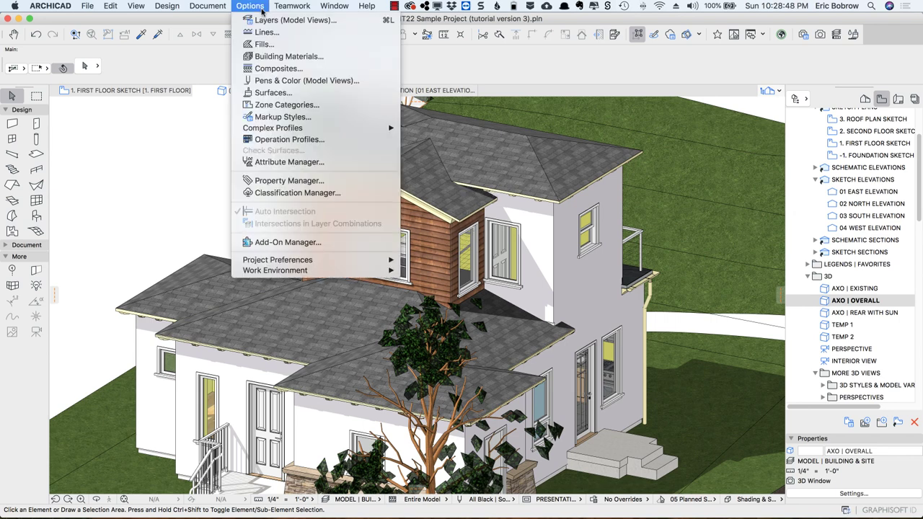
left_click(404, 126)
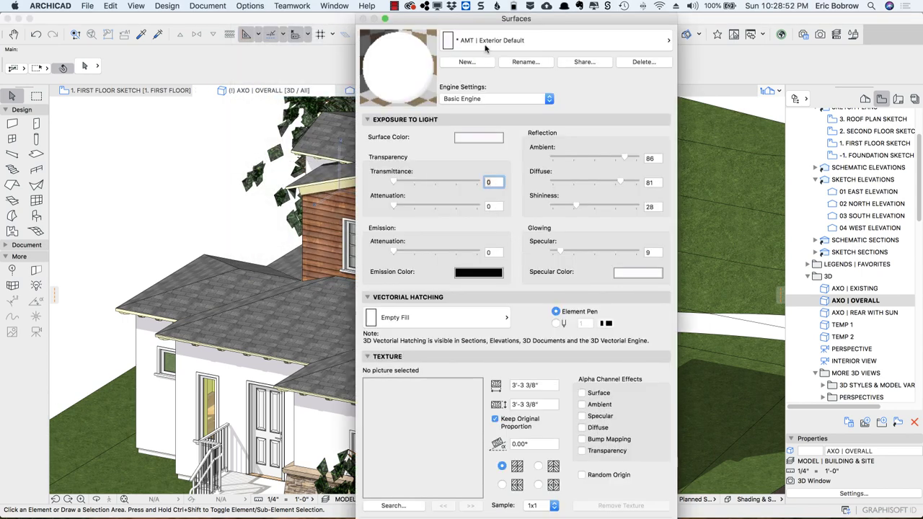
left_click(485, 42)
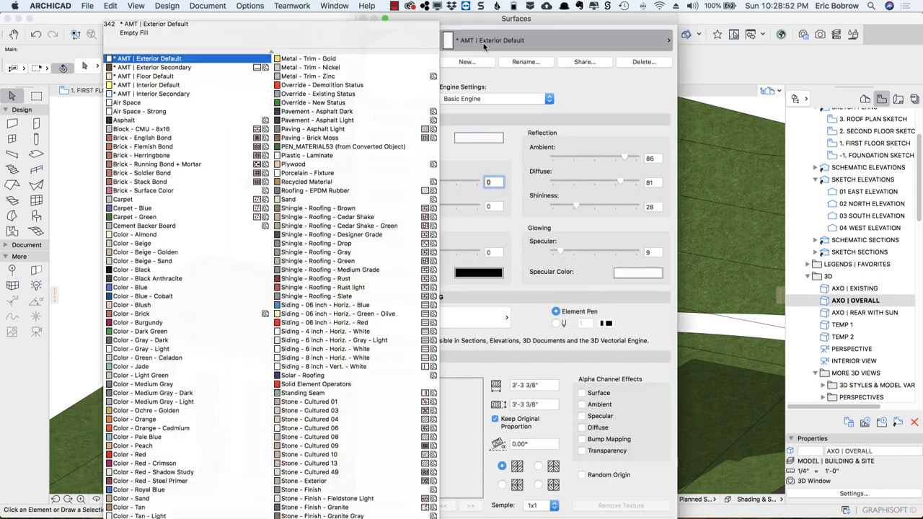
left_click(177, 85)
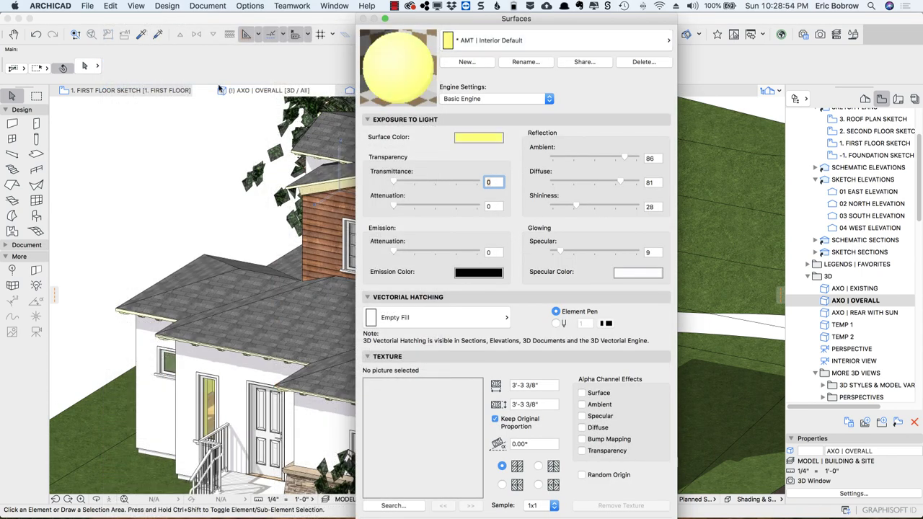
left_click(480, 140)
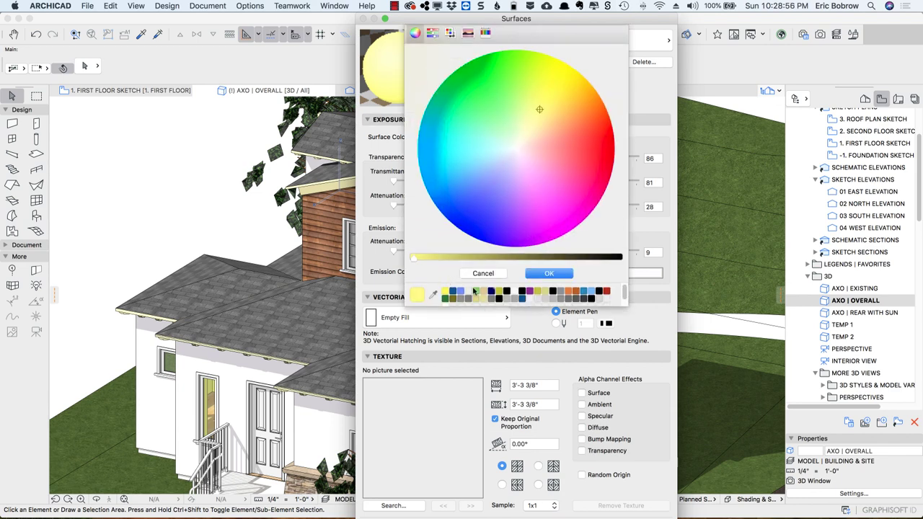
left_click(514, 293)
left_click(549, 273)
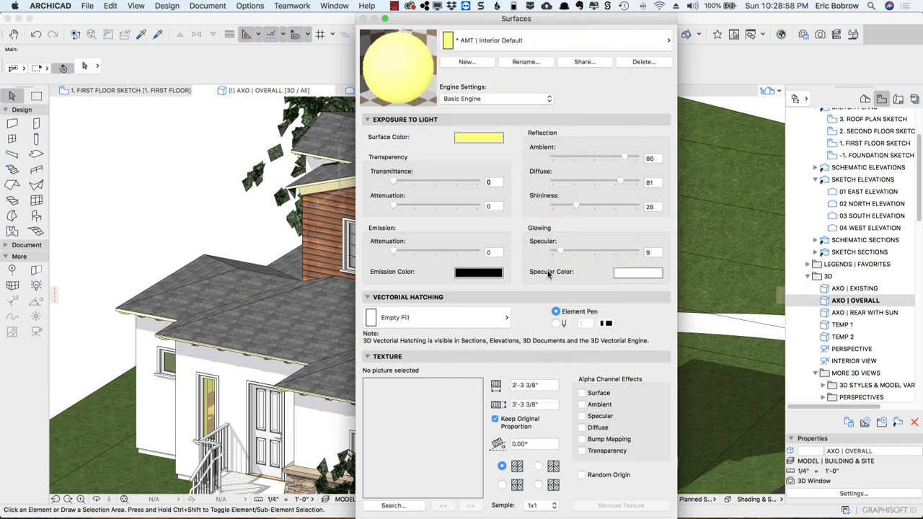
key("Return")
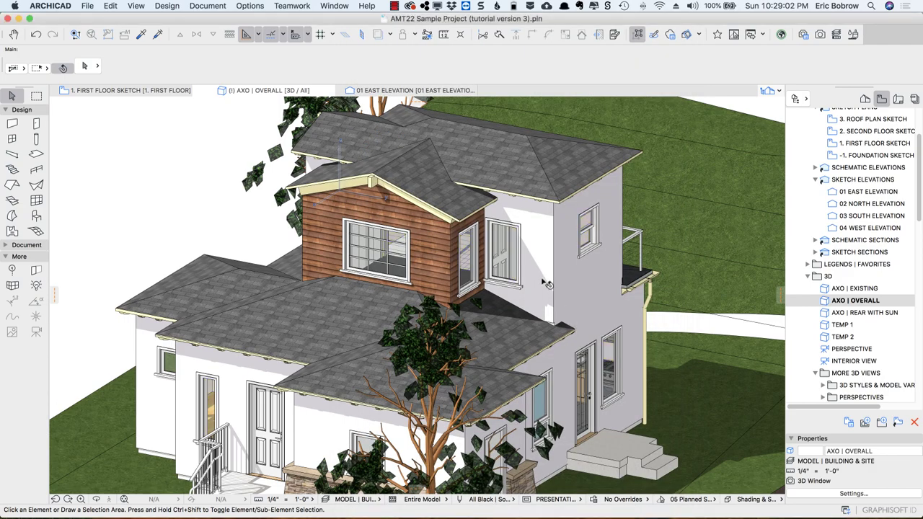
middle_click_drag(213, 199, 482, 155, "shift")
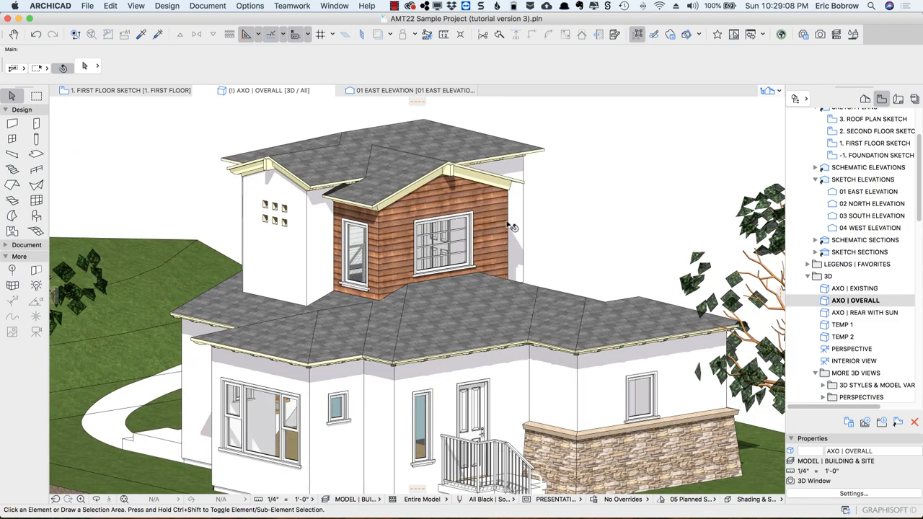
Copy the five white-scheme AMT surfaces 342–346 By Name into the Attribute Manager's Temporary list
left_click(250, 5)
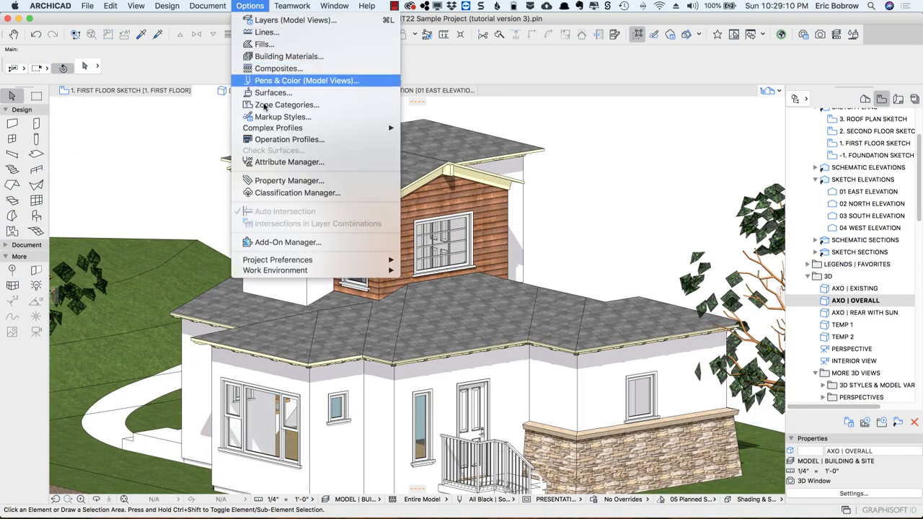
left_click(264, 162)
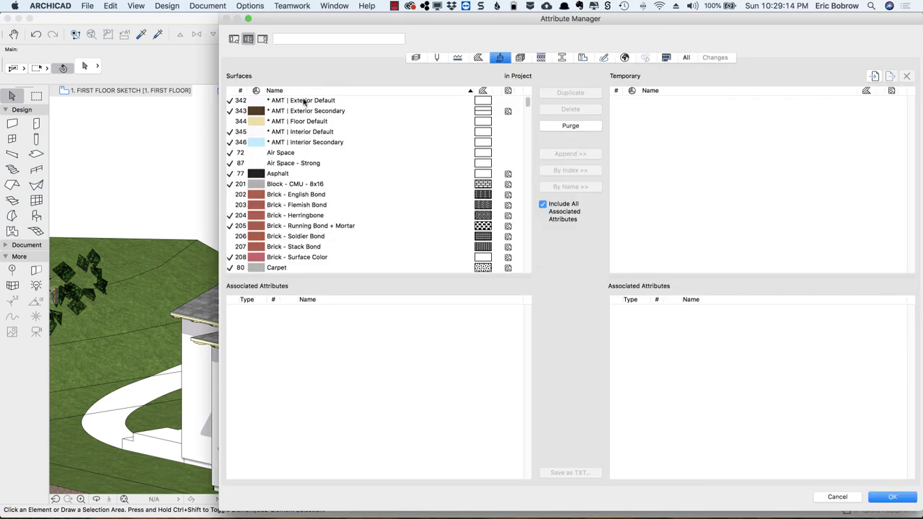
left_click(305, 101)
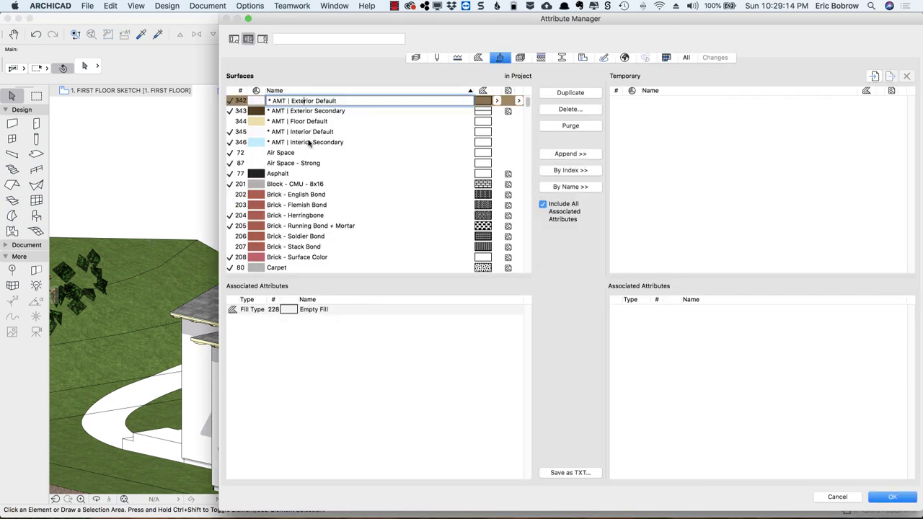
left_click(308, 143, "shift")
left_click(583, 186)
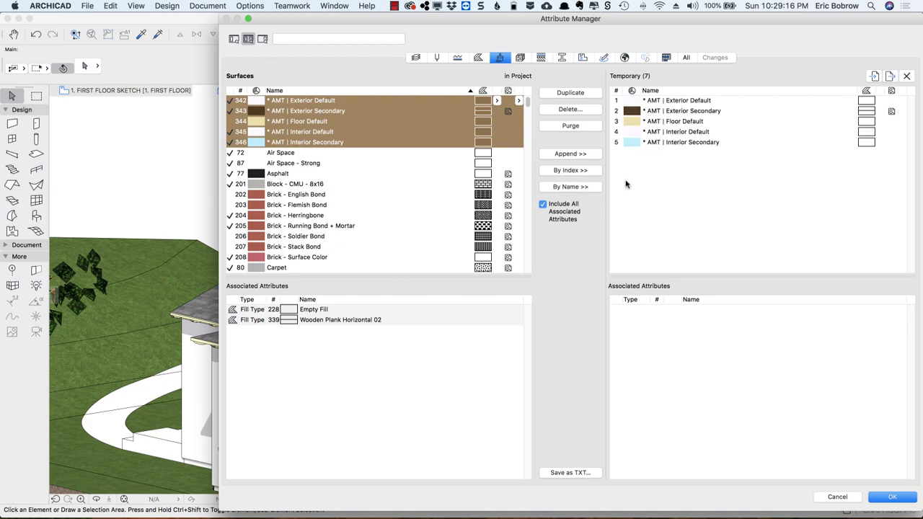
Save them as 'Surface Scheme 1' in a new Study 2 folder inside AMT22 SAMPLE PROJECT
left_click(891, 75)
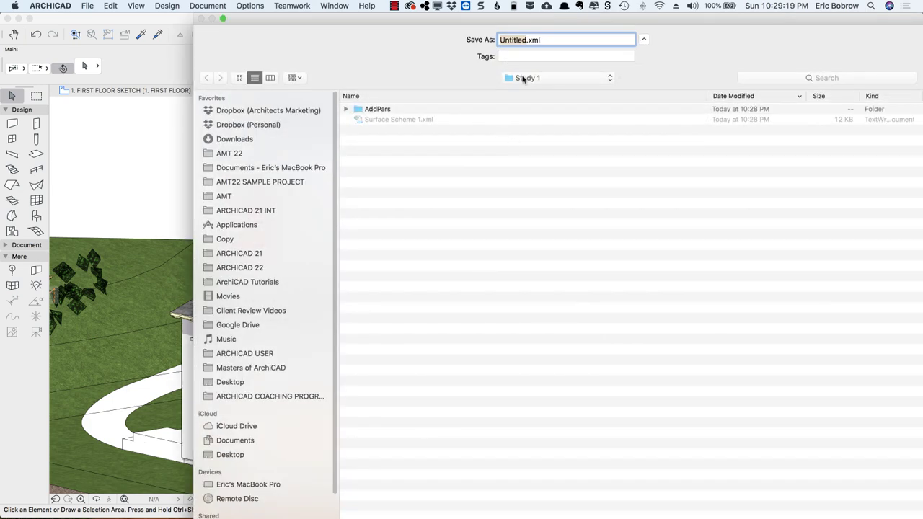
left_click(523, 78)
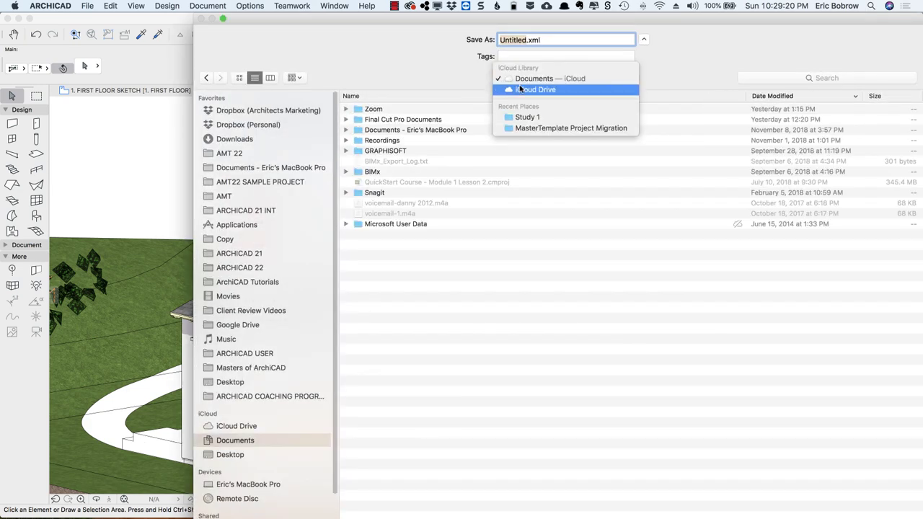
key("Escape")
left_click(268, 184)
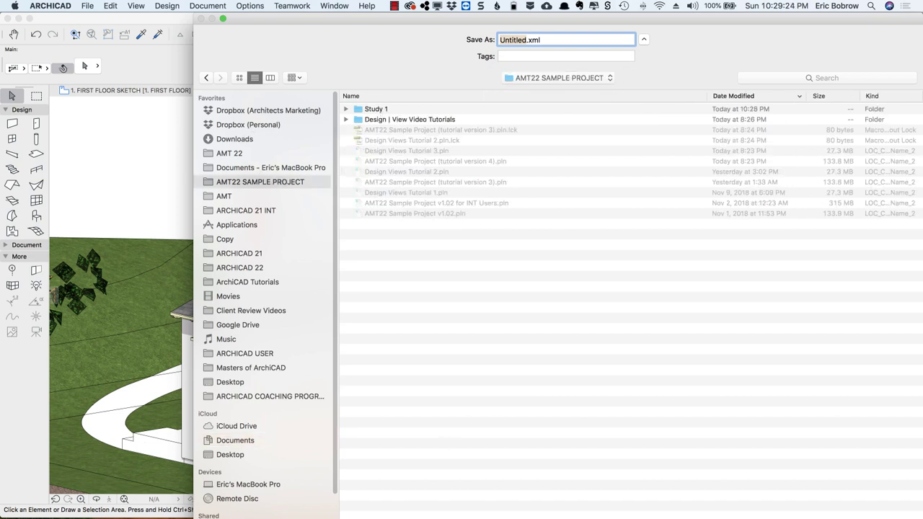
key("super+shift+n")
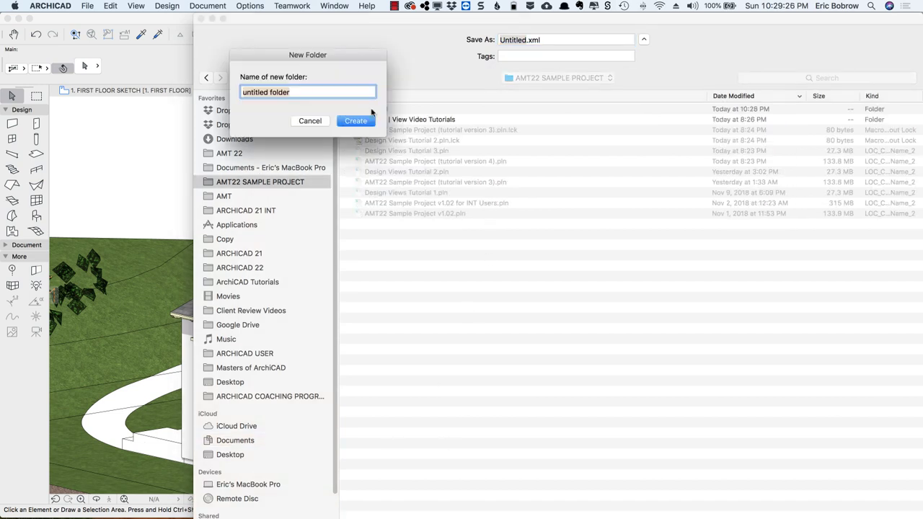
type("Study 2")
key("Return")
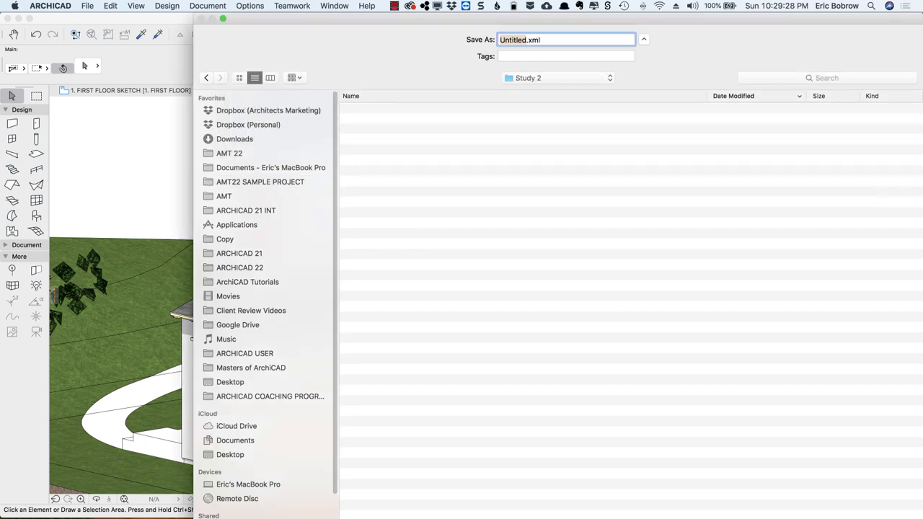
type("Surface Scheme 1")
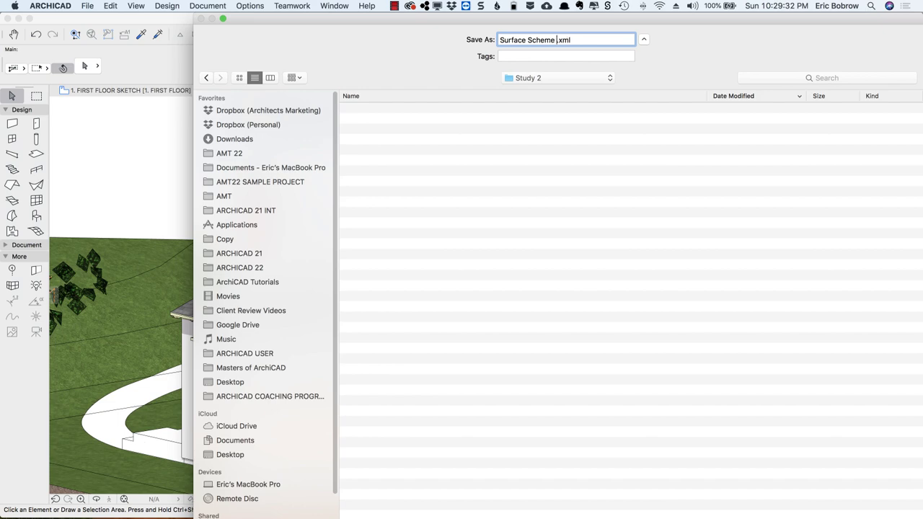
key("Return")
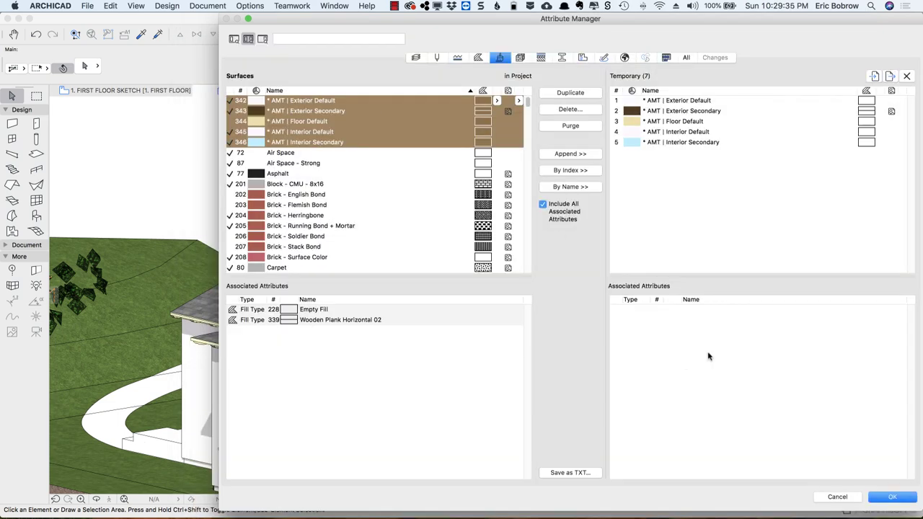
left_click_drag(336, 26, 719, 38)
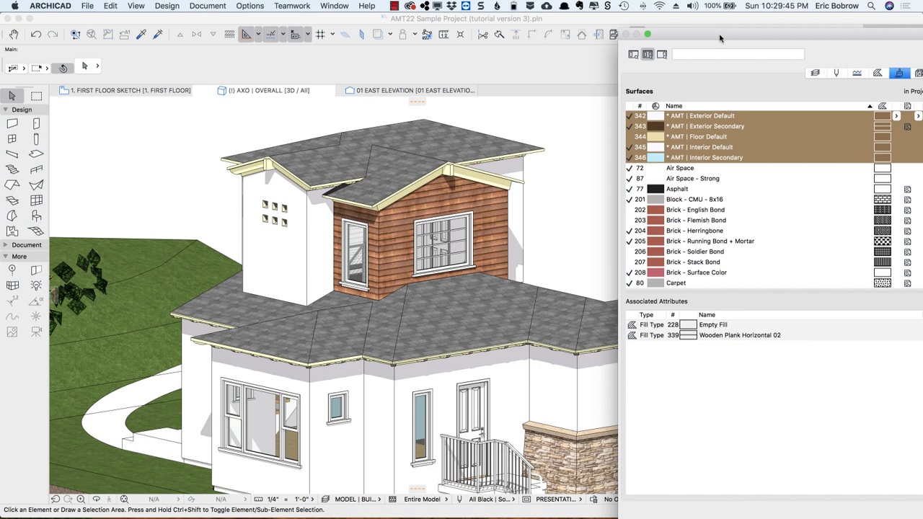
Clear the Temporary list and load Surface Scheme 1.xml from the Study 1 folder
double_click(719, 33)
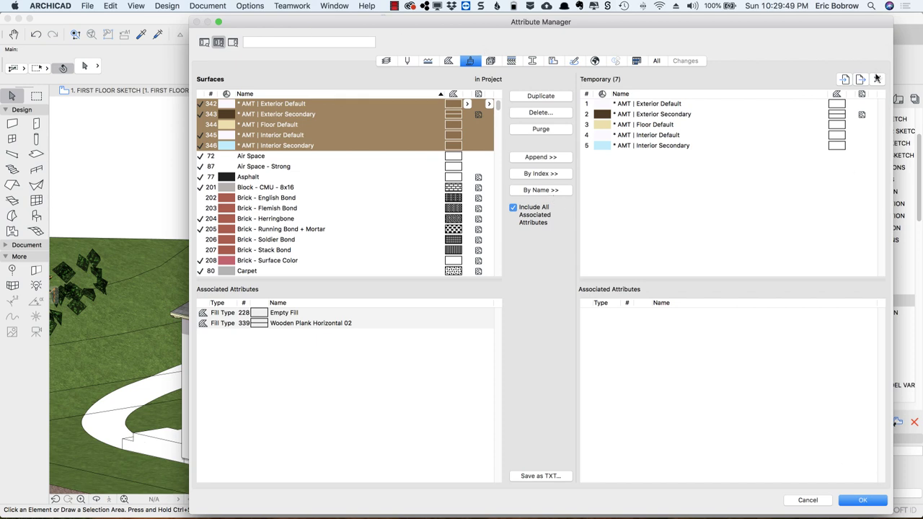
left_click(877, 78)
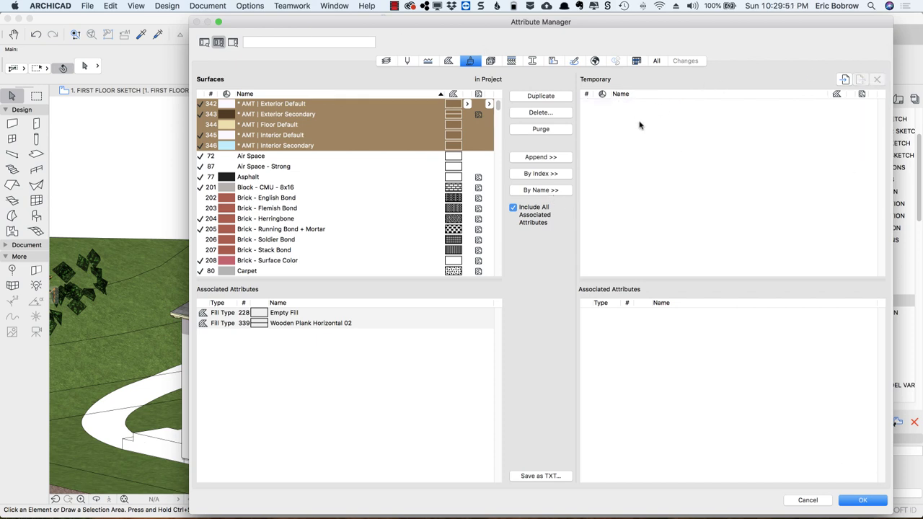
left_click(845, 80)
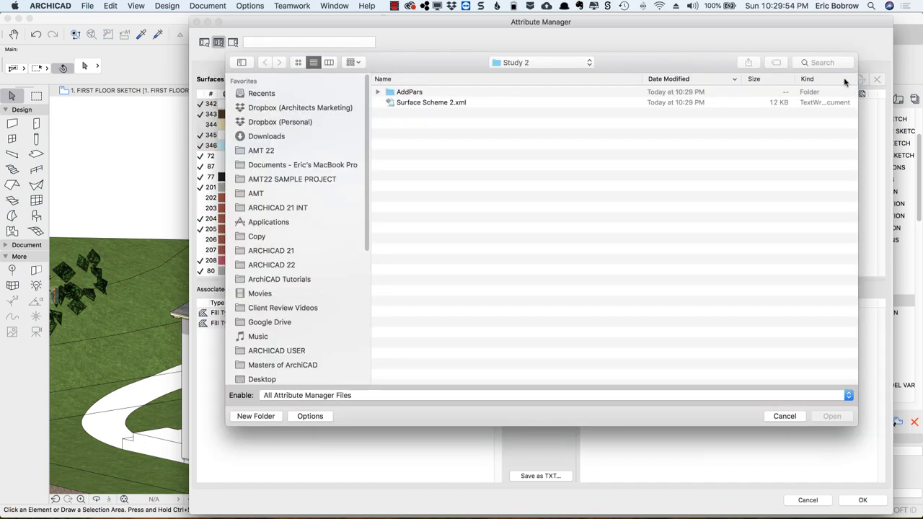
left_click(545, 66)
left_click(542, 75)
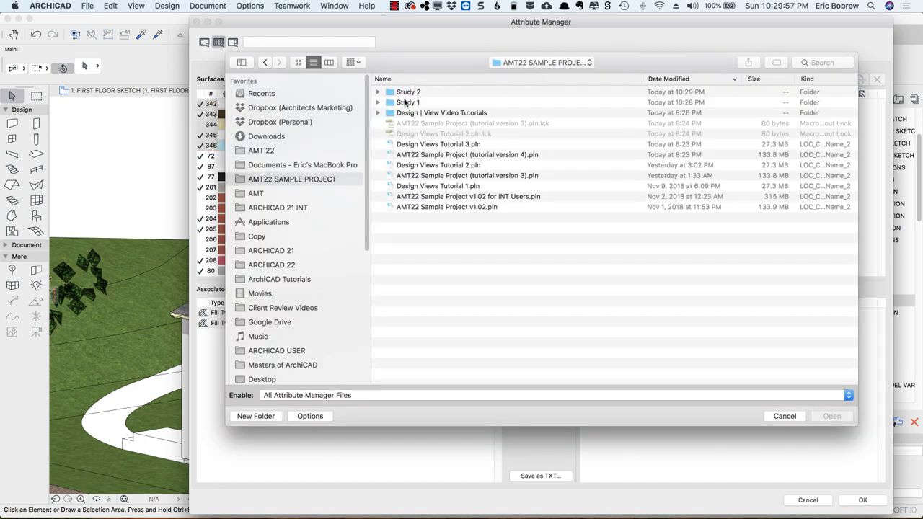
left_click(407, 103)
left_click(447, 105)
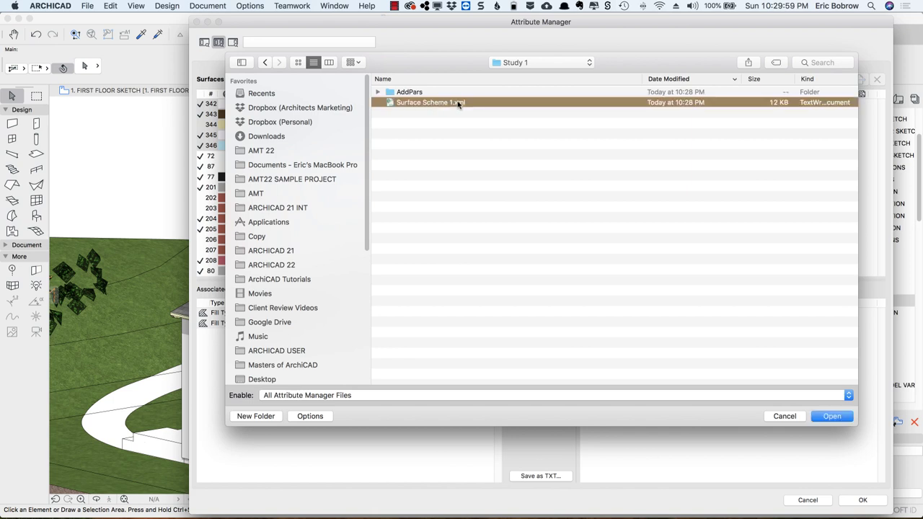
left_click(832, 416)
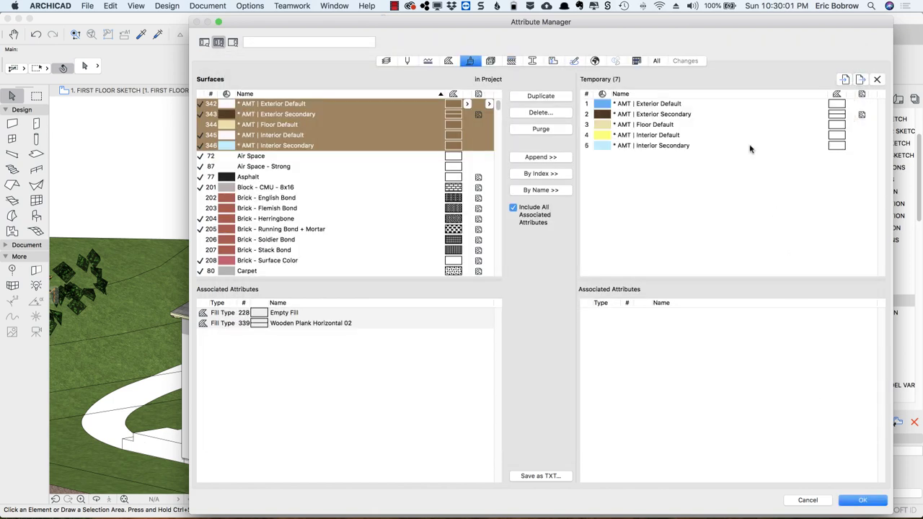
Overwrite the project's five AMT surfaces By Name and apply the 7 changes
left_click(648, 105)
left_click(647, 144, "shift")
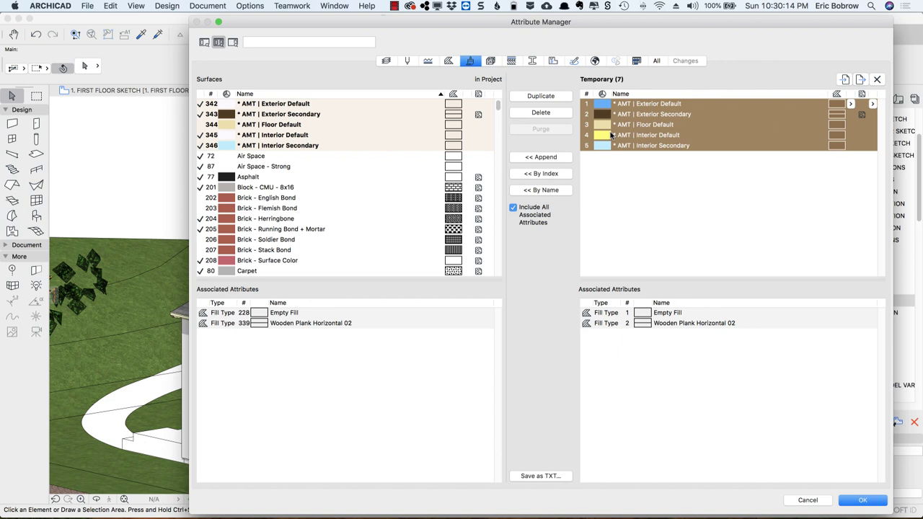
left_click(542, 191)
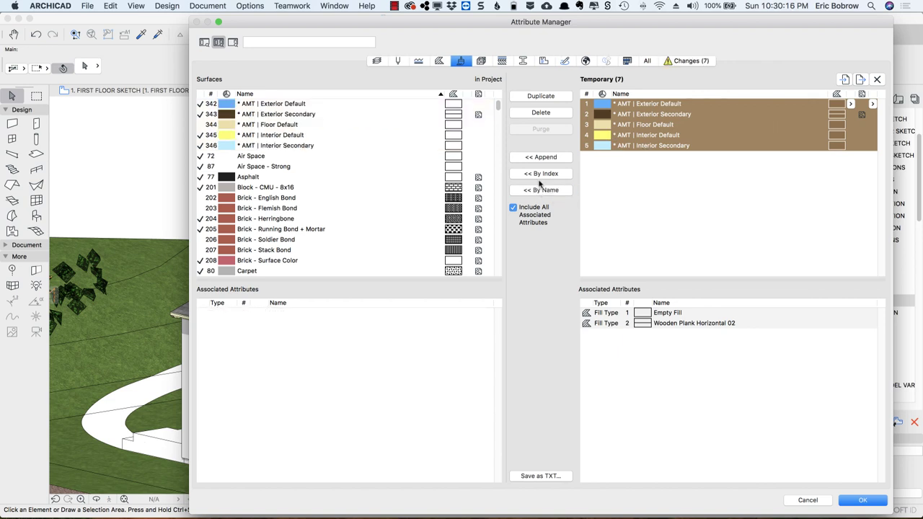
left_click(863, 499)
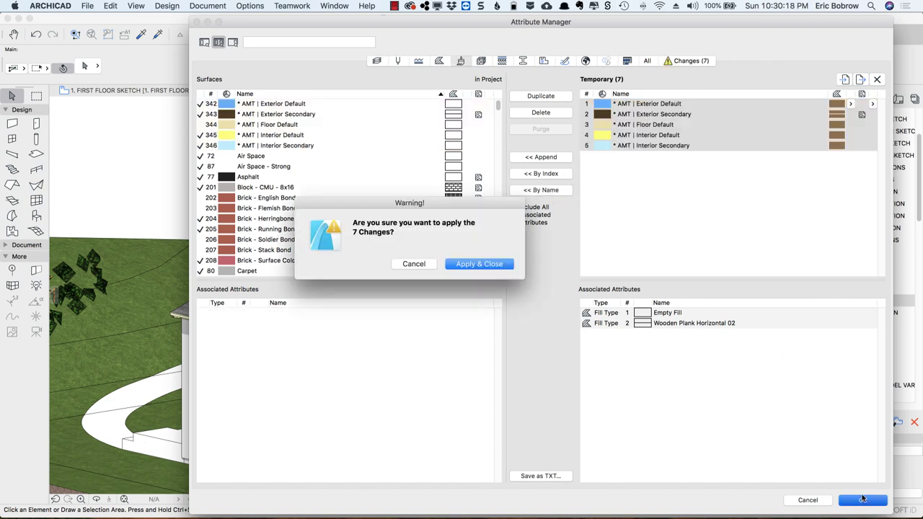
left_click(489, 264)
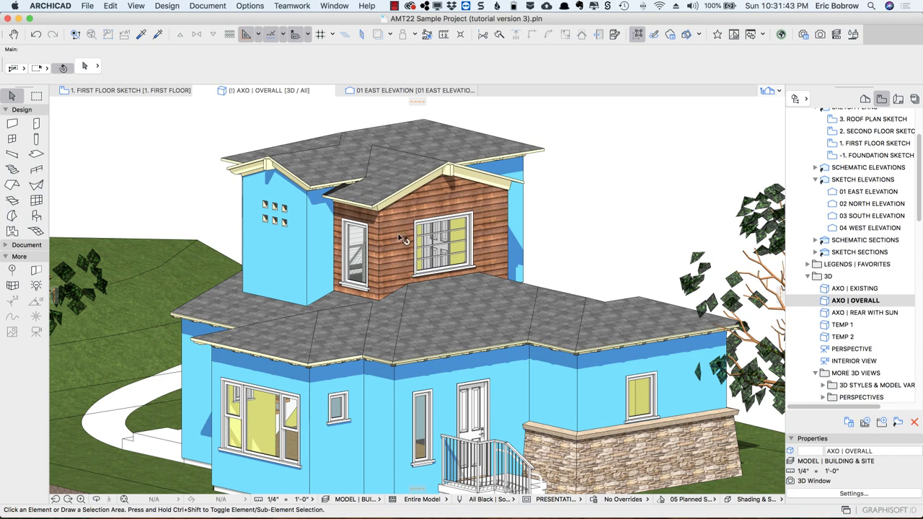
Open the Surfaces settings from the Options menu
mouse_move(402, 238)
left_click(249, 6)
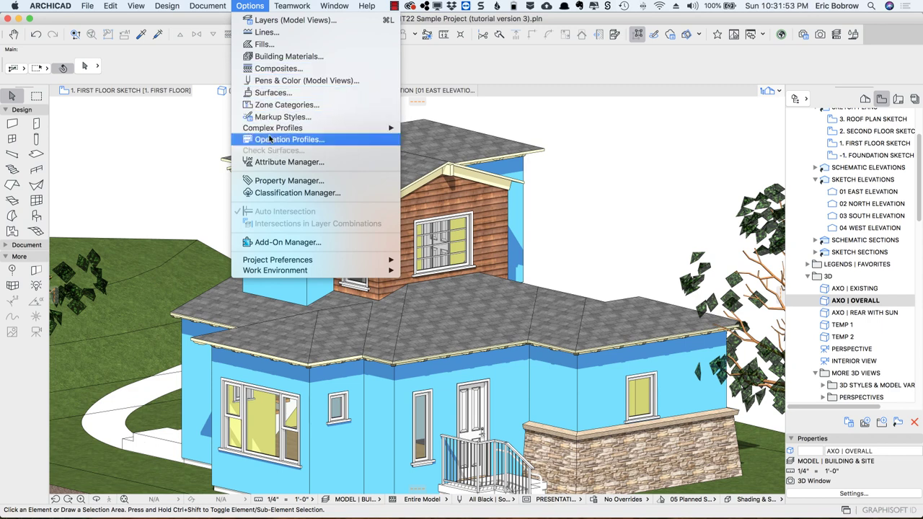
Select Siding - 8 inch - Vert. - White to review its texture and hatching, then close the dialog
left_click(267, 94)
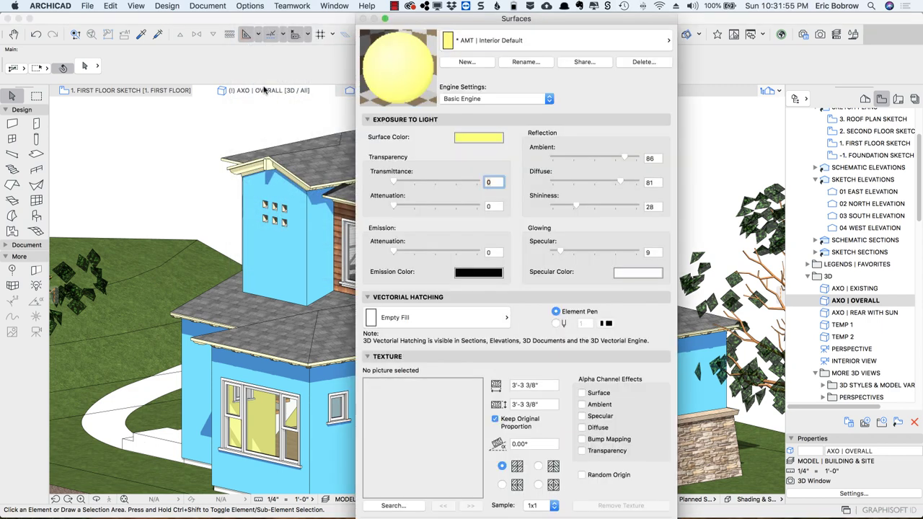
left_click(472, 47)
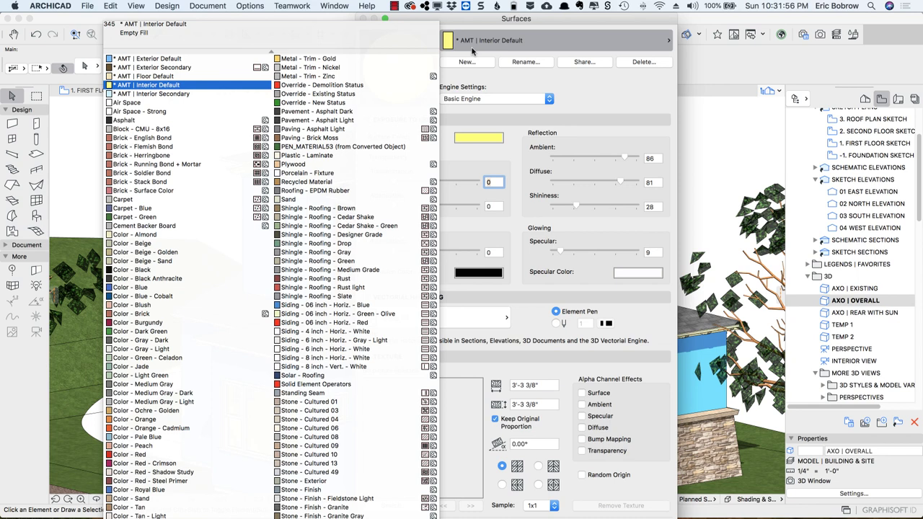
left_click(358, 368)
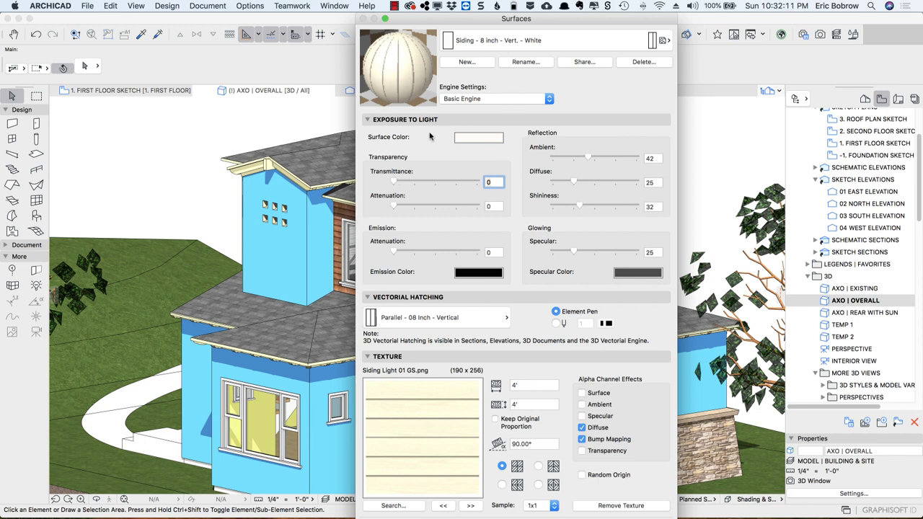
left_click(533, 43)
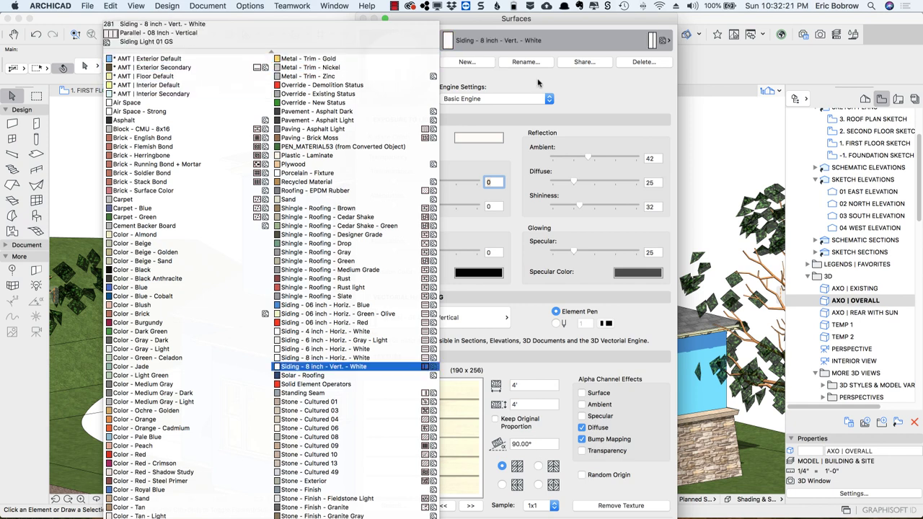
left_click(324, 366)
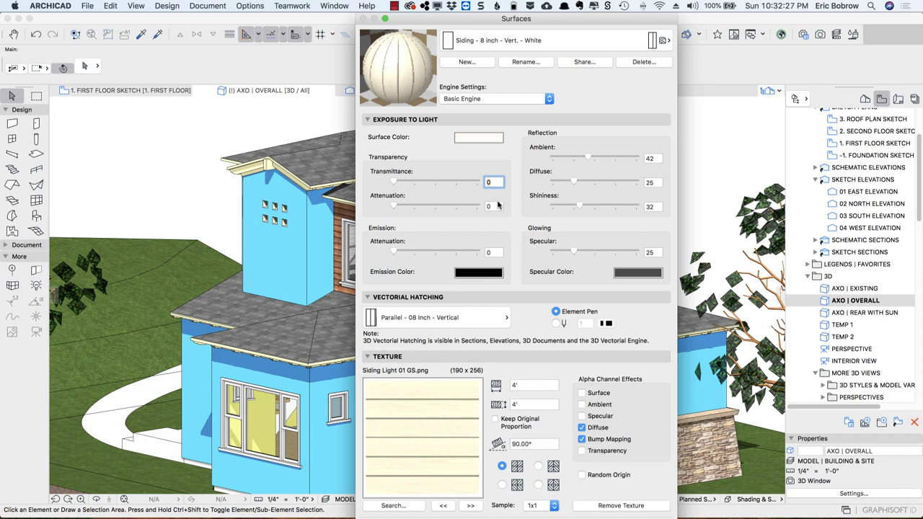
key("Return")
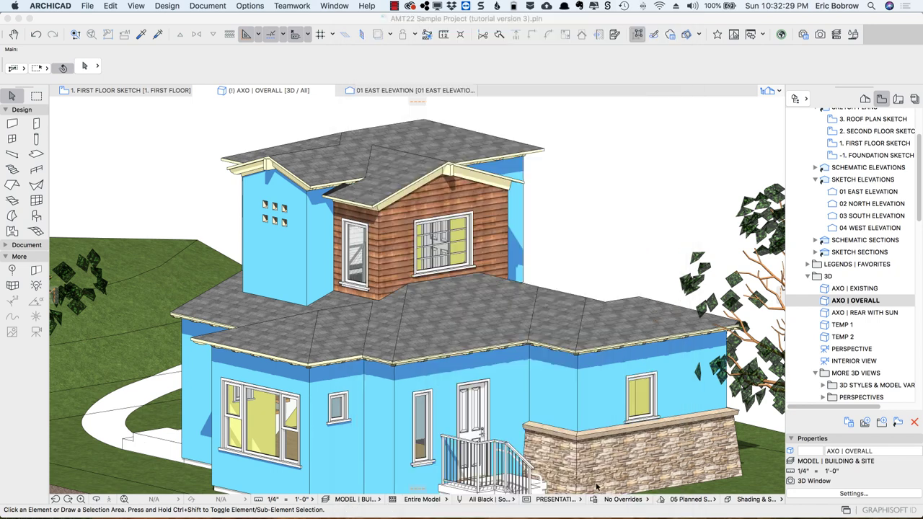
In Attribute Manager, copy the Siding - 8 inch - Vert. - White surface to the Temporary list
left_click(255, 6)
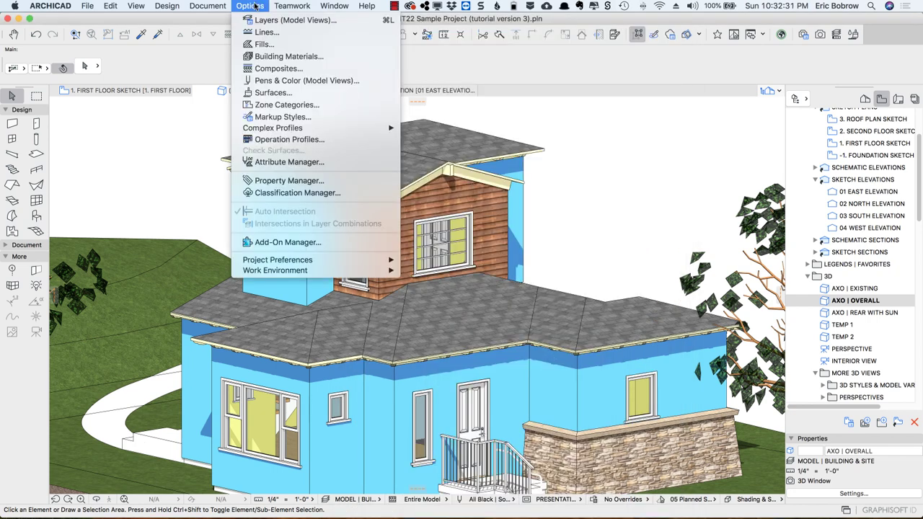
left_click(279, 163)
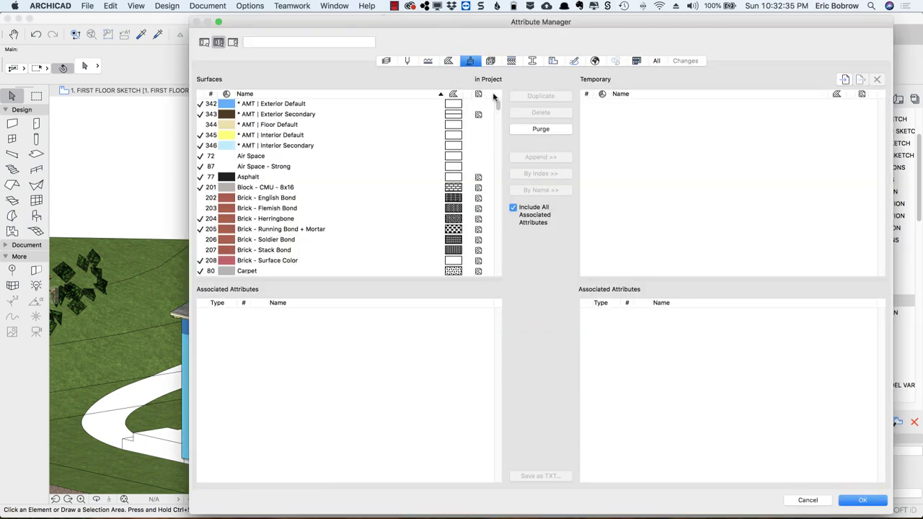
left_click_drag(494, 97, 489, 204)
left_click(318, 244)
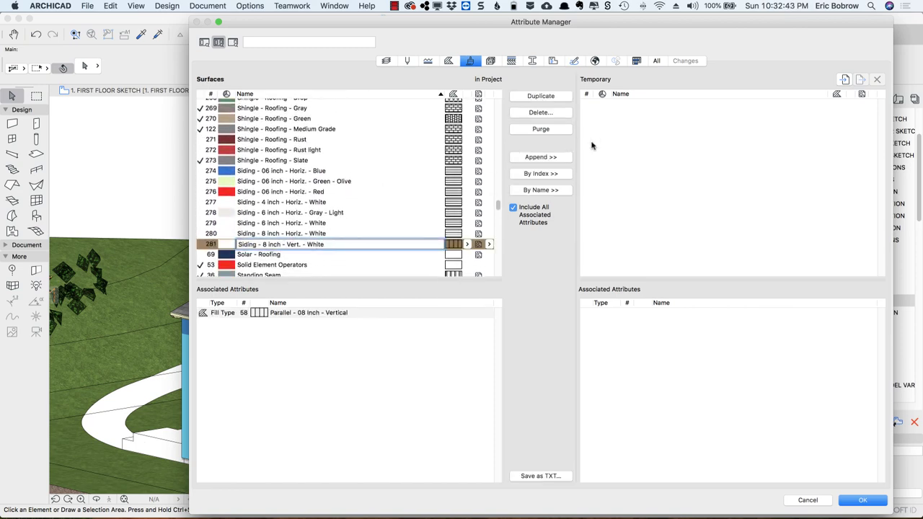
left_click(541, 191)
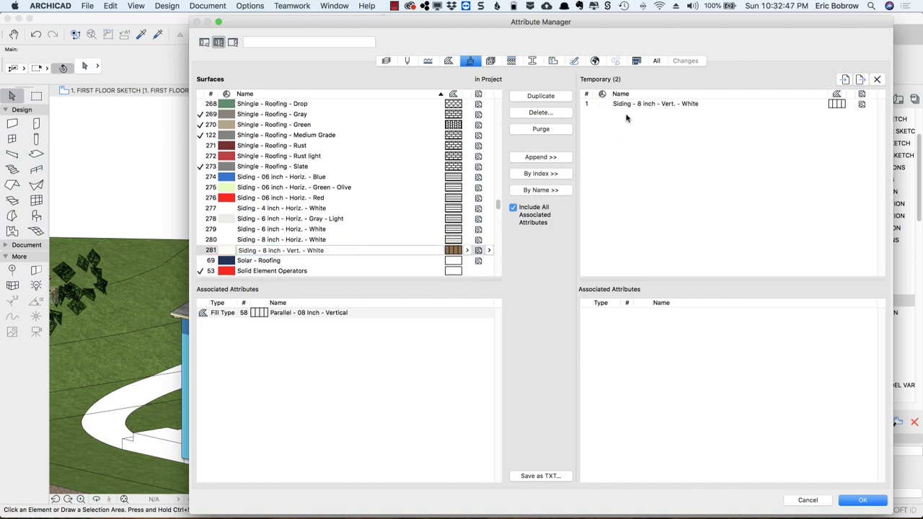
Rename the temporary siding to * AMT | Exterior Secondary, overwrite the original by name, and accept
left_click_drag(497, 204, 498, 79)
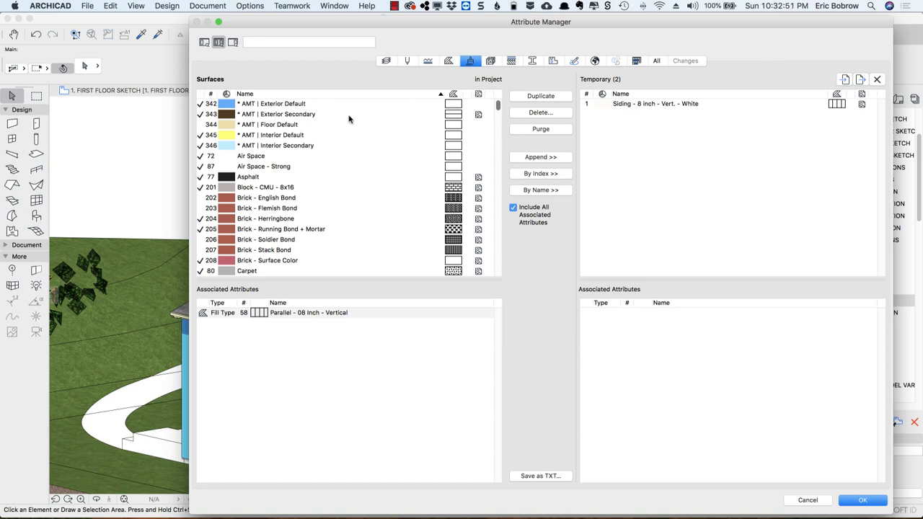
left_click(305, 114)
left_click(310, 115)
key("super+a")
key("super+c")
left_click(696, 108)
left_click(706, 105)
key("super+a")
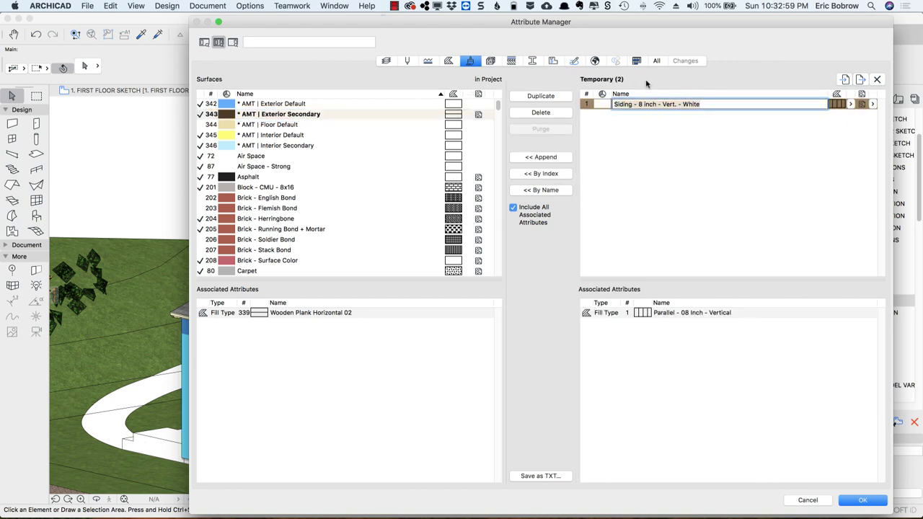
key("super+v")
left_click(606, 83)
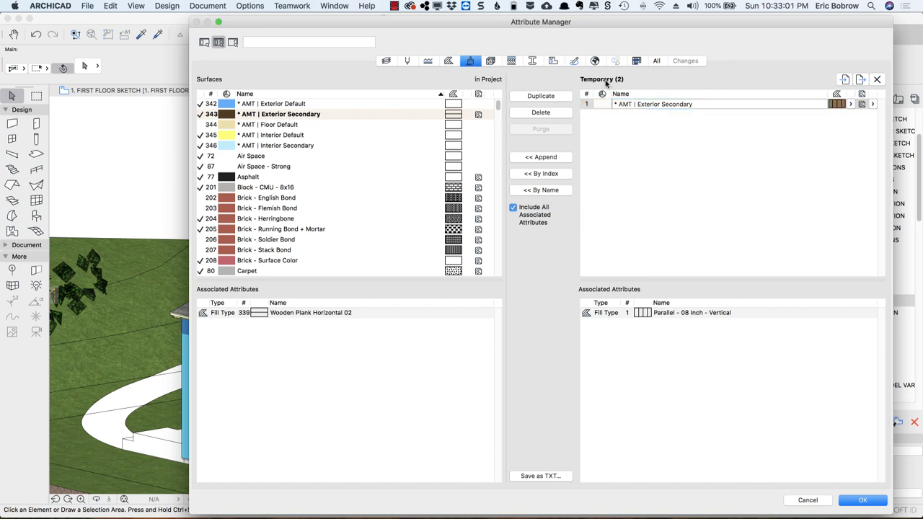
left_click(543, 190)
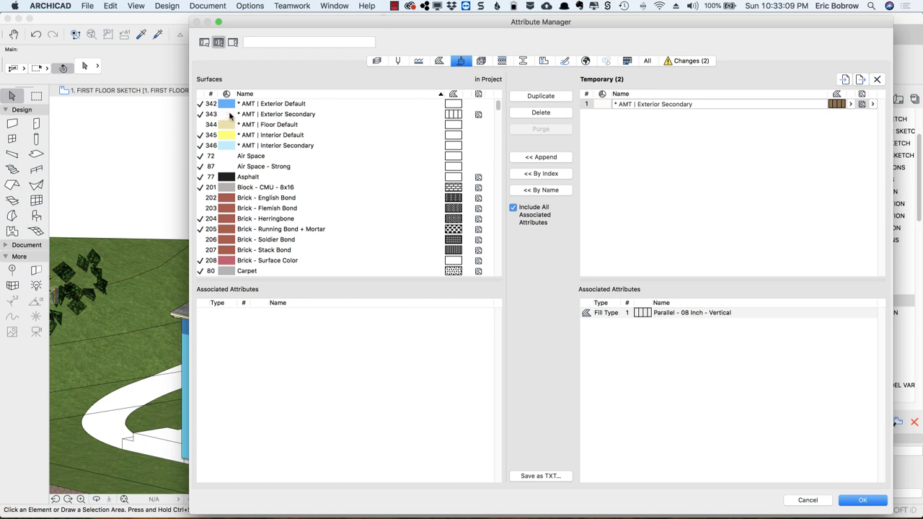
left_click(854, 499)
Confirm applying the 2 surface changes so the dormer shows vertical white siding
left_click(486, 265)
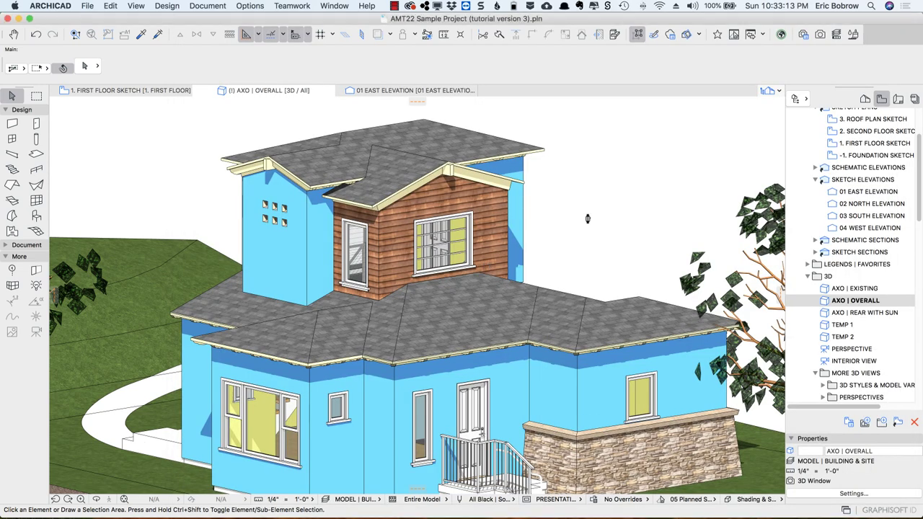